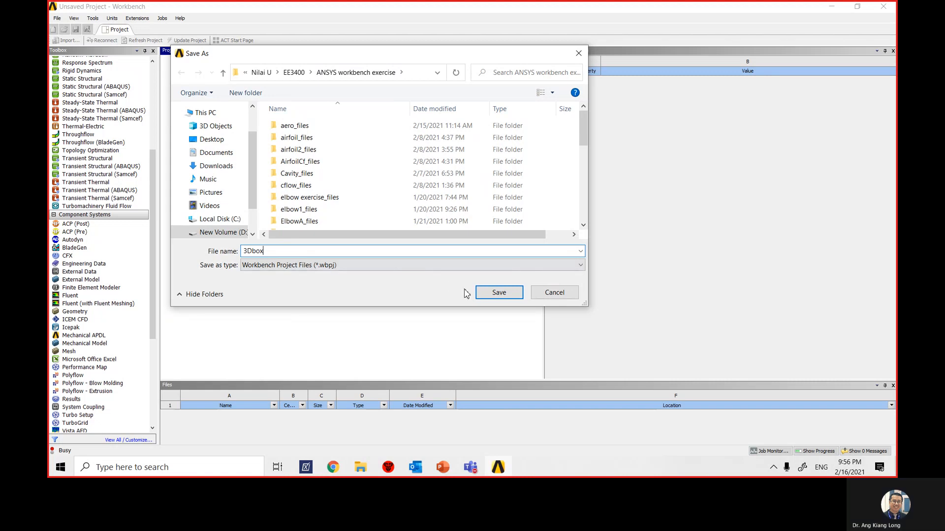
- Save the project as 3Dbox and add a Fluent component system named 3Dbox to the project schematic
click(478, 297)
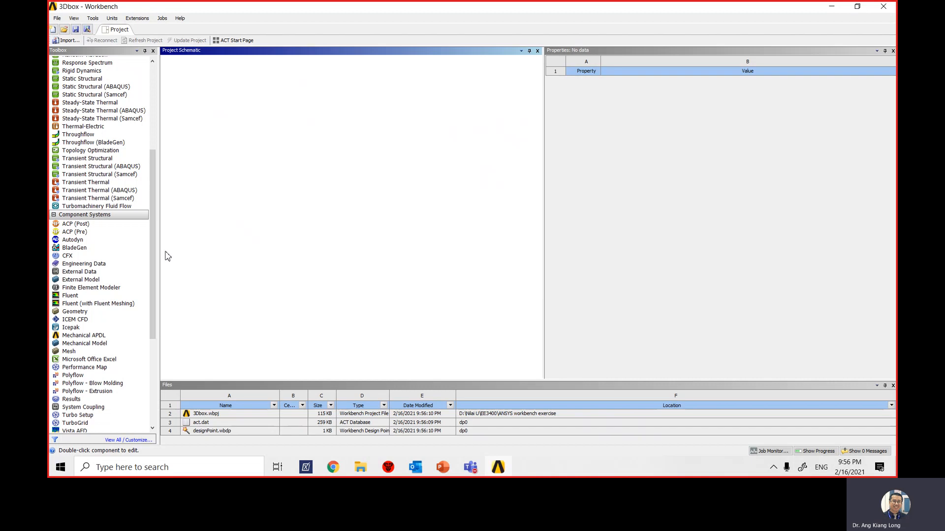
double_click(69, 295)
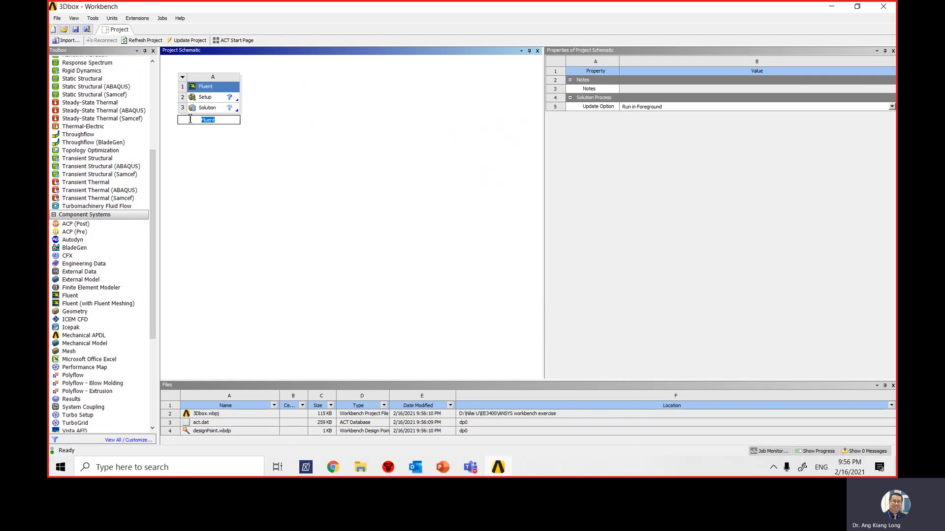
text(3Dbox)
- Open the Fluent system's Setup and launch Fluent with the 3D dimension and serial processing
double_click(202, 97)
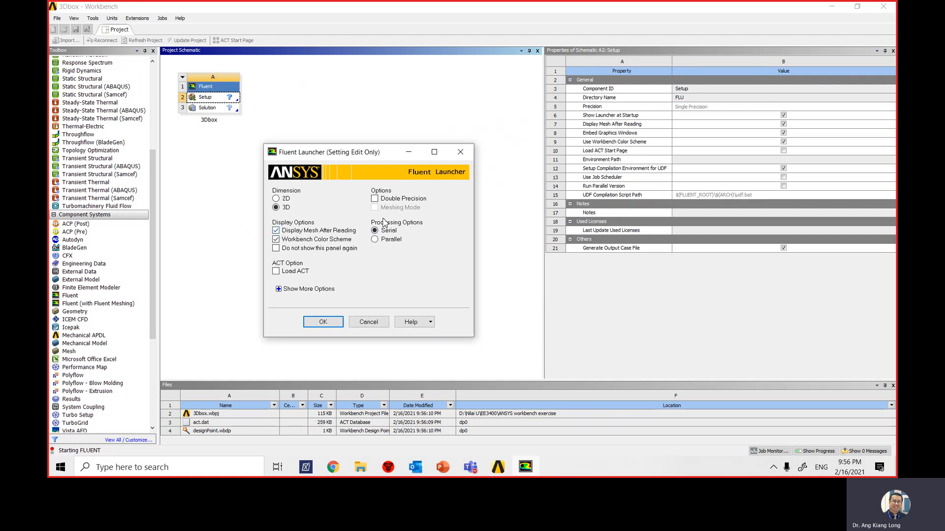
click(329, 323)
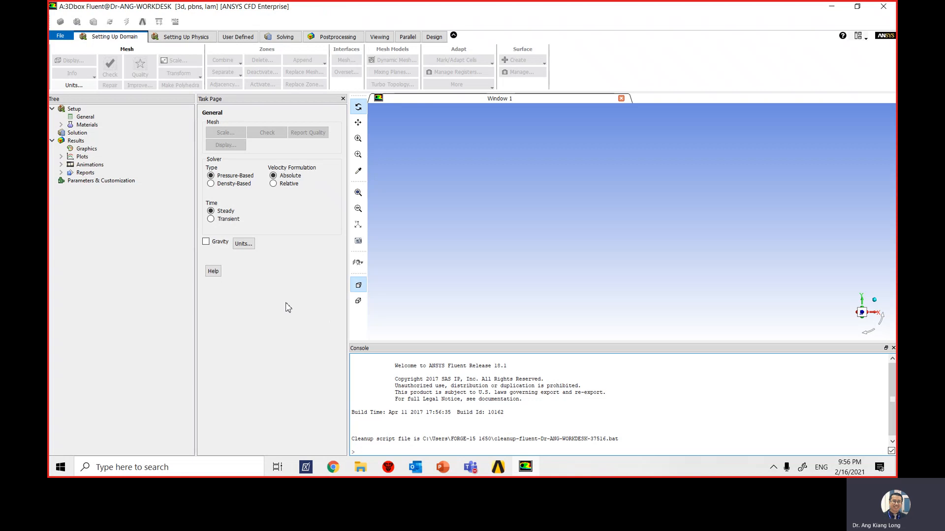
- Import the mesh file radbox.msh from the rad.msh folder inside EE3400\demo file
click(59, 37)
mouse_move(118, 132)
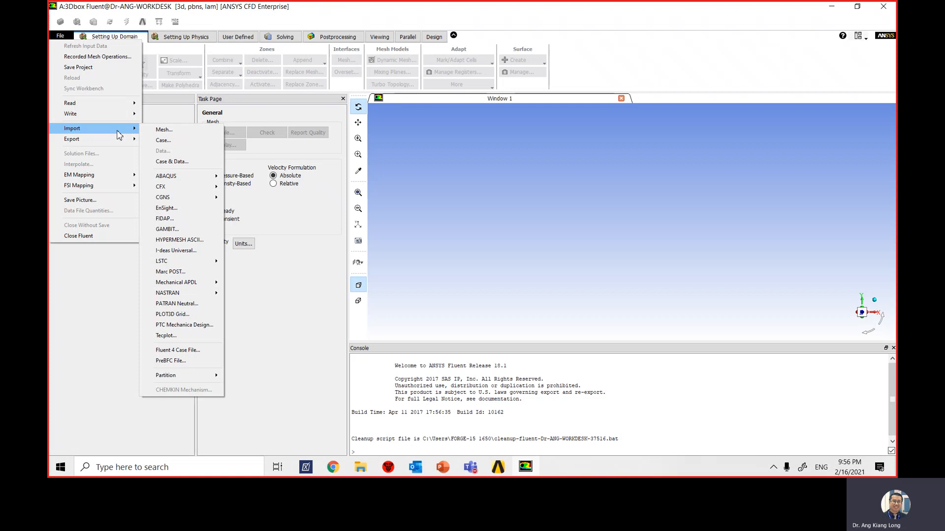
click(173, 131)
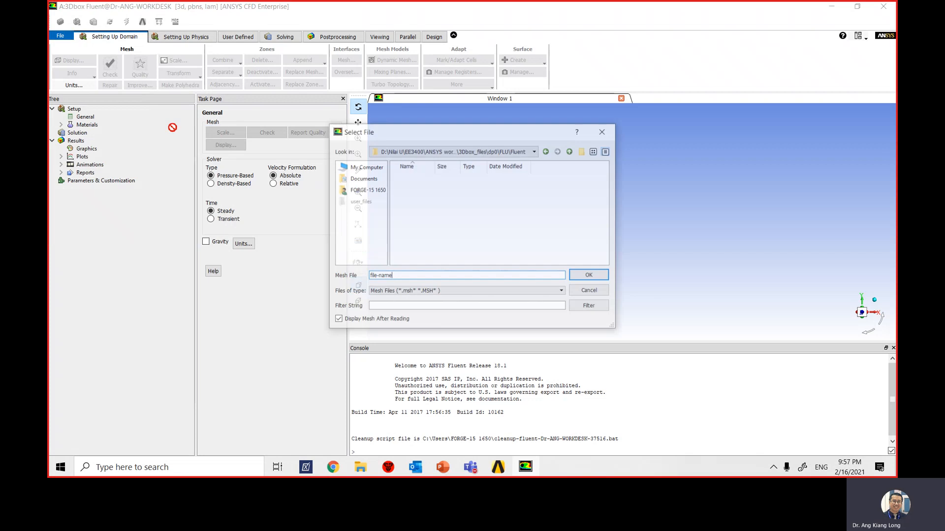
click(499, 151)
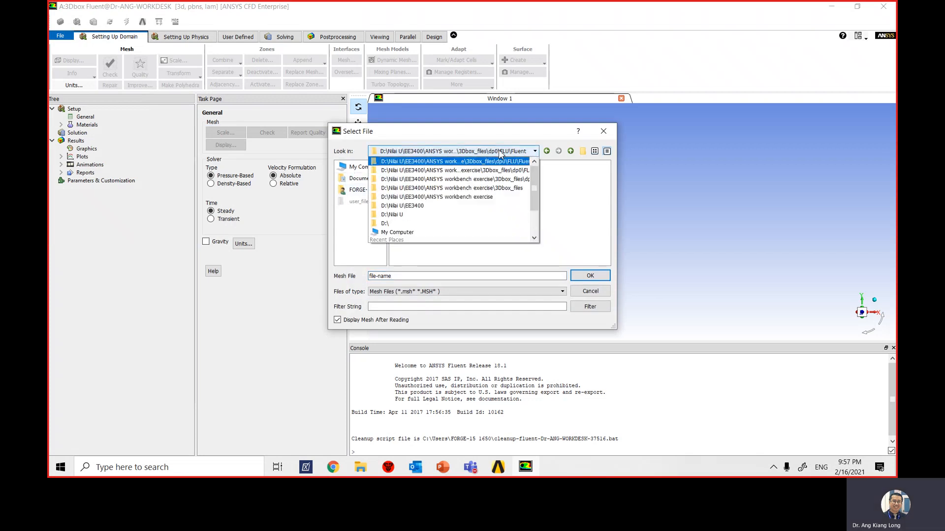
click(422, 205)
double_click(423, 199)
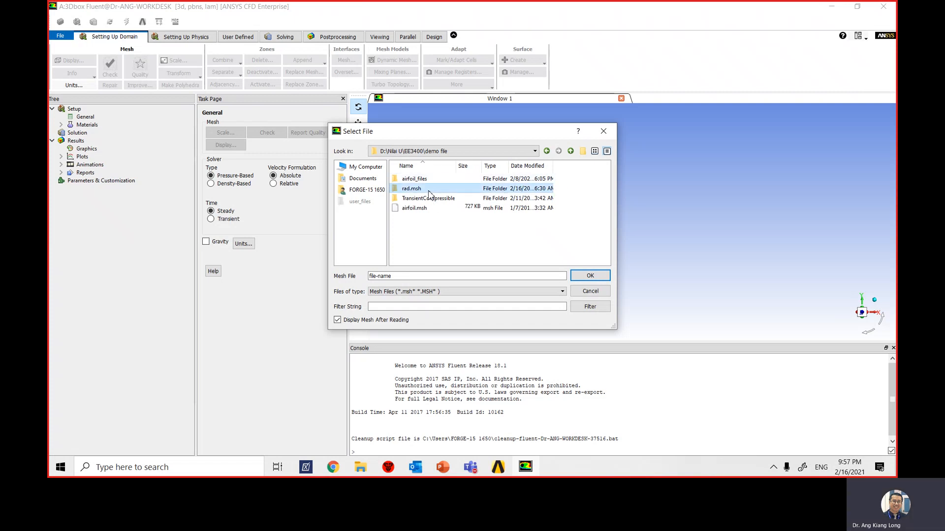
double_click(426, 191)
click(419, 181)
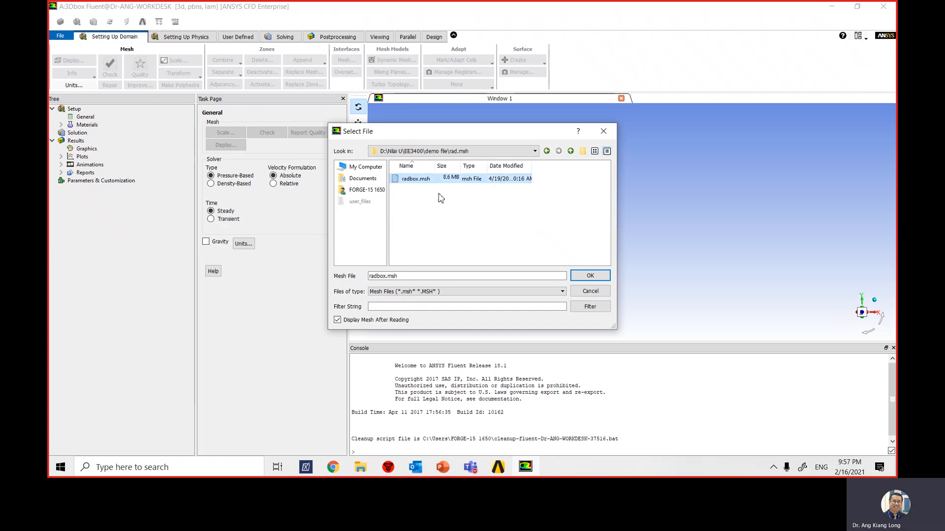
click(590, 276)
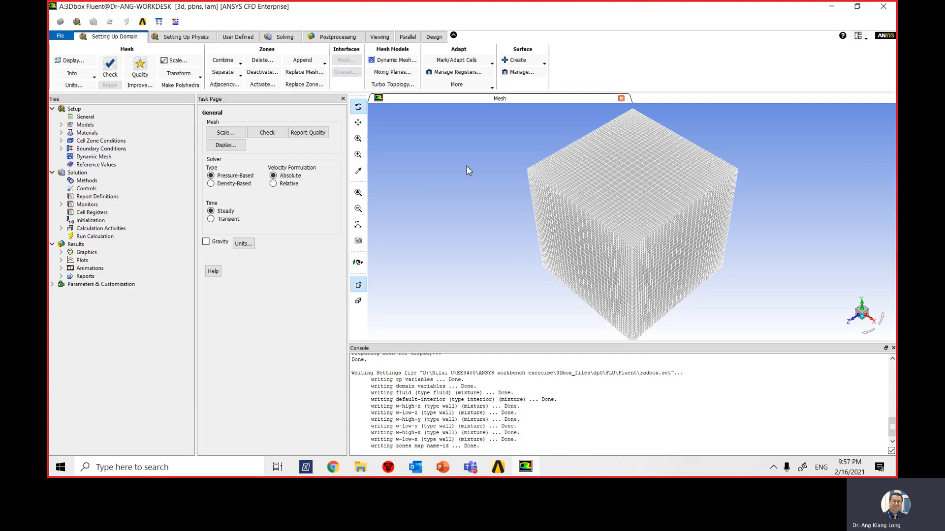
- Review the cell count in the console's mesh report, and run a mesh check to examine the minimum volume
click(452, 394)
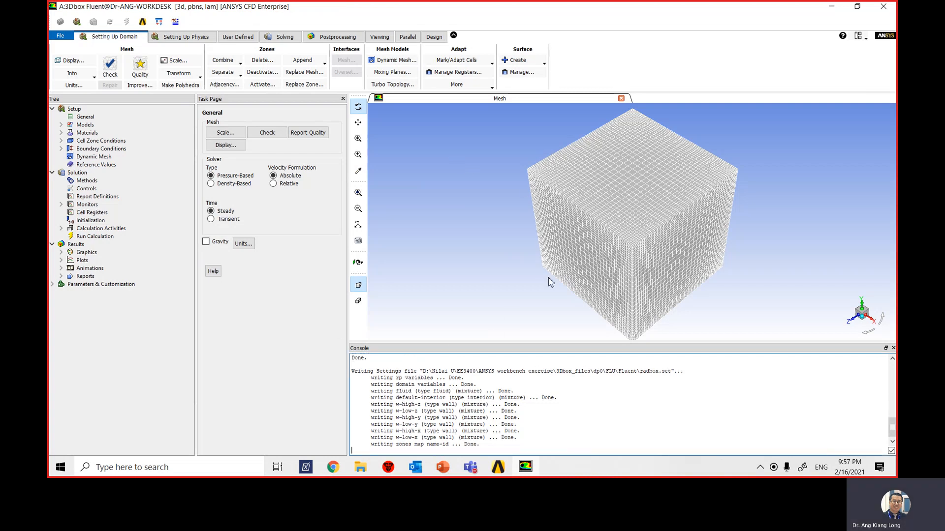
scroll(457, 413, up, 8)
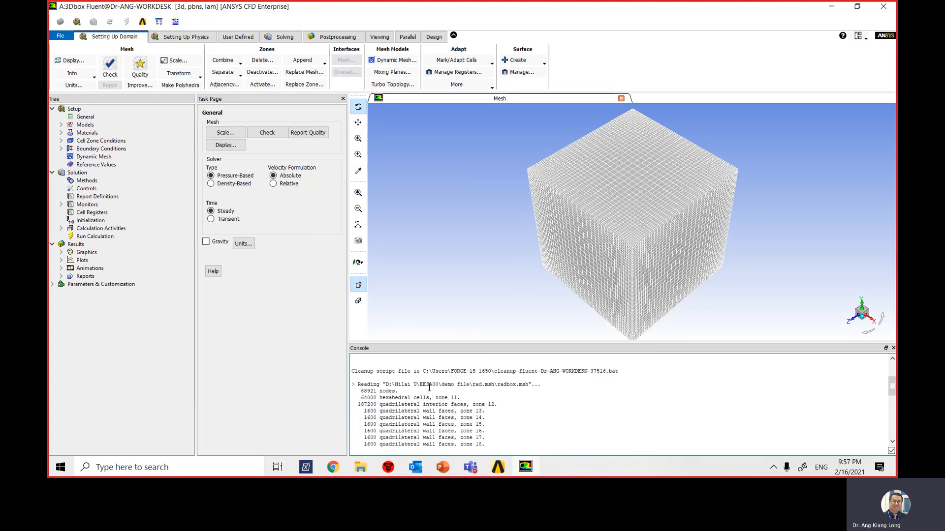
scroll(399, 393, down, 1)
scroll(397, 389, up, 1)
drag(362, 399, 435, 399)
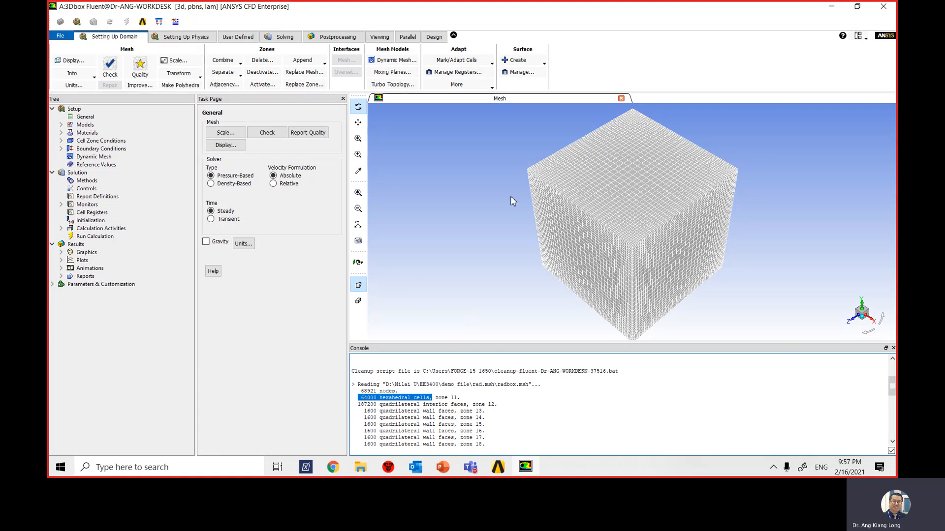
click(113, 68)
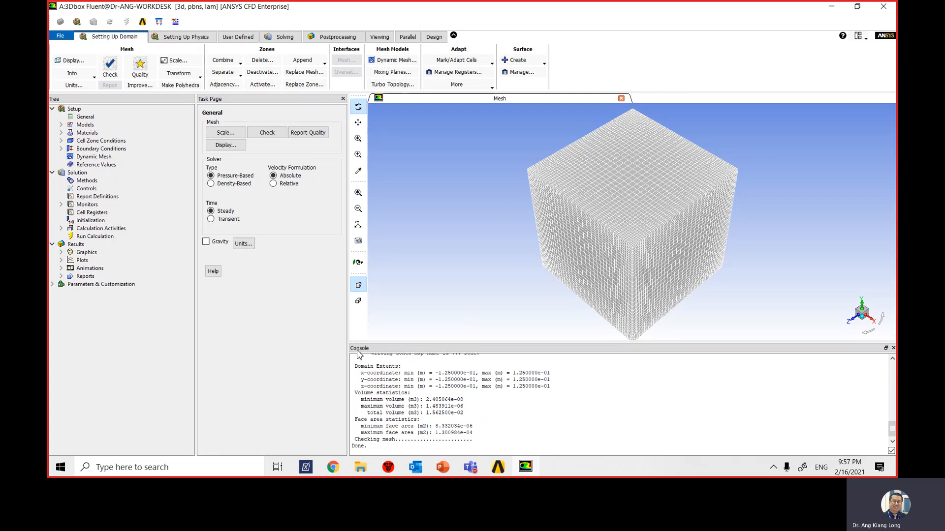
drag(360, 402, 473, 401)
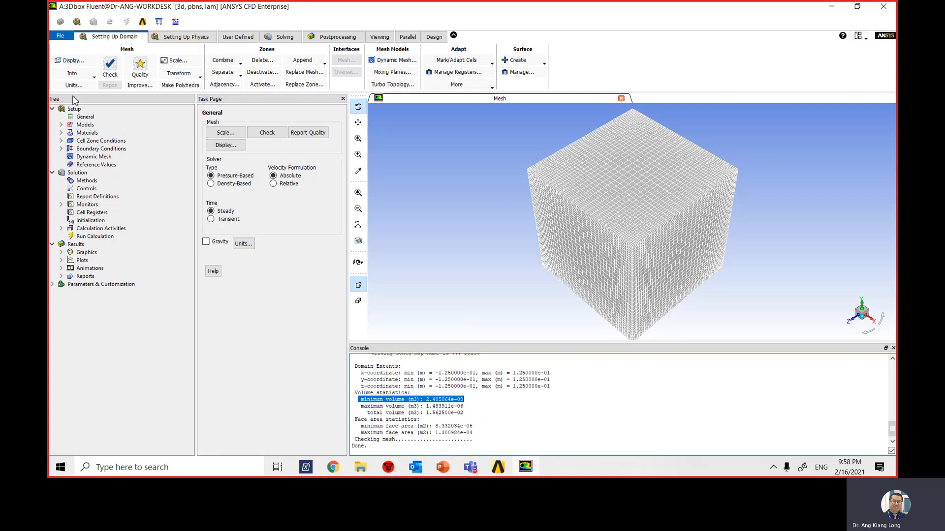
- Enable gravity in the general settings with a Y gravitational acceleration of -9.81 m/s2
click(85, 117)
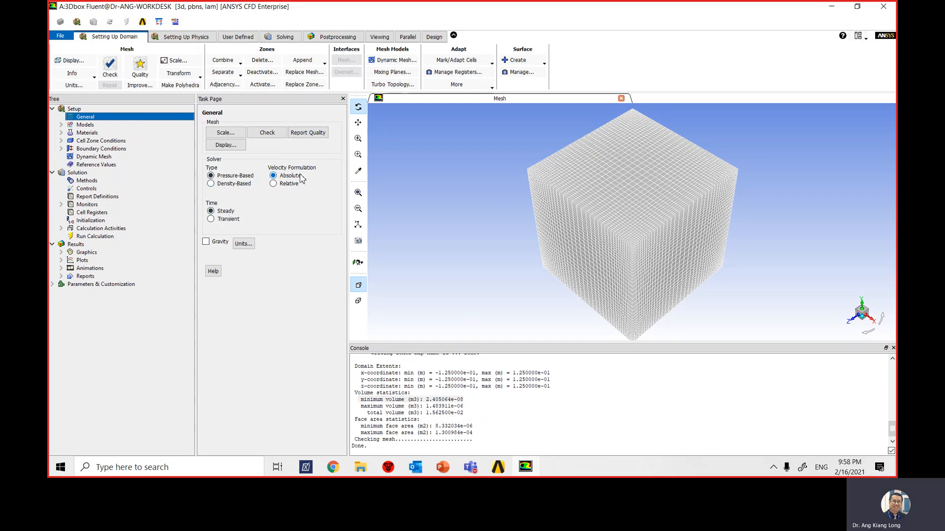
click(206, 242)
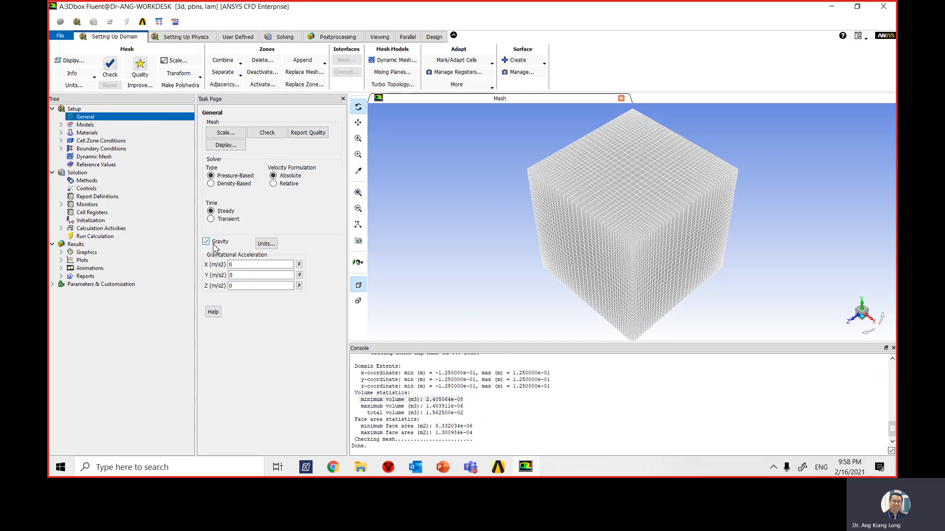
click(231, 275)
text(-9.81)
- Turn on the Energy model
click(61, 125)
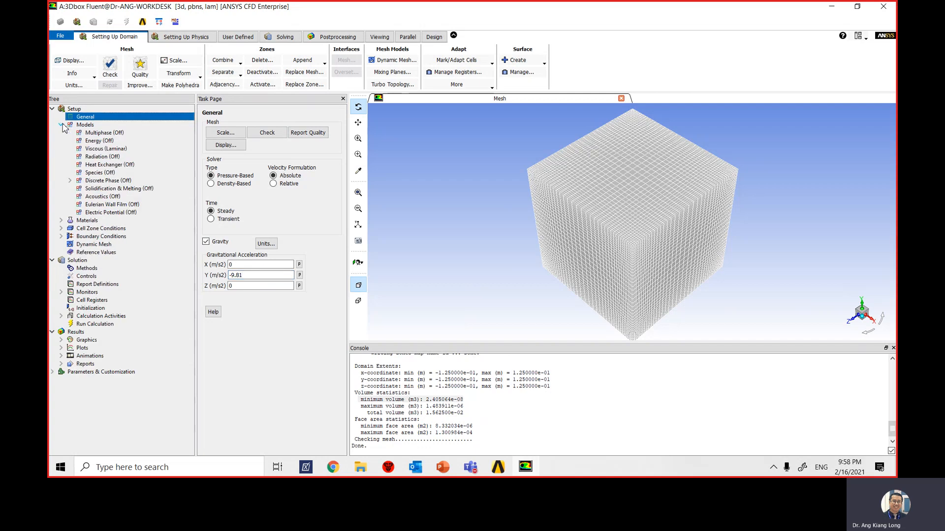
right_click(98, 143)
click(115, 164)
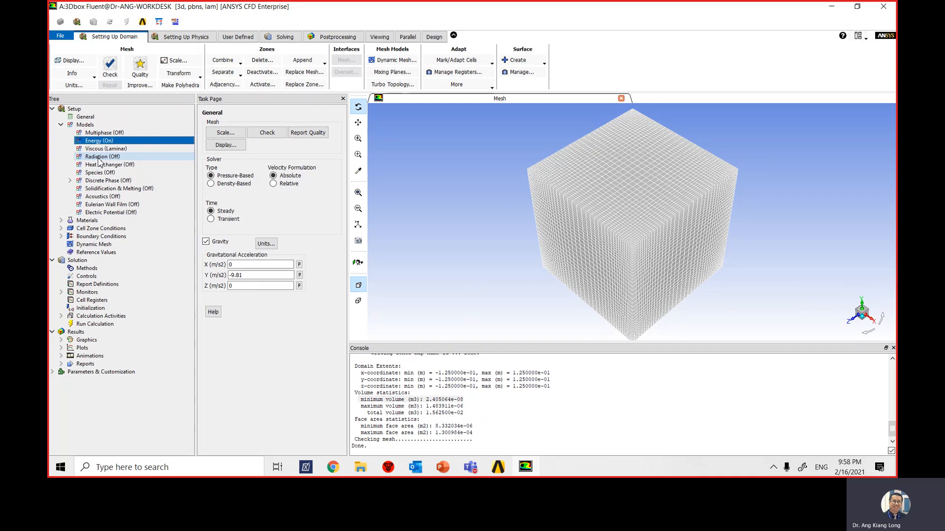
- Set the radiation model to Surface to Surface (S2S)
right_click(100, 159)
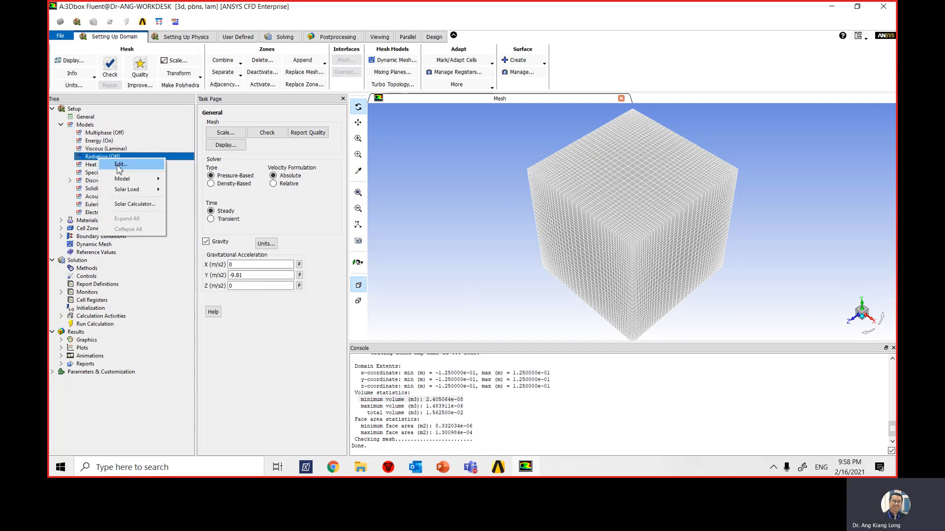
mouse_move(132, 179)
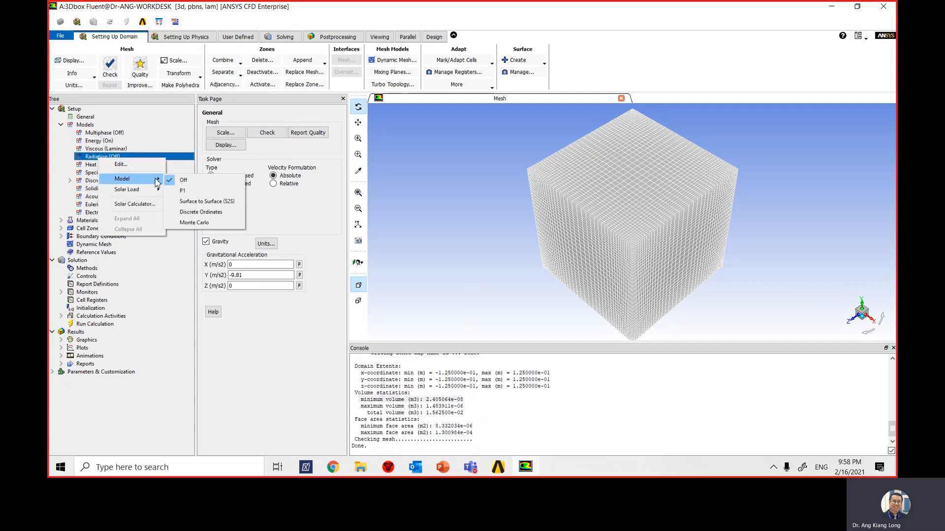
click(199, 201)
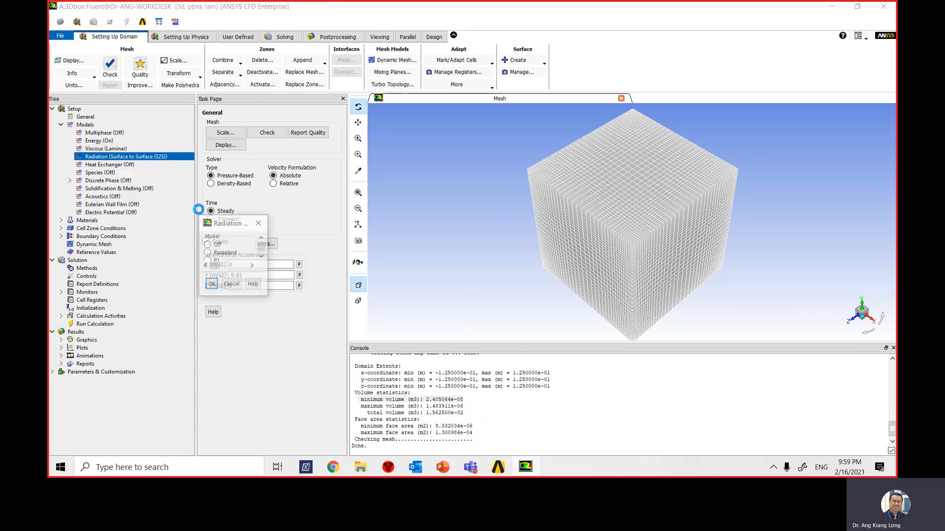
drag(274, 217, 355, 104)
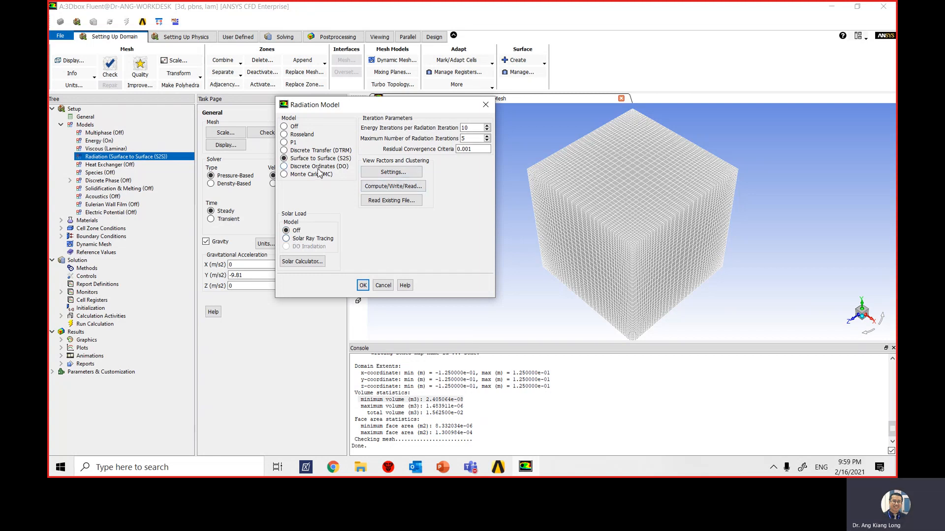
- Switch to the PowerPoint slide show, read the add-on information on the S2S radiation model, and return to Fluent
click(447, 472)
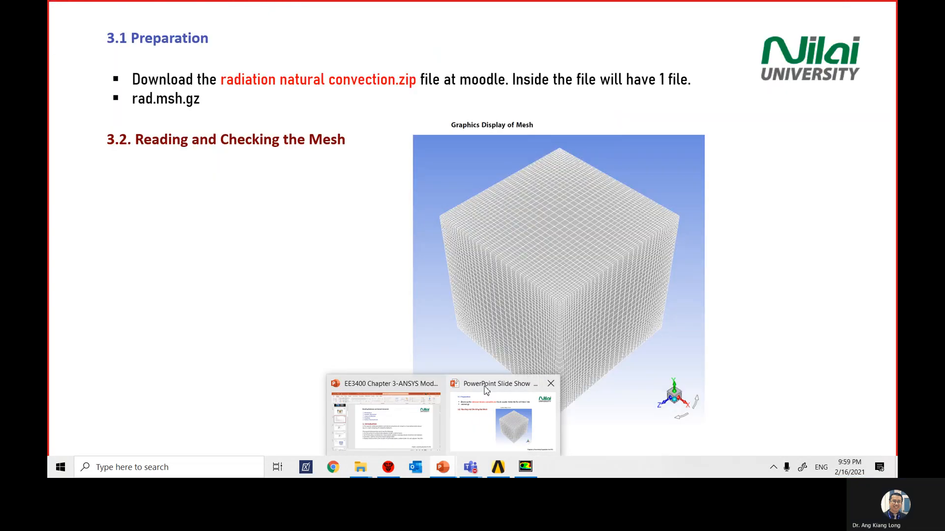
click(484, 389)
click(471, 352)
click(469, 350)
click(470, 354)
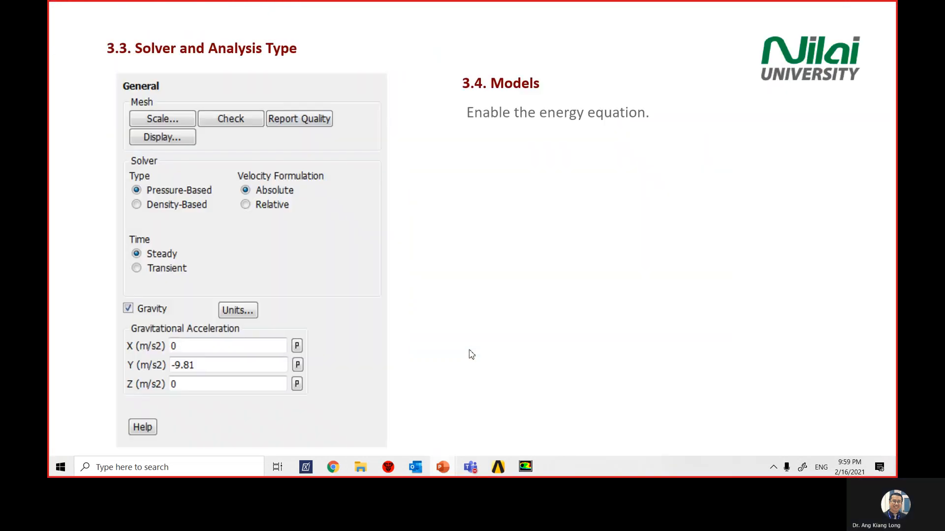
click(469, 354)
click(469, 354)
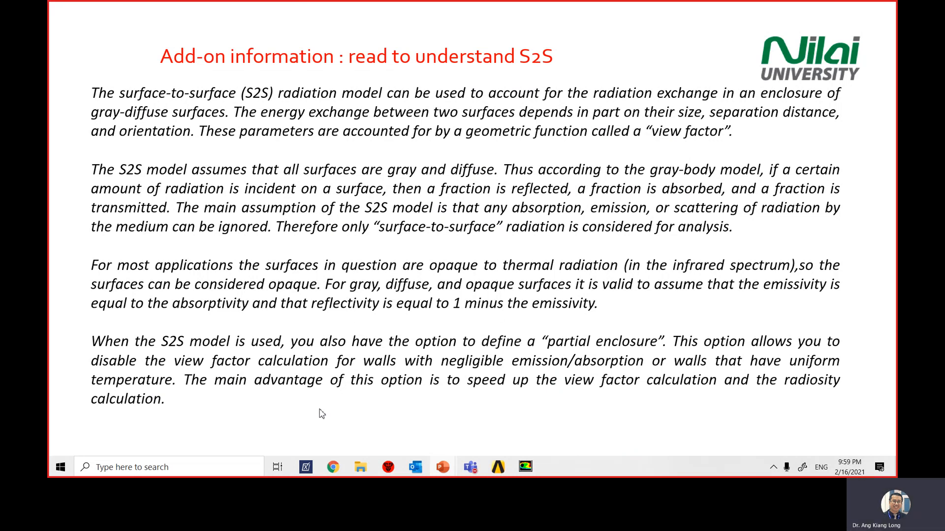
click(498, 467)
click(525, 466)
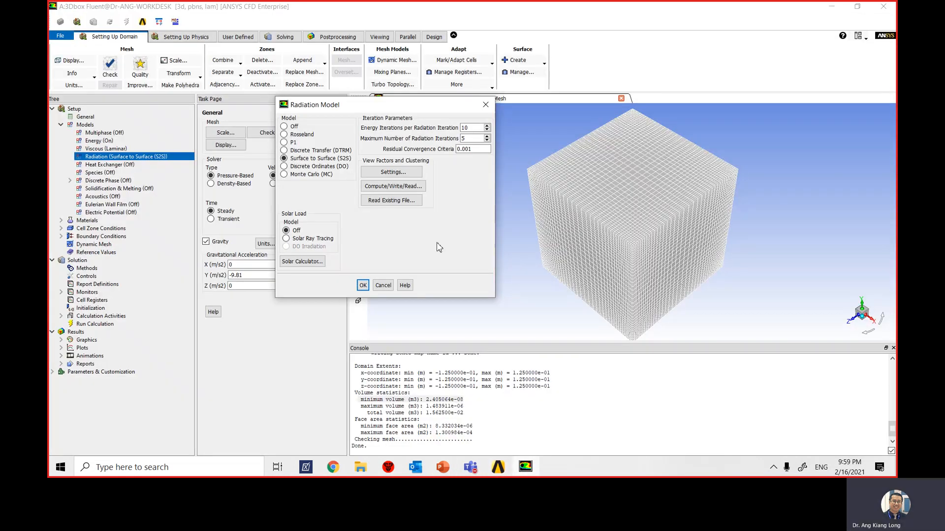
- In the view factor and clustering settings, apply 1 face per surface cluster for flow boundary zones to all walls
click(393, 171)
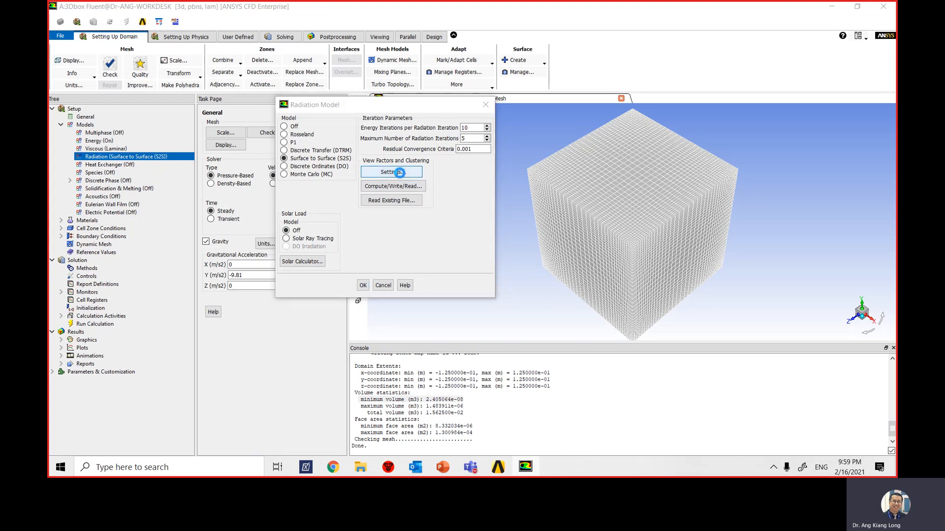
drag(323, 264, 532, 119)
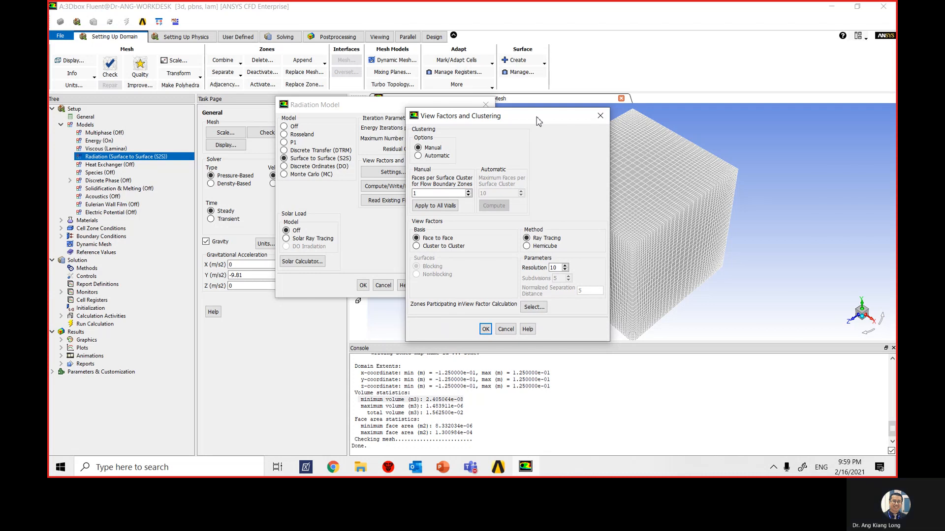
click(417, 194)
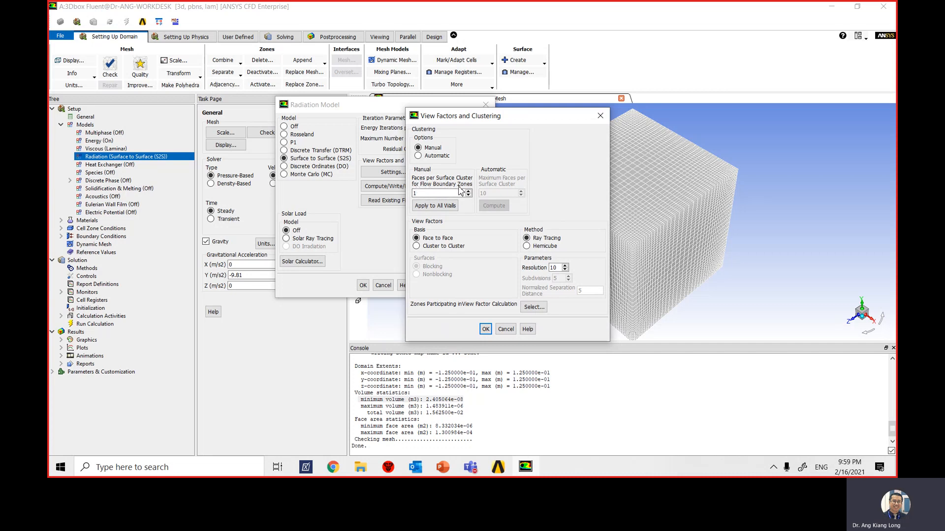
click(418, 193)
click(437, 212)
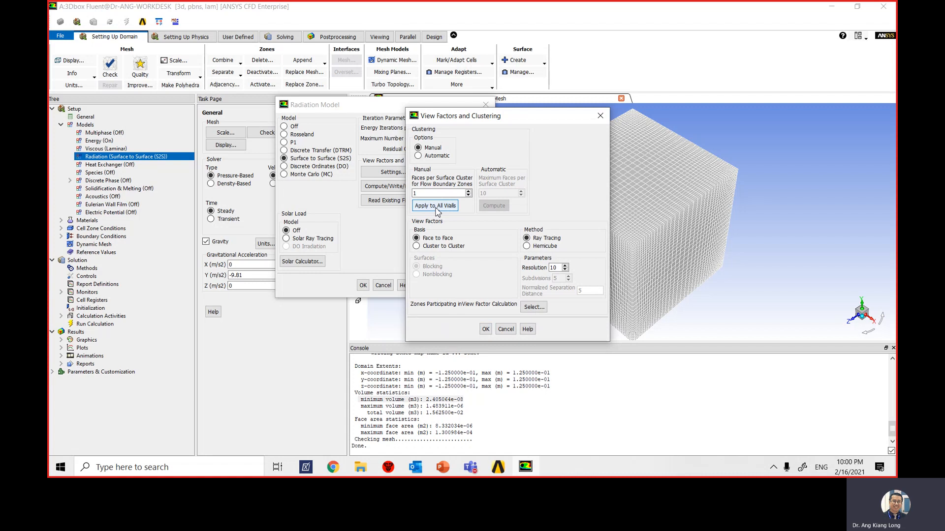
click(437, 212)
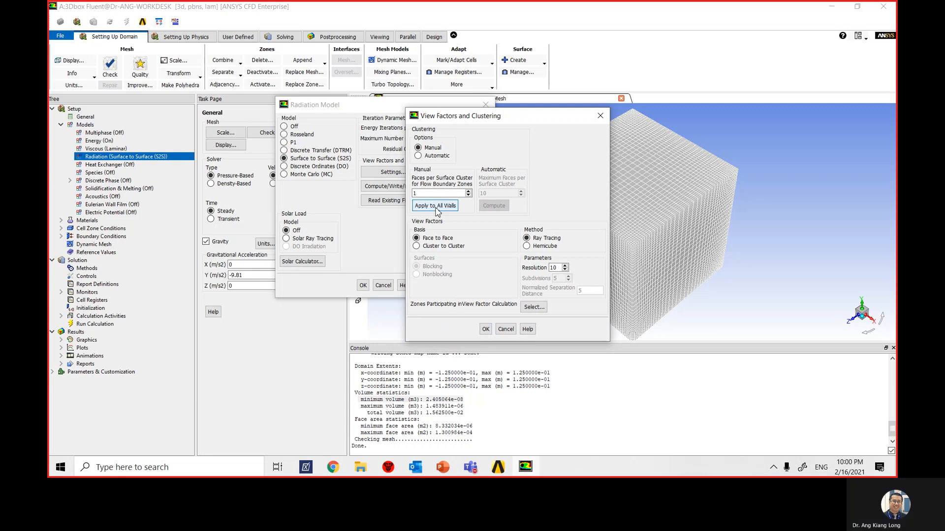
click(485, 329)
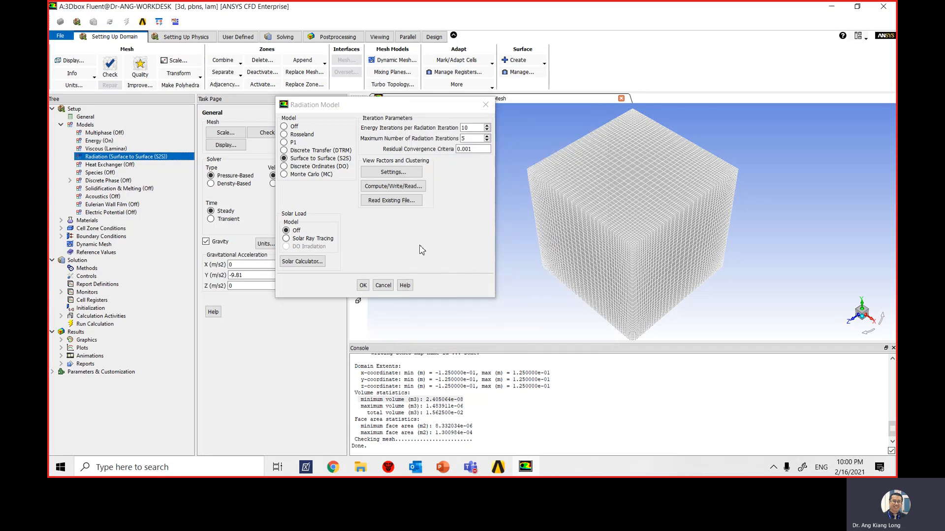
- Compute the view factors, write them to the S2S file rad_1.s2s.gz, and accept the radiation model settings
click(416, 187)
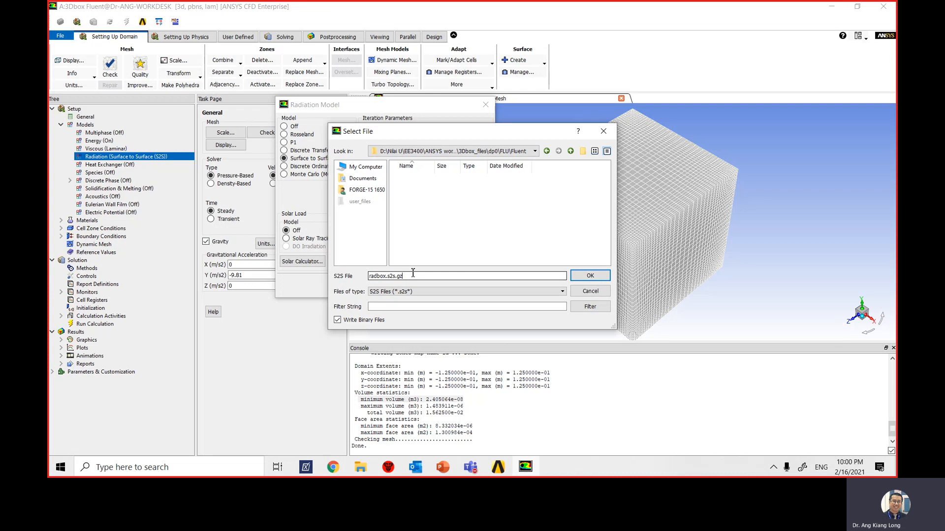
drag(418, 276, 330, 277)
text(rad_1.s2s)
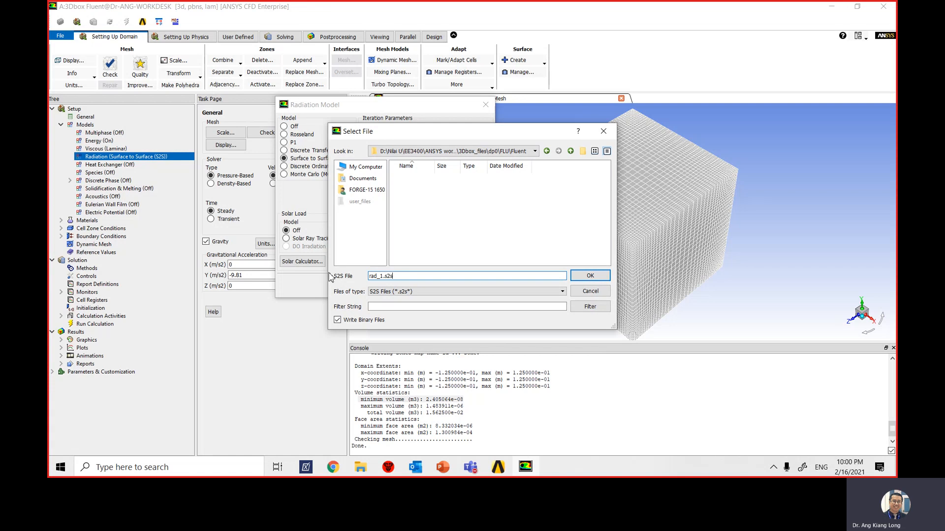
text(.)
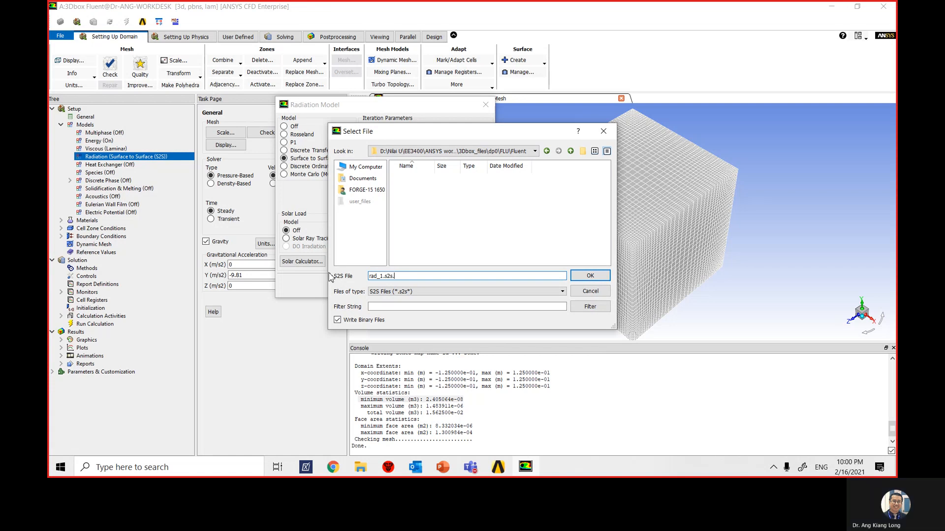
text(gz)
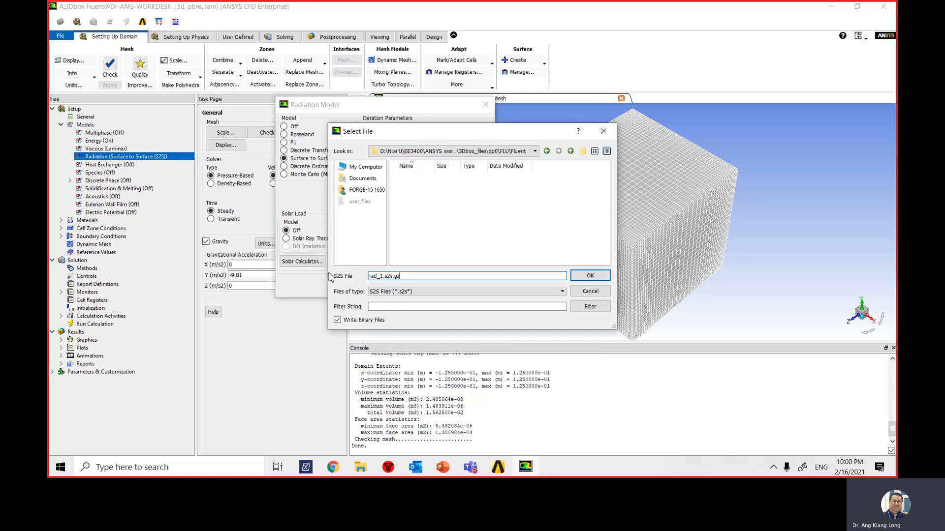
double_click(397, 277)
click(590, 276)
key(Return)
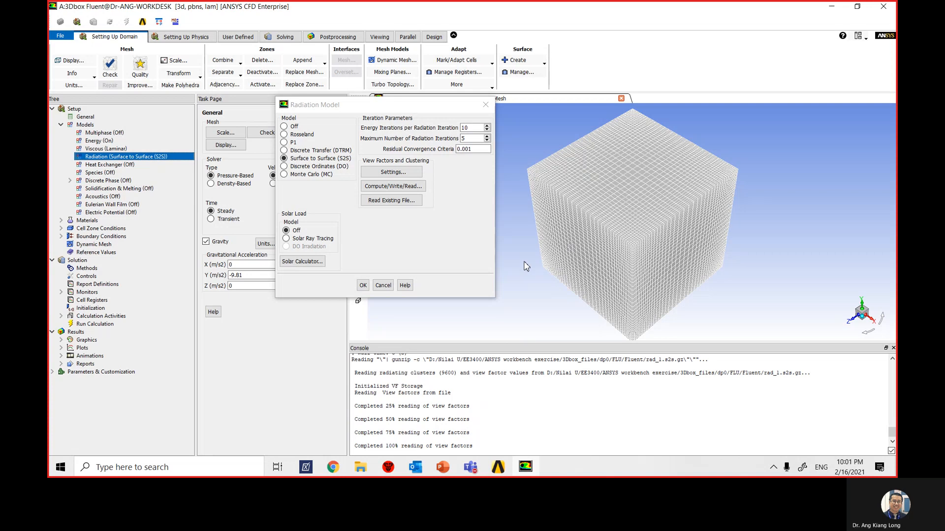
click(362, 285)
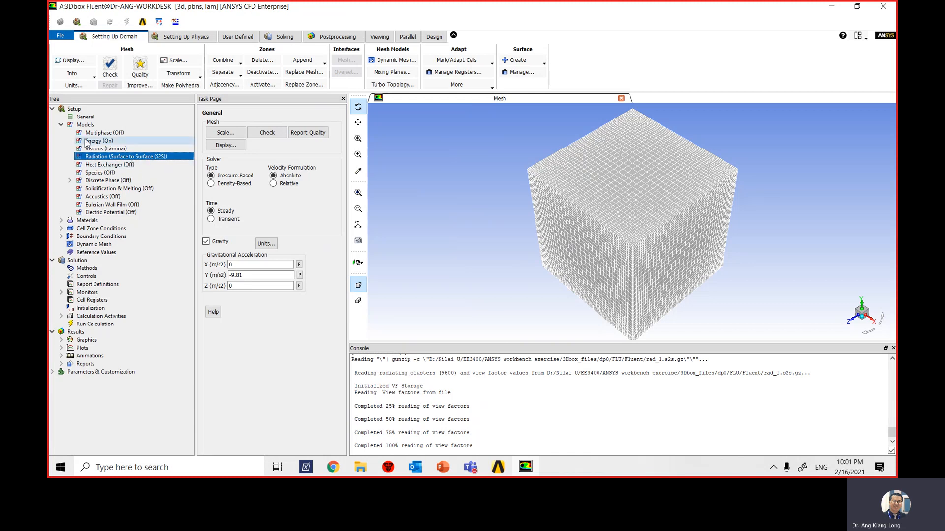
- Open the fluid material air for editing and set its density to ideal-gas
click(61, 125)
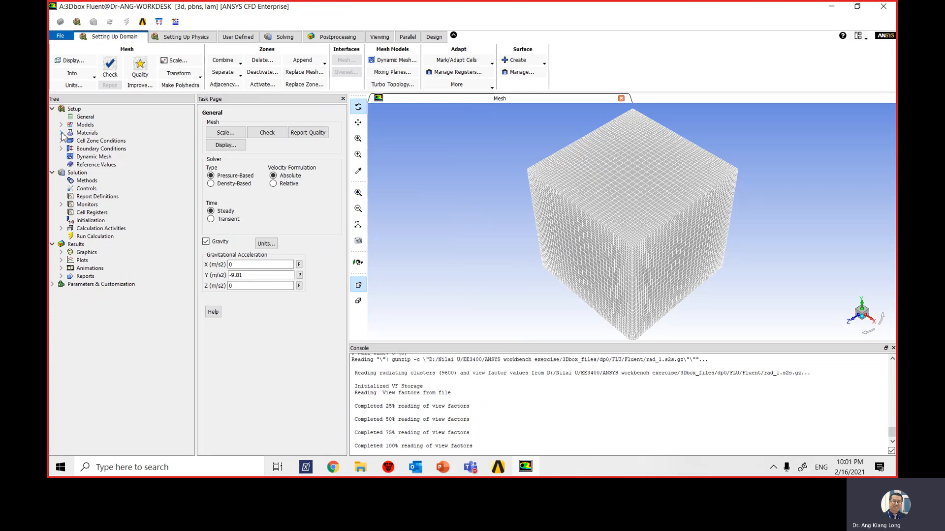
click(61, 133)
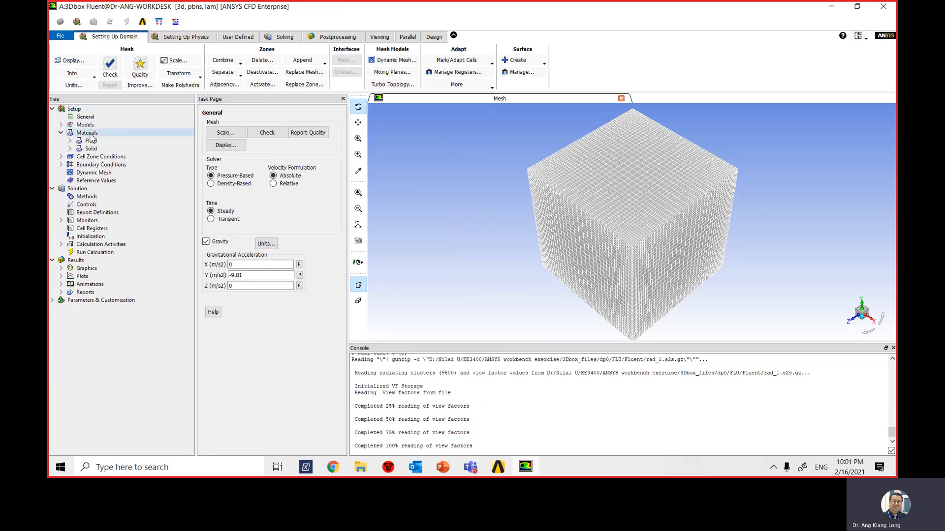
click(70, 141)
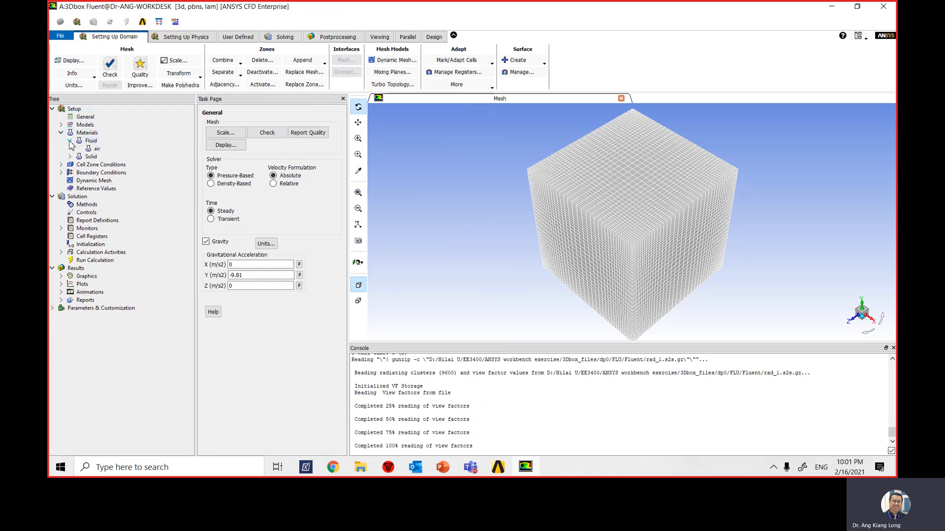
click(95, 149)
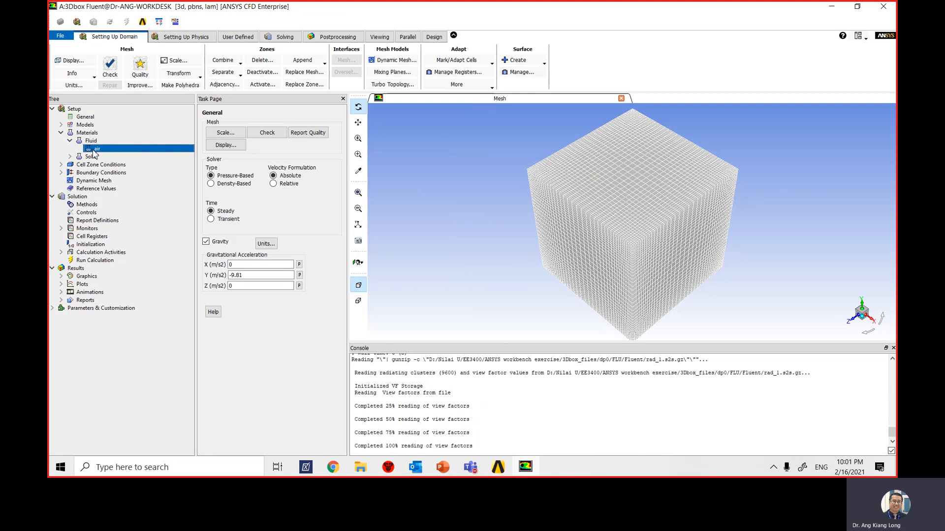
right_click(93, 154)
click(108, 155)
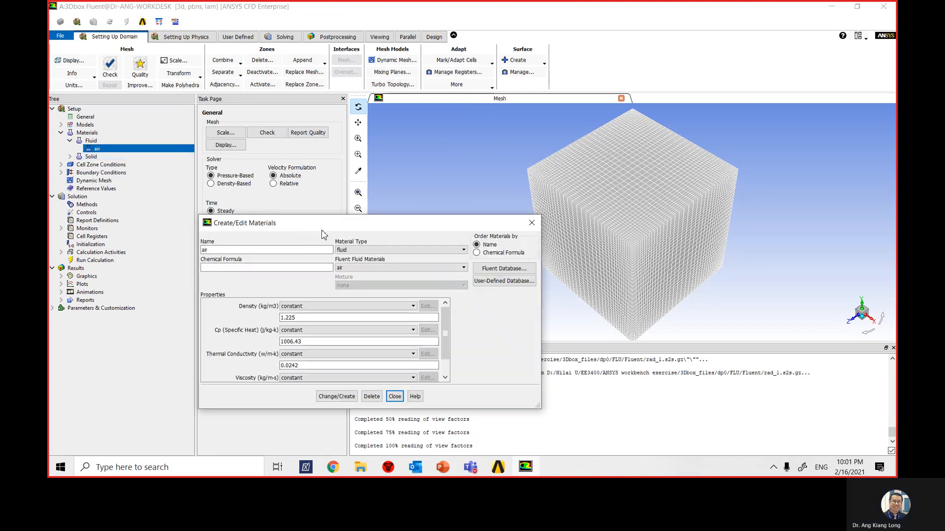
drag(322, 230, 407, 128)
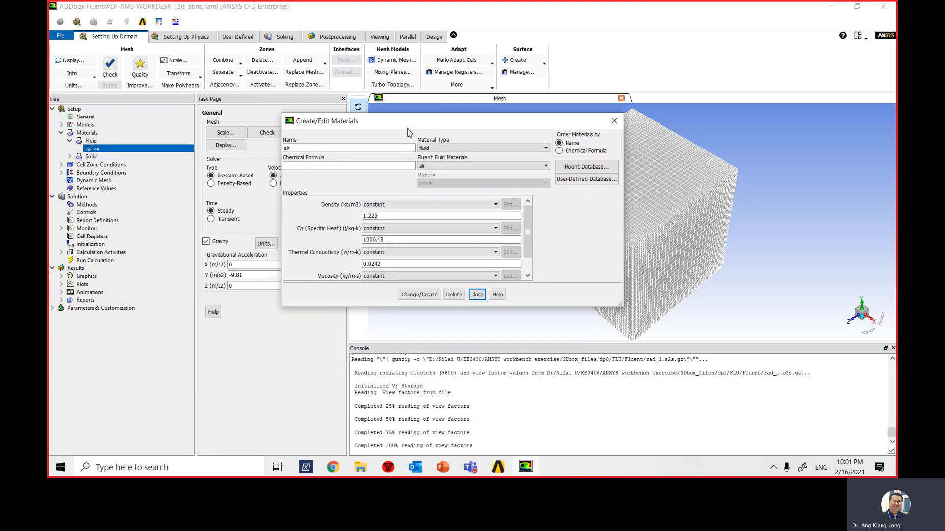
click(417, 209)
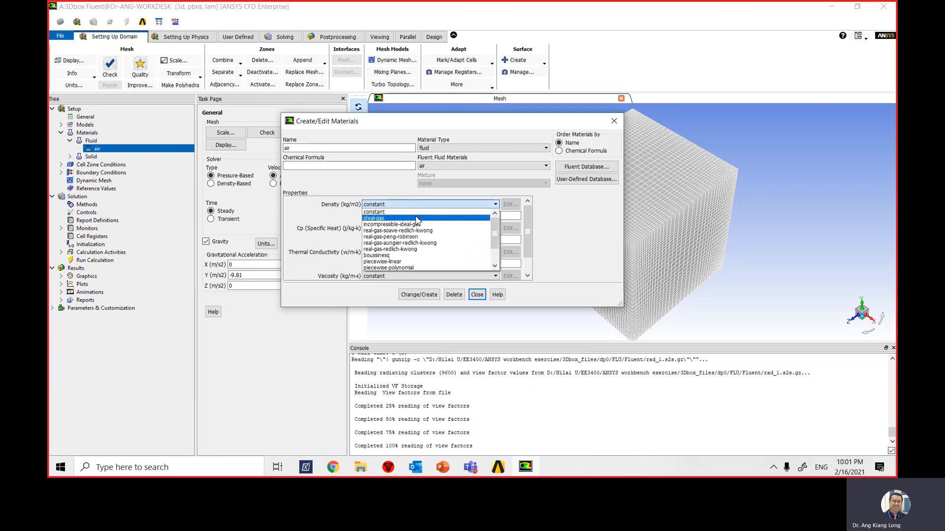
click(416, 221)
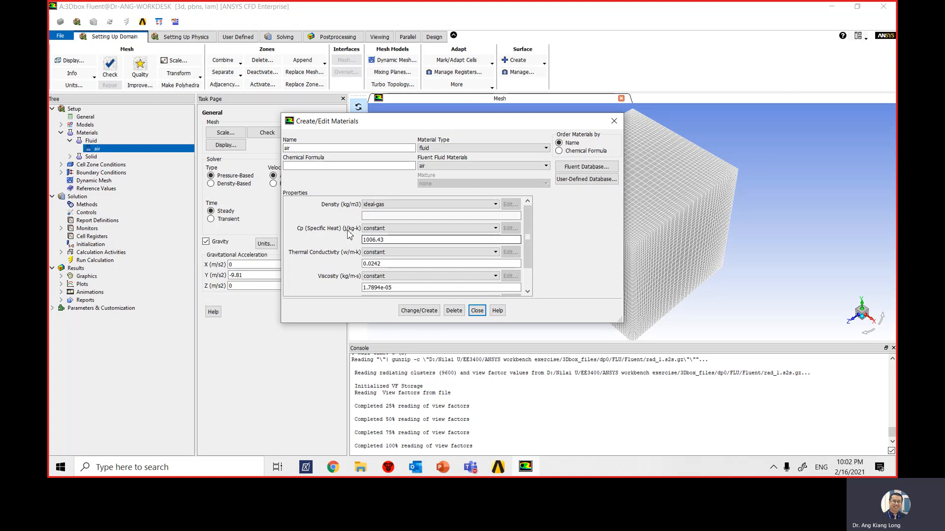
- Set air's specific heat to 1021 J/kg-K and its thermal conductivity to 0.0371 W/m-K
click(389, 241)
double_click(389, 241)
click(402, 240)
double_click(402, 241)
text(1021)
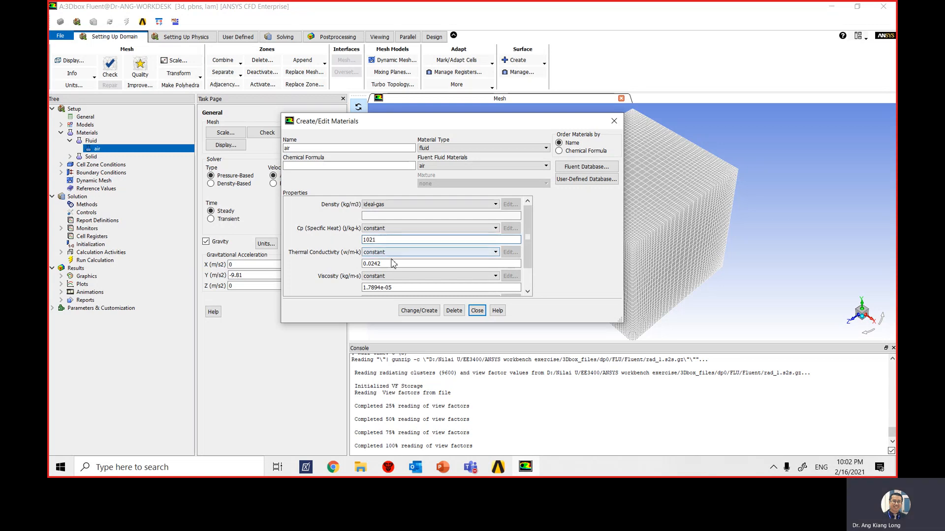
drag(394, 265, 360, 265)
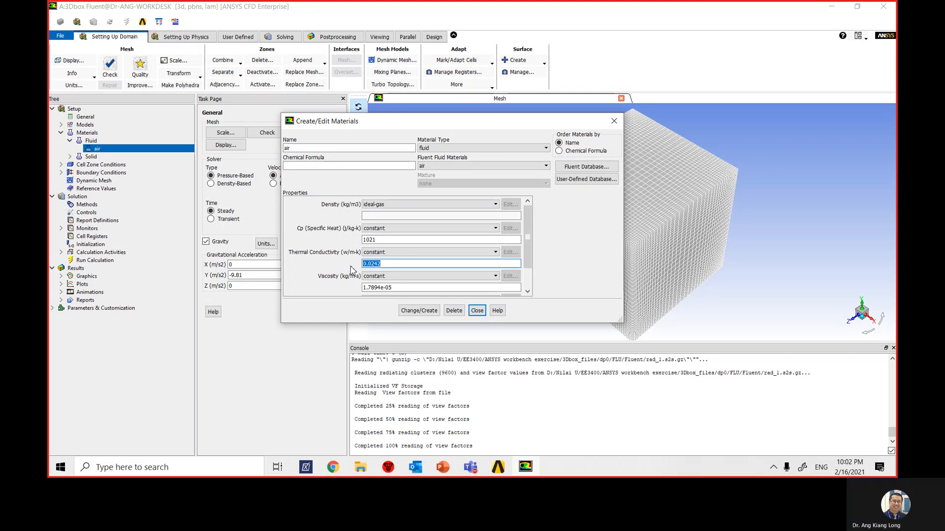
text(0.)
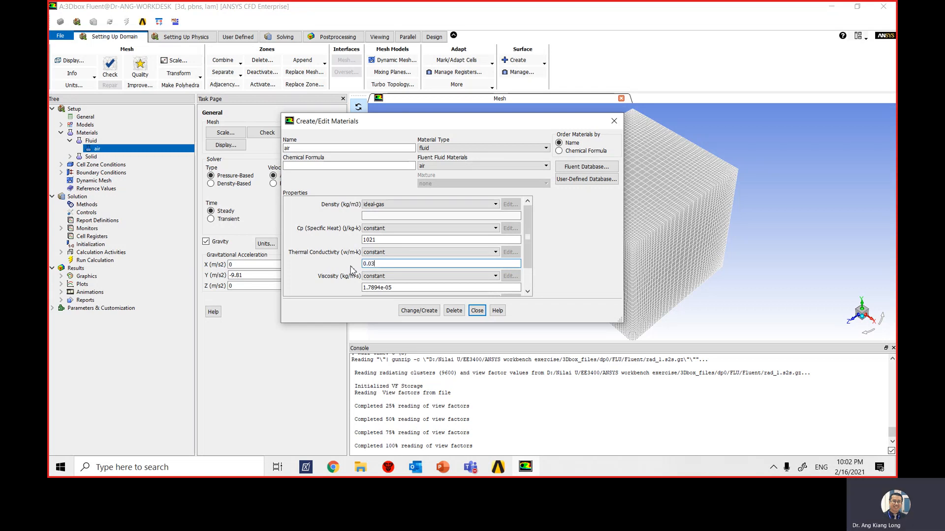
- Set air's viscosity to 2.485e-05 kg/m-s, review the remaining properties, and apply the material changes
click(391, 288)
drag(378, 289, 363, 289)
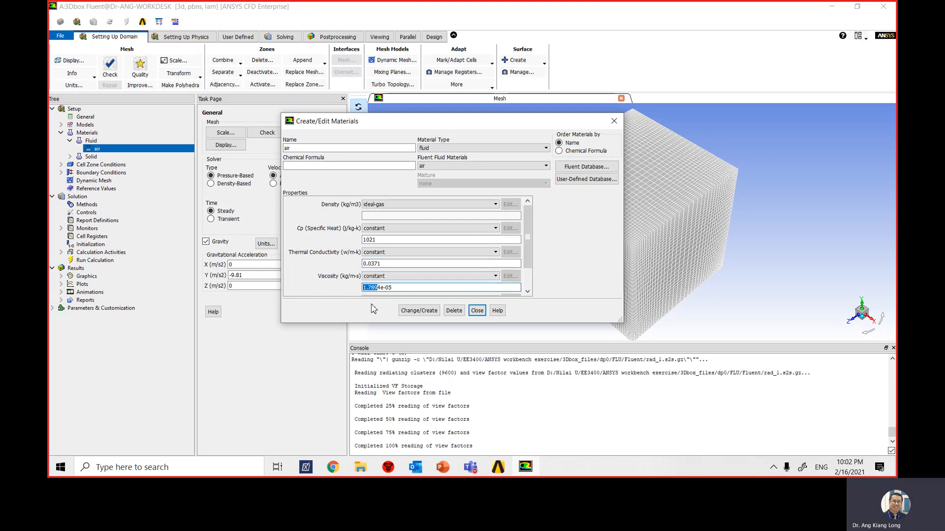
key(BackSpace)
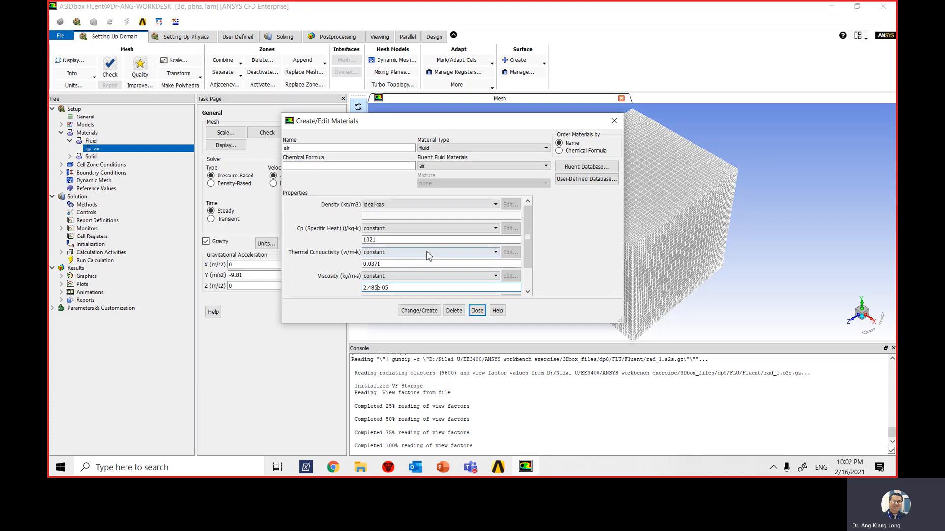
scroll(528, 251, down, 2)
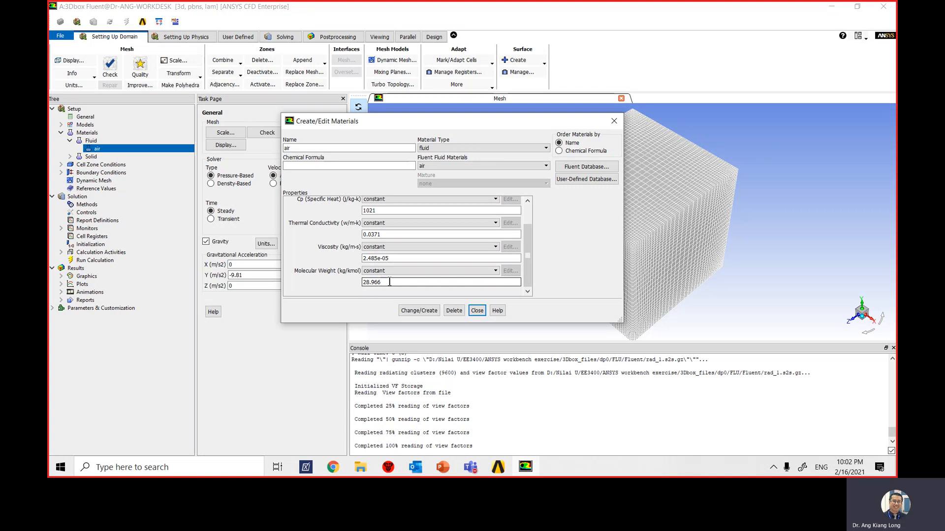
drag(526, 262, 527, 247)
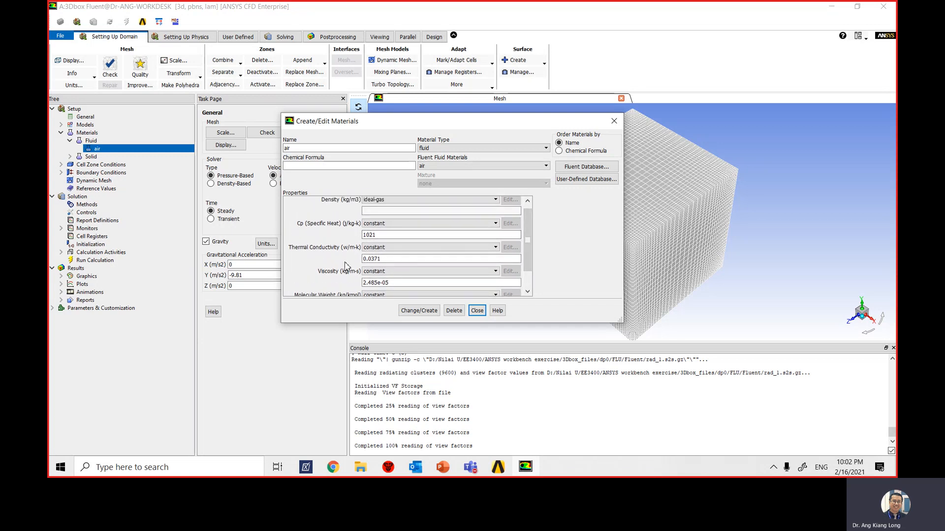
drag(531, 244, 530, 257)
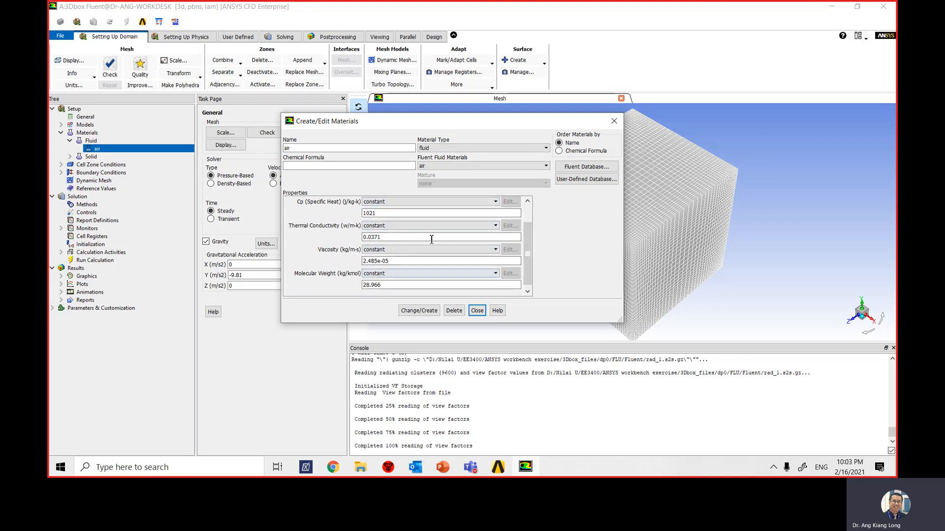
scroll(528, 256, down, 1)
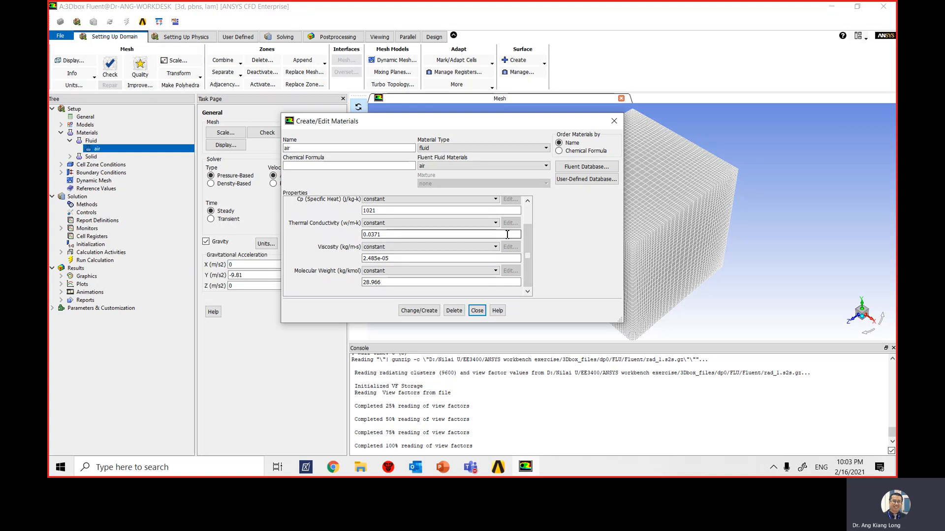
click(424, 312)
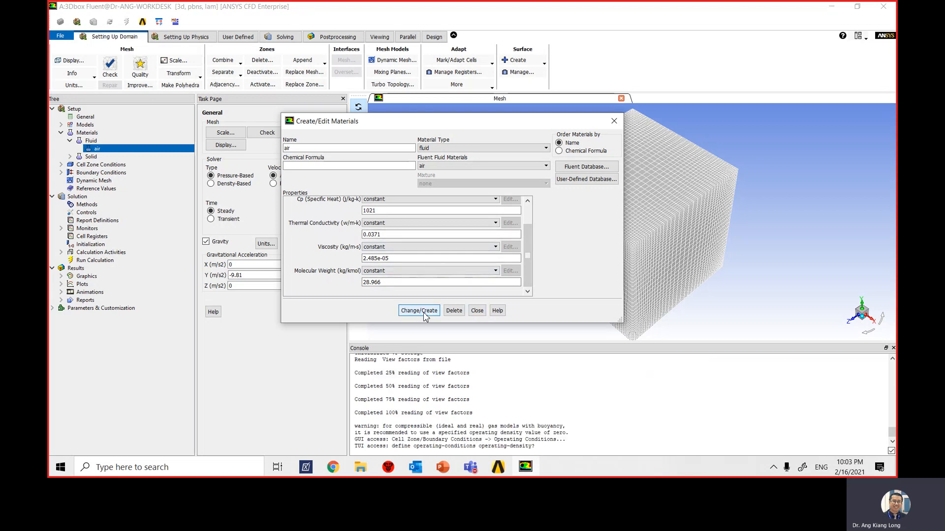
click(477, 311)
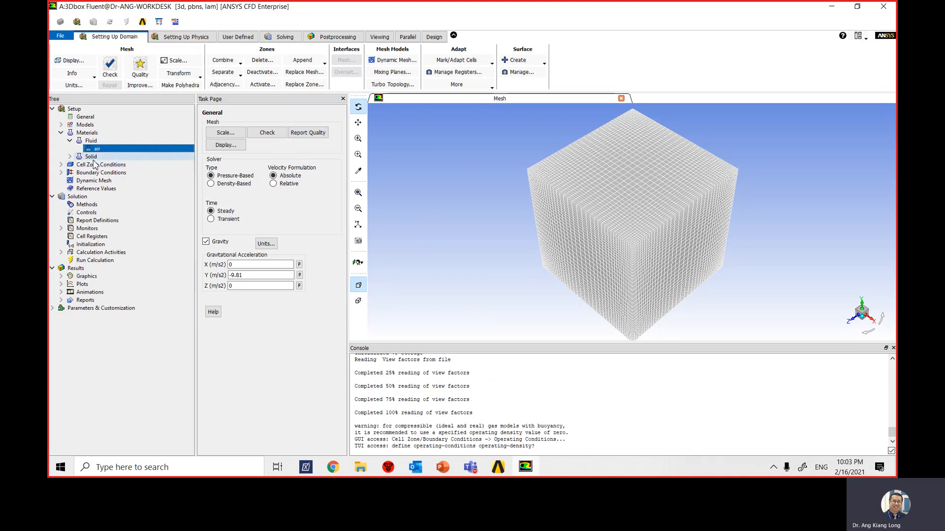
- Open the solid material aluminum for editing, rename it insulation, and clear its chemical formula
click(70, 157)
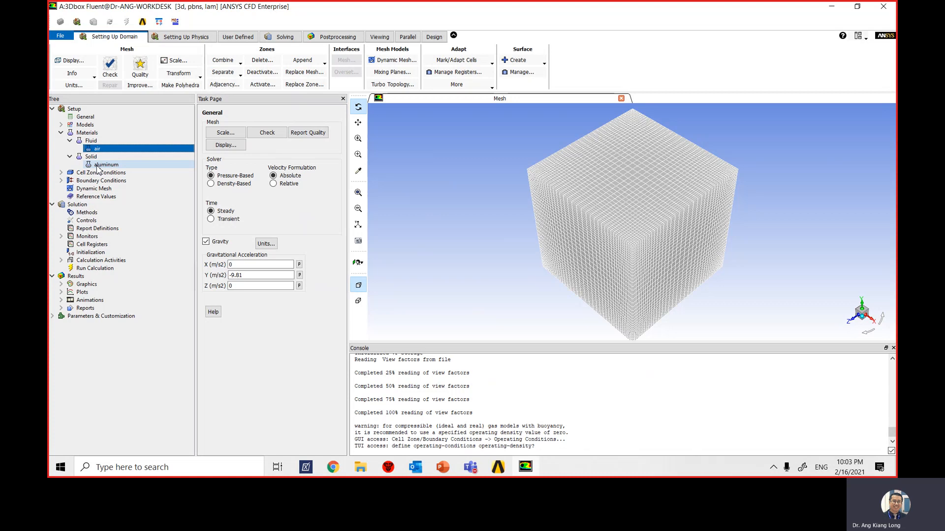
right_click(97, 169)
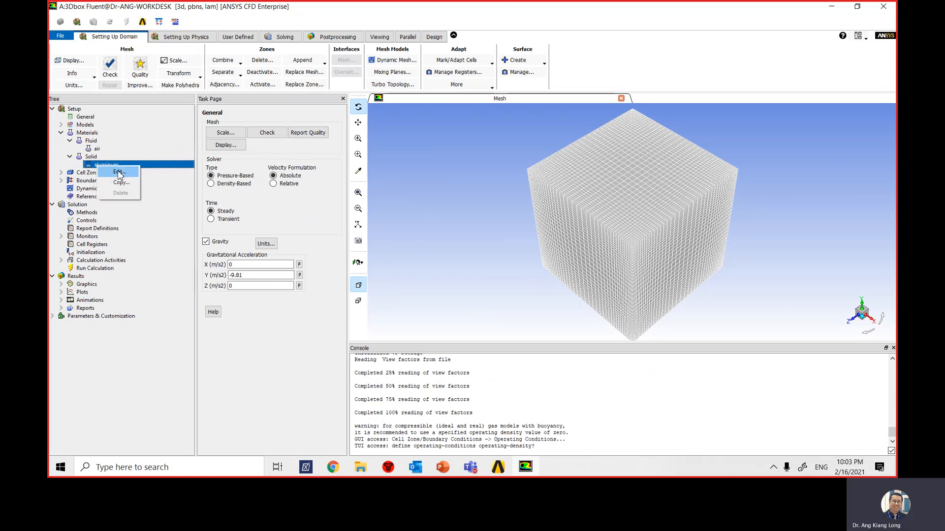
click(108, 173)
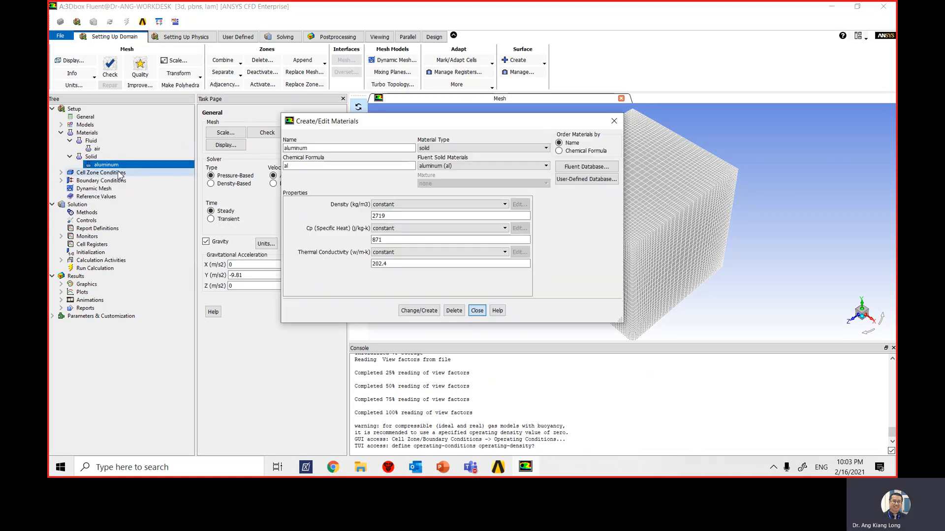
double_click(314, 148)
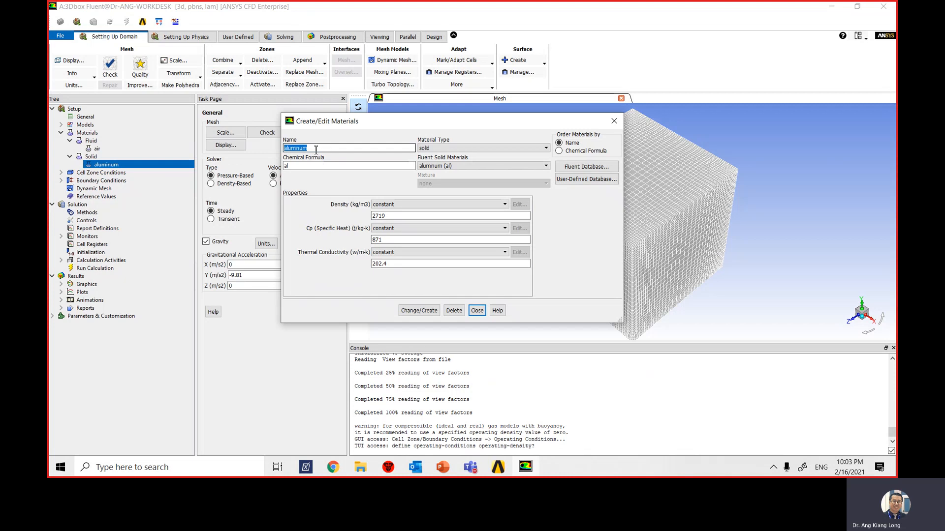
text(insulation)
key(Tab)
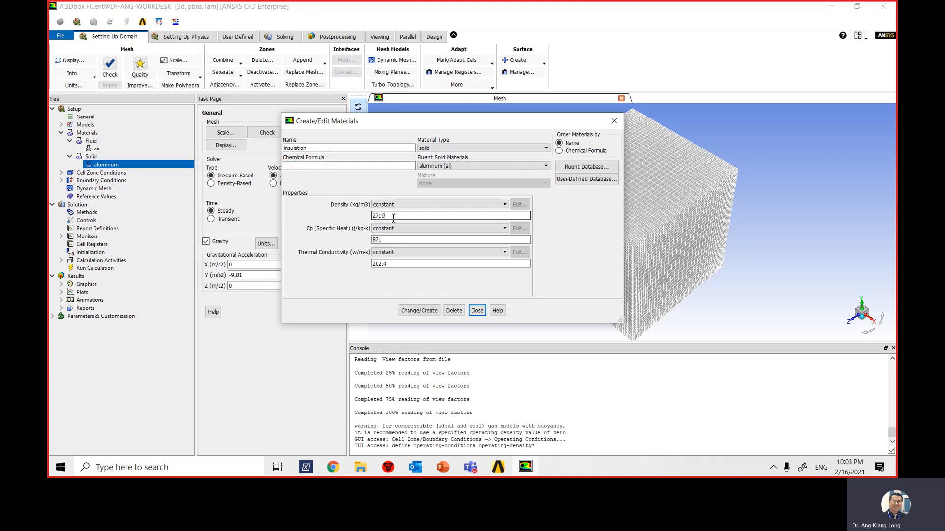
- Set the insulation's density to 50 kg/m3, specific heat to 800 J/kg-K, and thermal conductivity to 0.09 W/m-K
drag(393, 217, 352, 223)
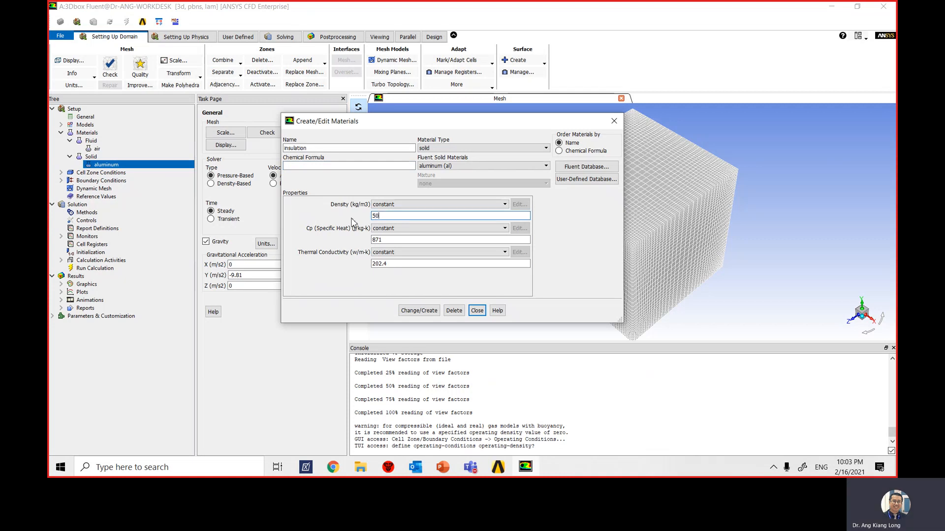
drag(411, 240, 359, 242)
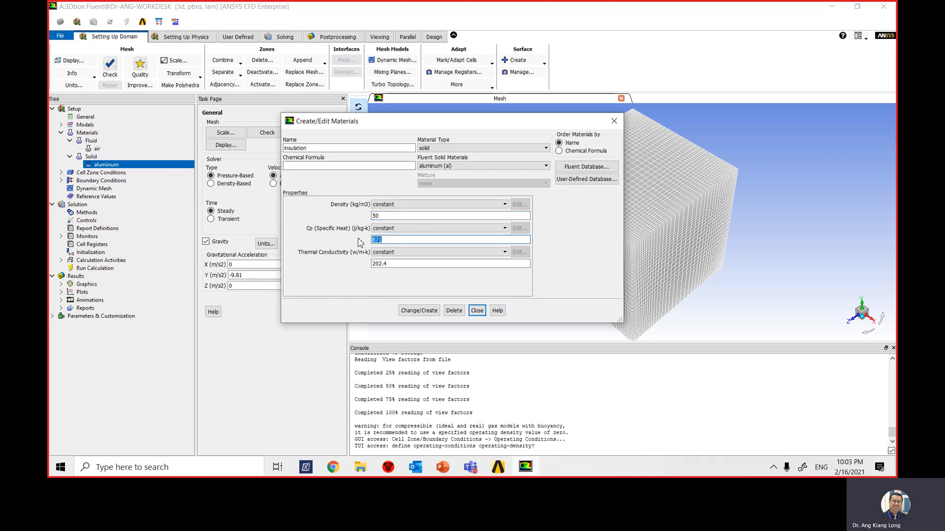
text(800)
drag(387, 268, 330, 266)
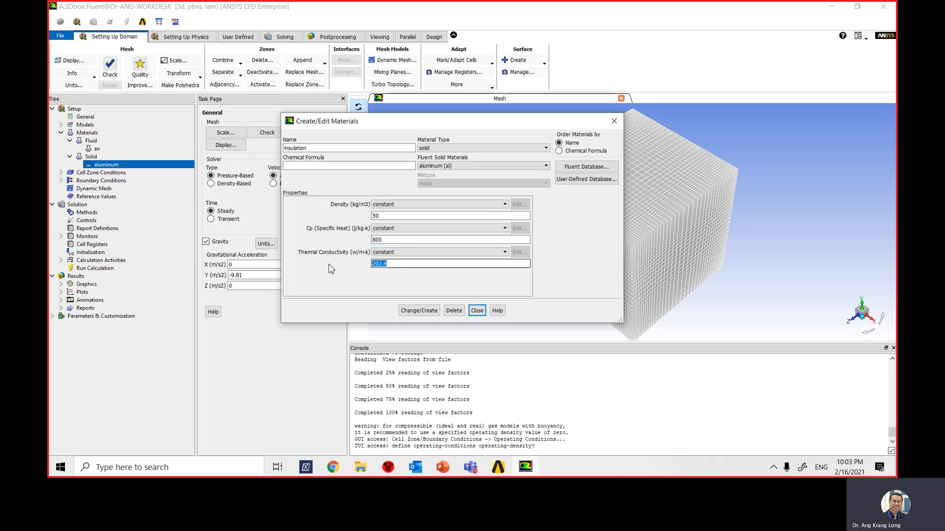
text(0.09)
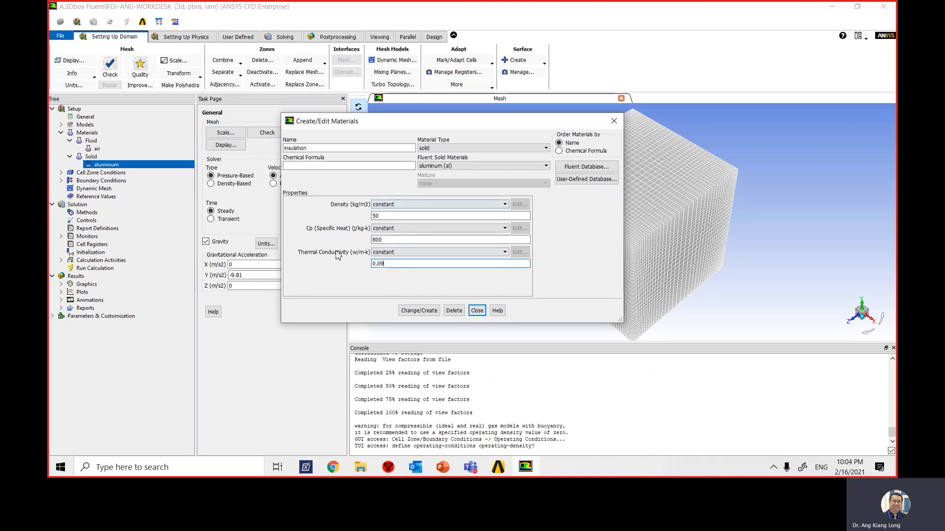
- Create insulation as a new solid material without overwriting aluminum, and close the material editor
click(411, 310)
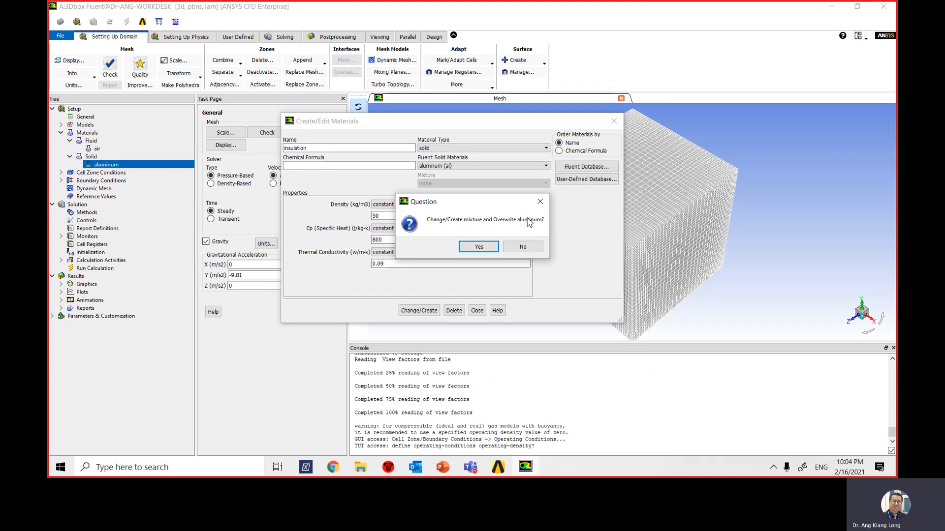
click(523, 247)
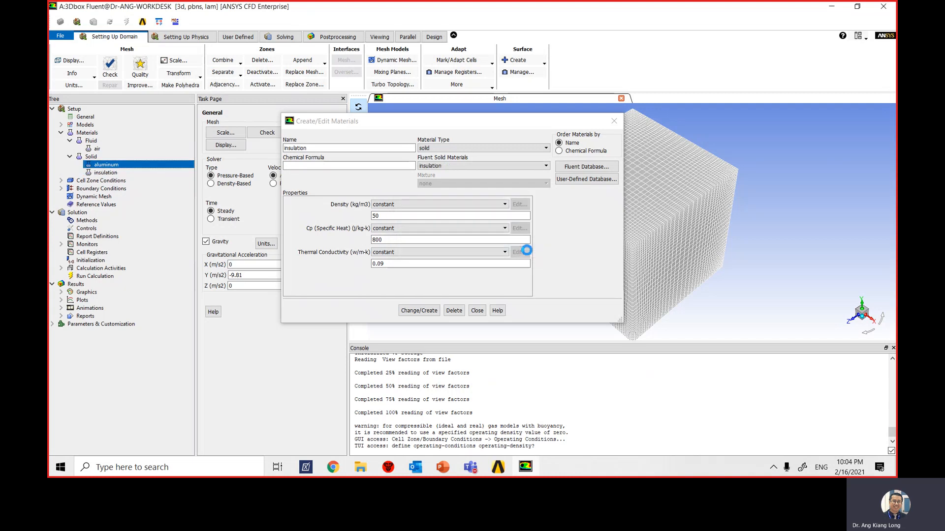
click(475, 311)
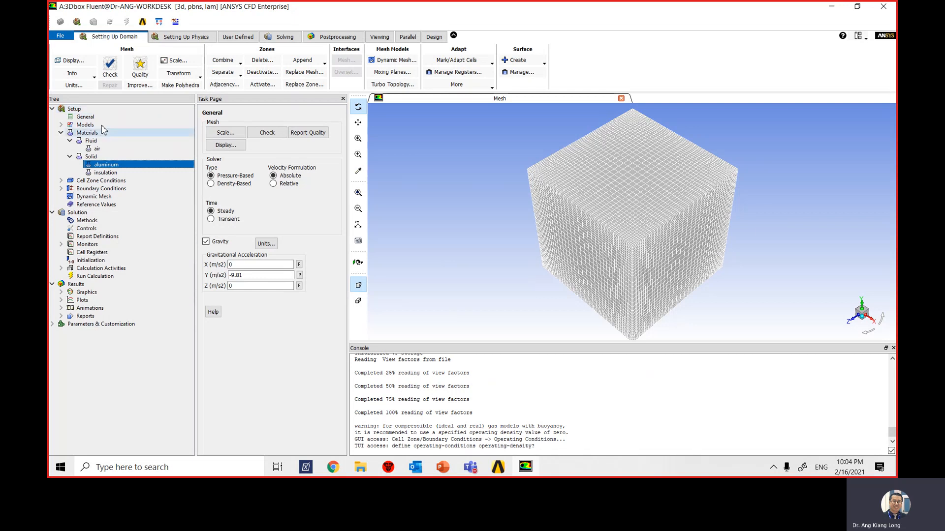
- Enable a specified operating density in the operating conditions and set it to 0 kg/m3
click(189, 39)
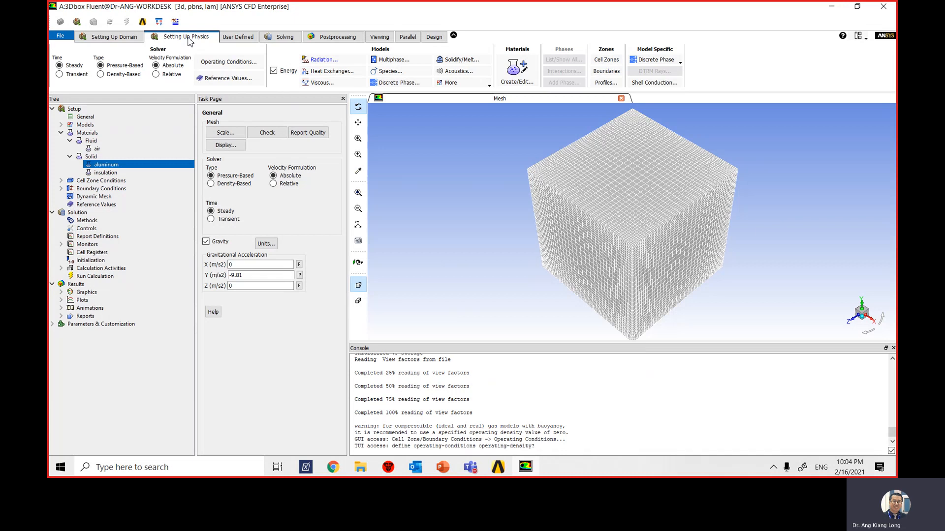
click(247, 64)
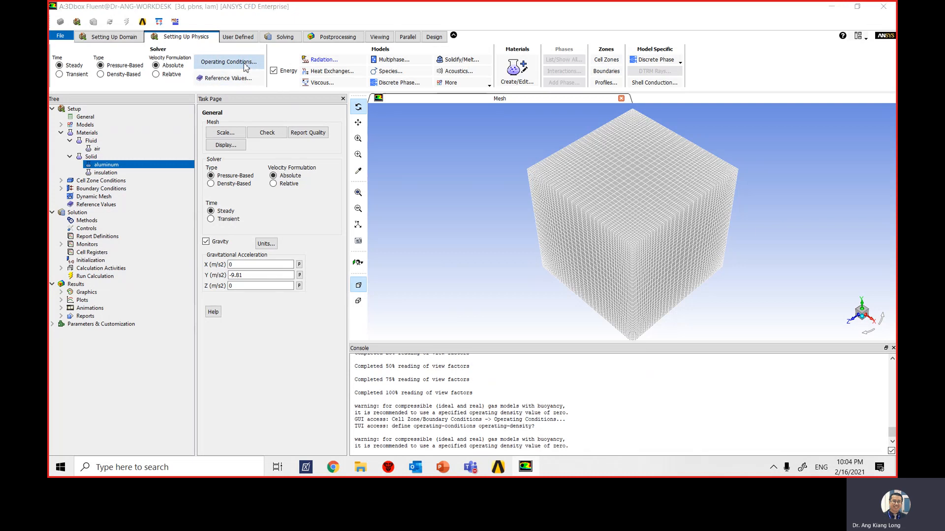
drag(316, 227, 397, 119)
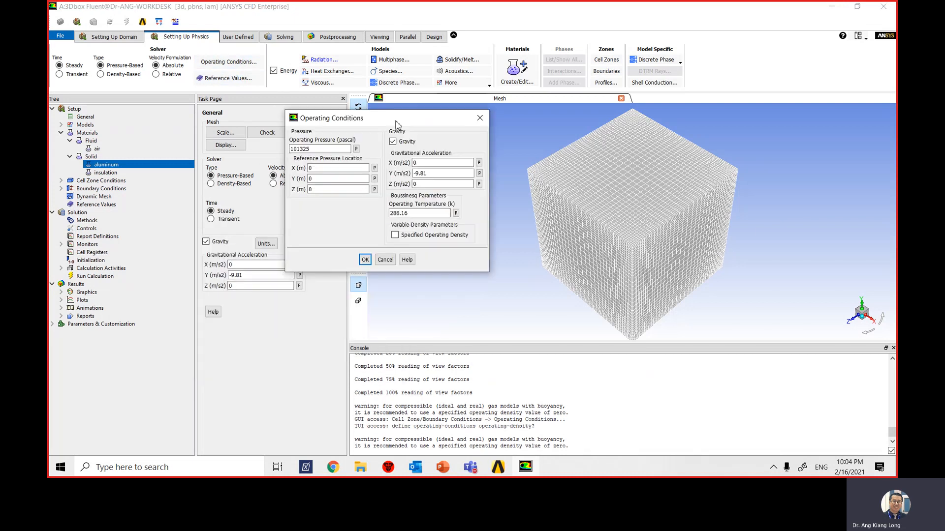
click(395, 235)
drag(406, 256, 388, 256)
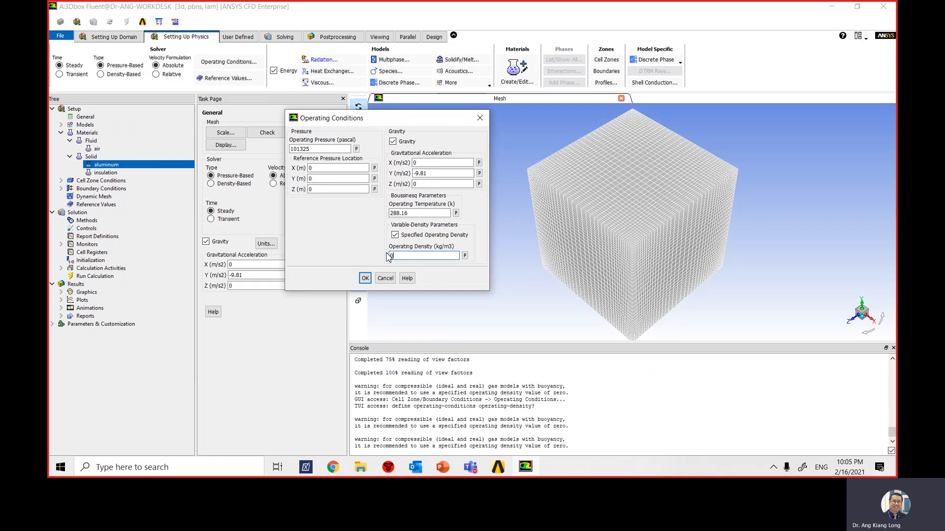
click(365, 279)
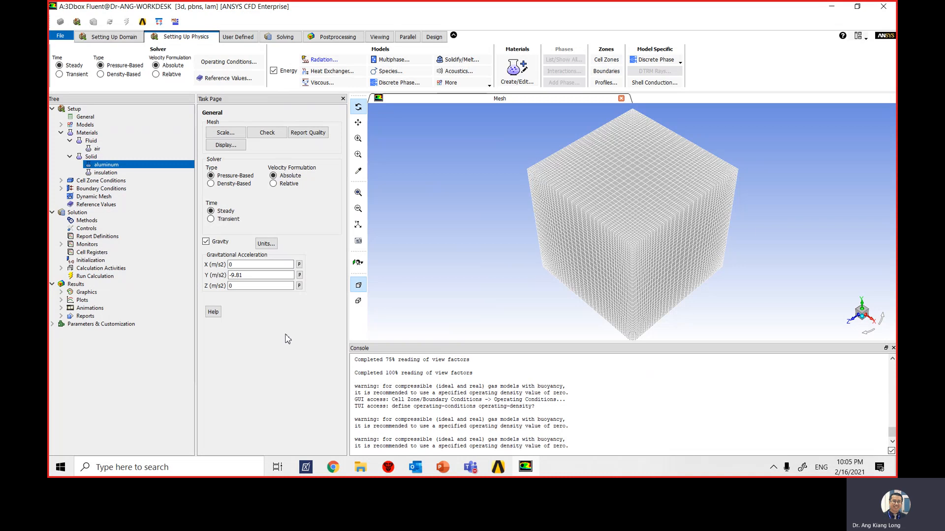
- Open the thermal conditions of the w-high-x wall boundary and assign insulation as its material
click(60, 133)
click(61, 149)
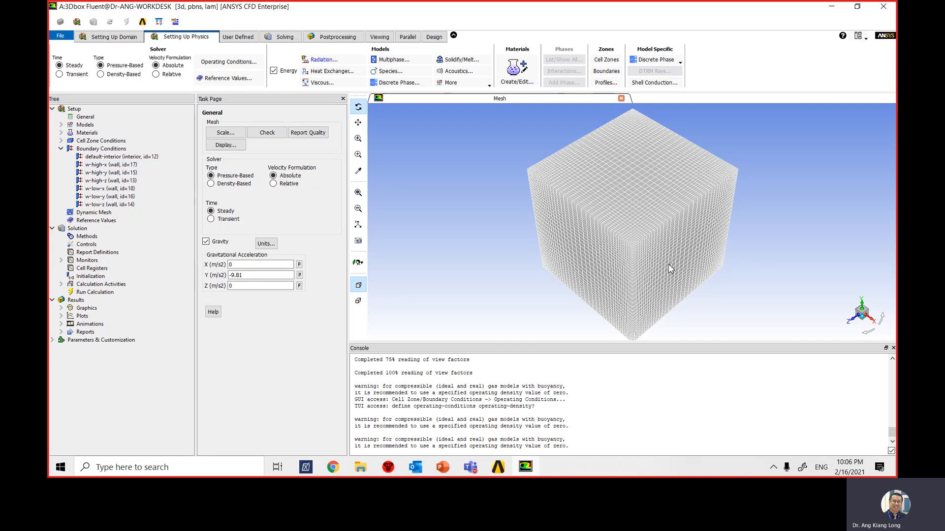
right_click(124, 166)
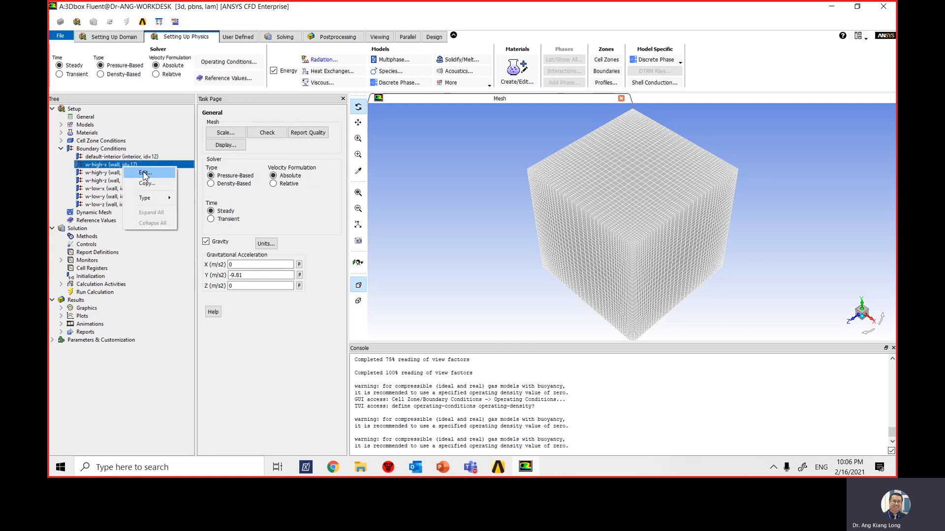
click(144, 175)
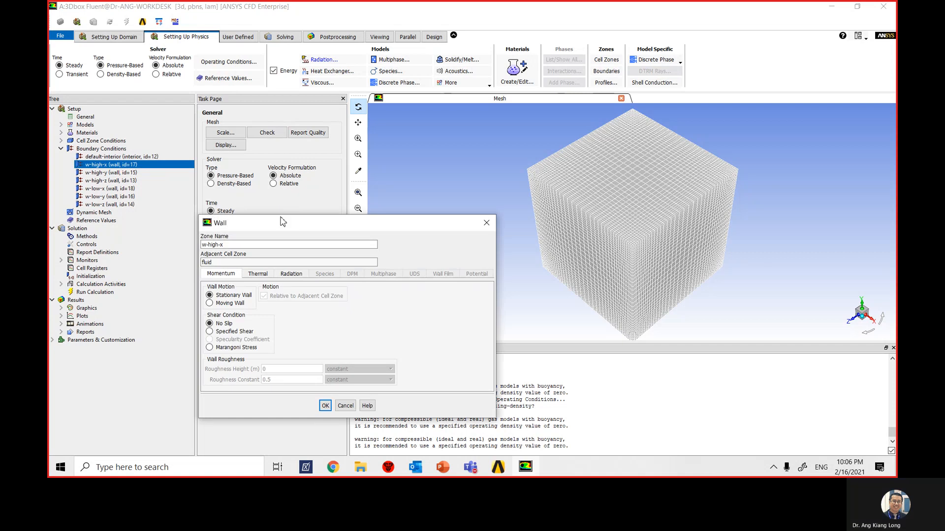
drag(395, 166, 407, 124)
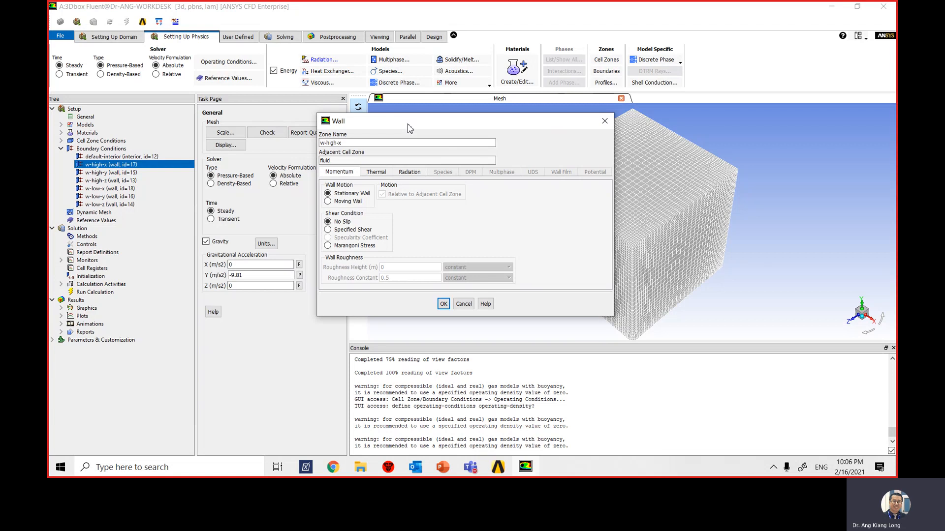
click(379, 176)
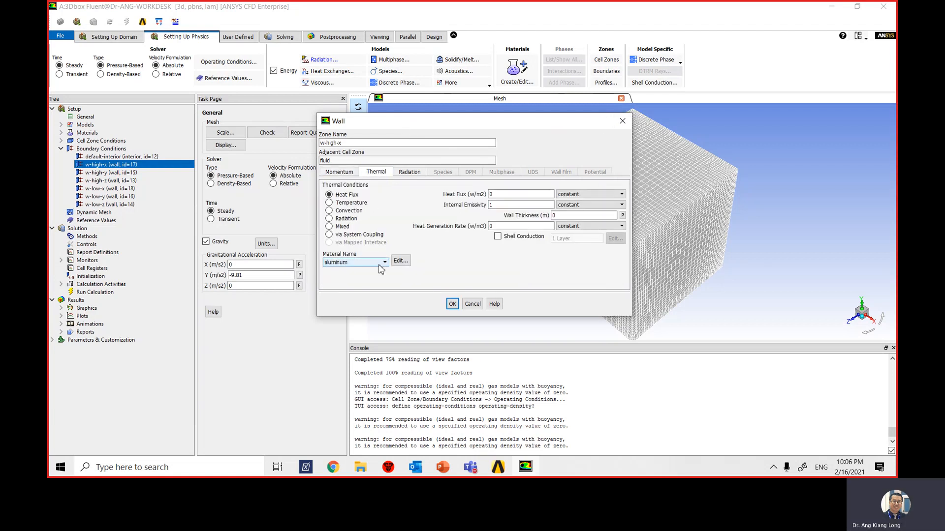
drag(485, 121, 388, 116)
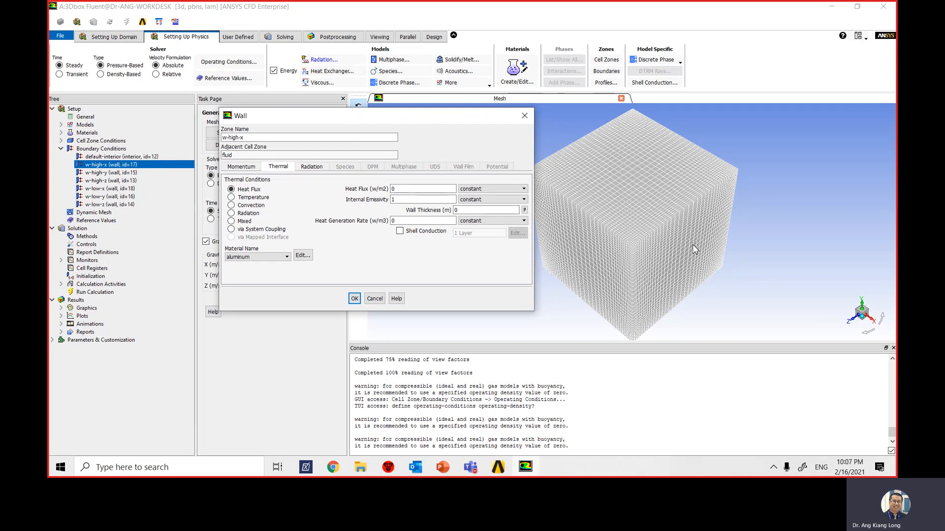
drag(431, 117, 470, 114)
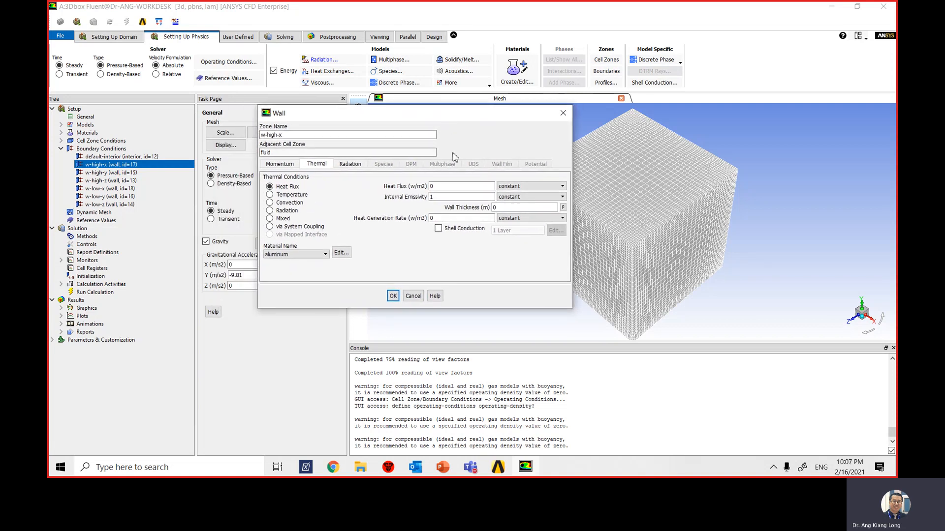
click(307, 256)
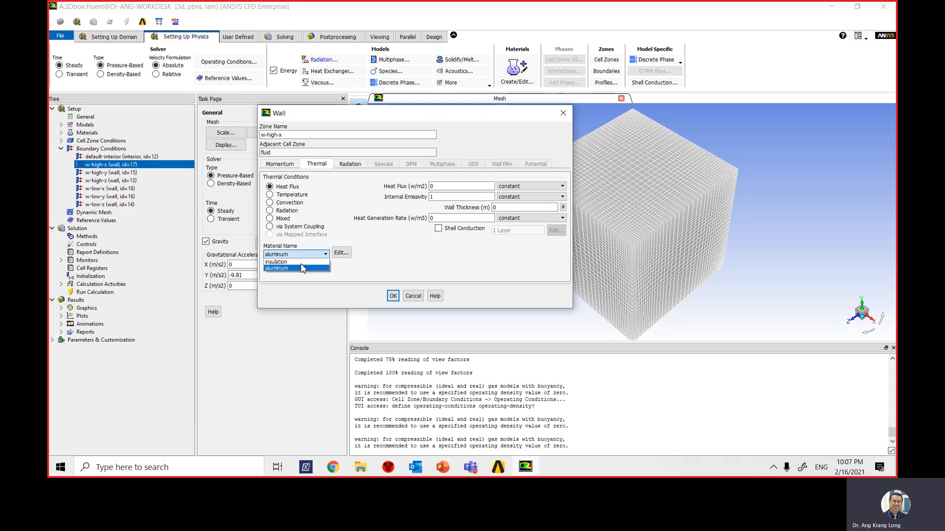
click(302, 266)
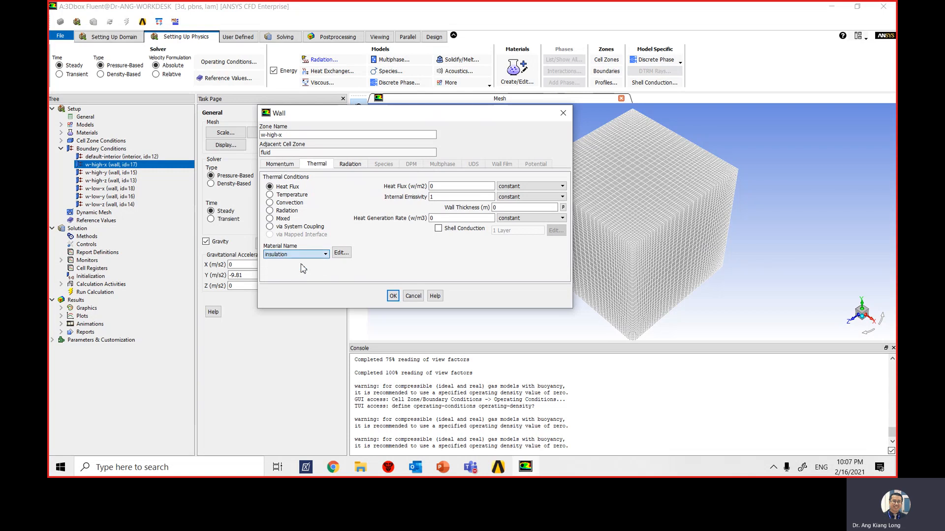
- Use a Mixed thermal condition on w-high-x with heat transfer coefficient 5 W/m2-K, free stream temperature 293.15 K, and external emissivity 0.75
click(270, 219)
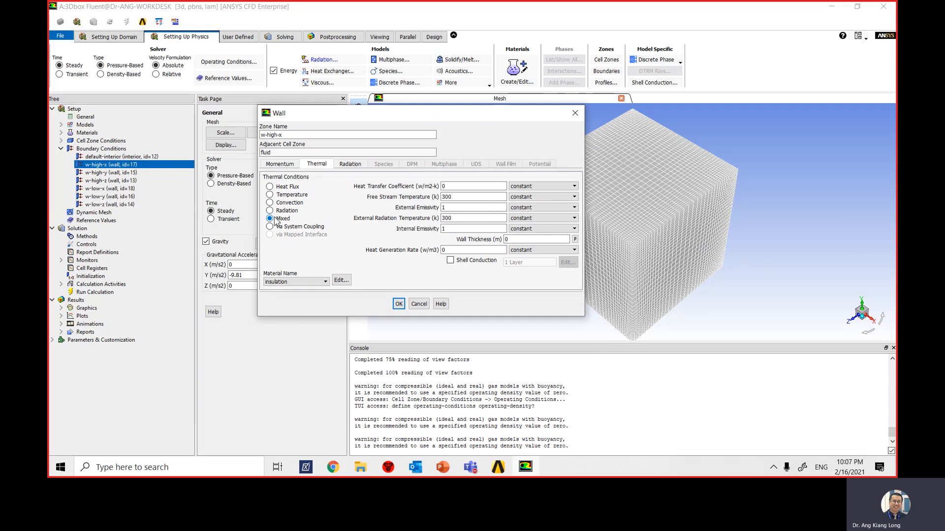
double_click(457, 187)
key(Tab)
key(Tab)
- Set w-high-x's external radiation temperature to 293.15 K, adjust its internal emissivity and wall thickness, and apply the wall conditions
key(Tab)
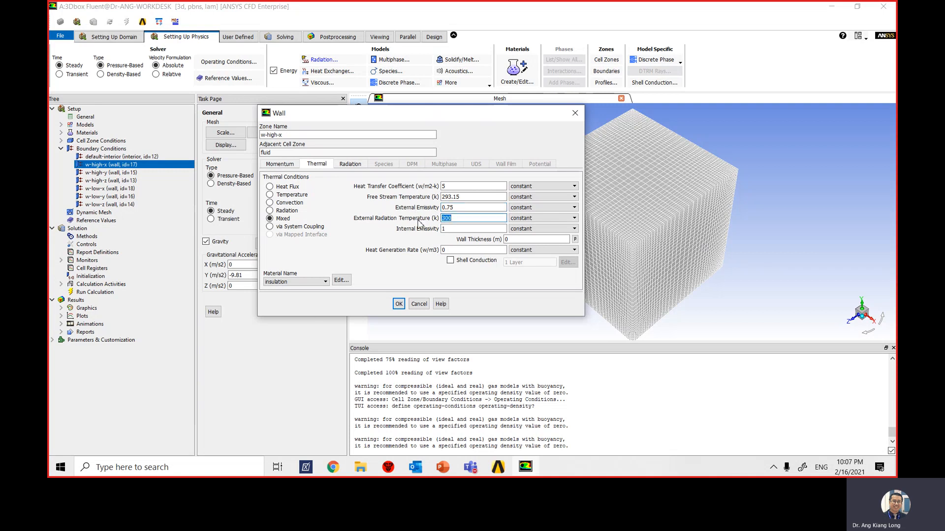
text(293.15)
key(Tab)
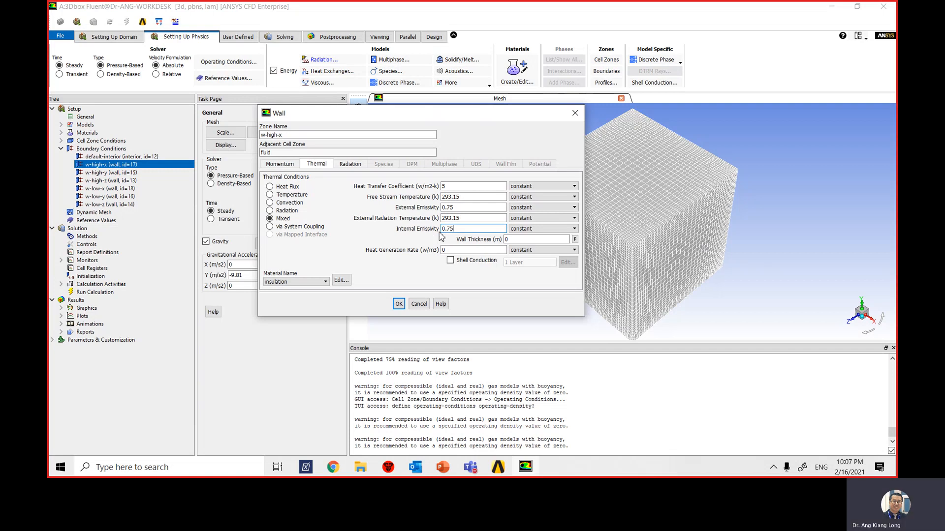
key(BackSpace)
key(BackSpace)
double_click(514, 239)
click(399, 304)
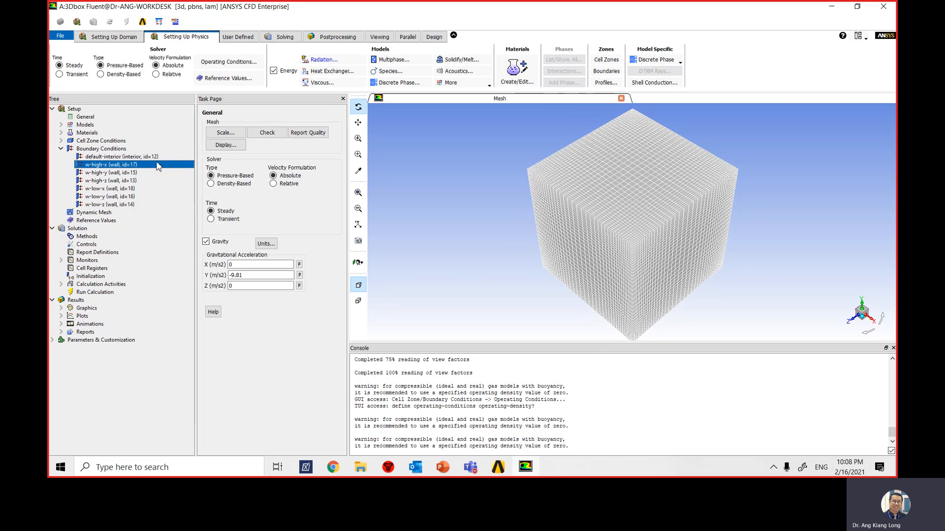
- Copy the w-high-x boundary conditions to the w-high-z and w-low-z walls
right_click(123, 169)
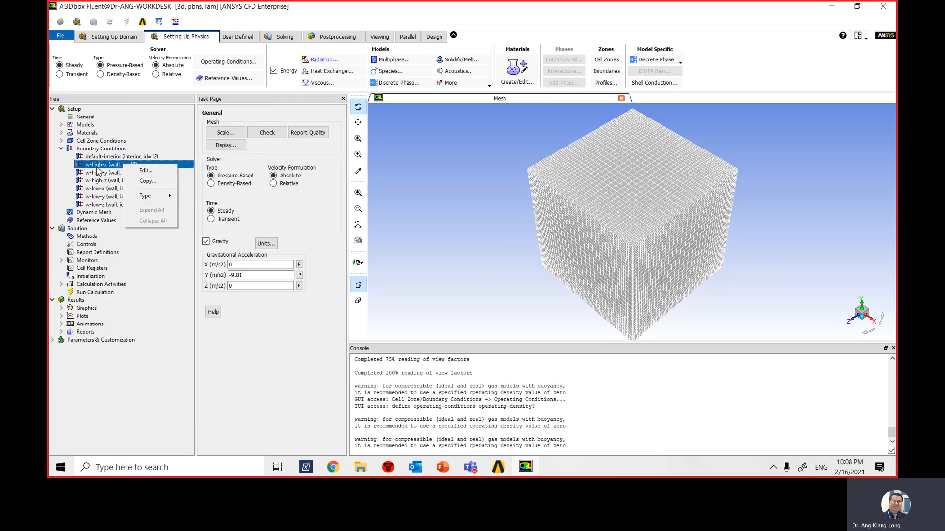
click(148, 181)
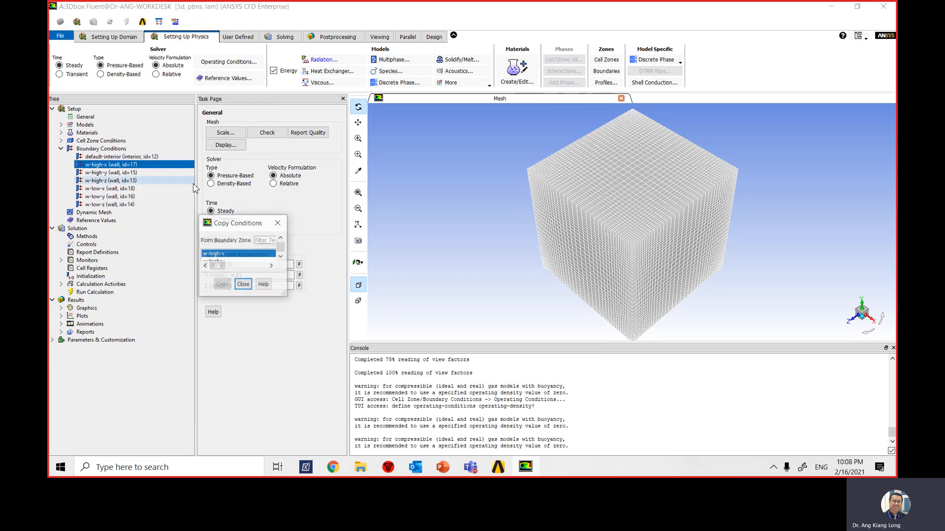
drag(287, 219, 367, 143)
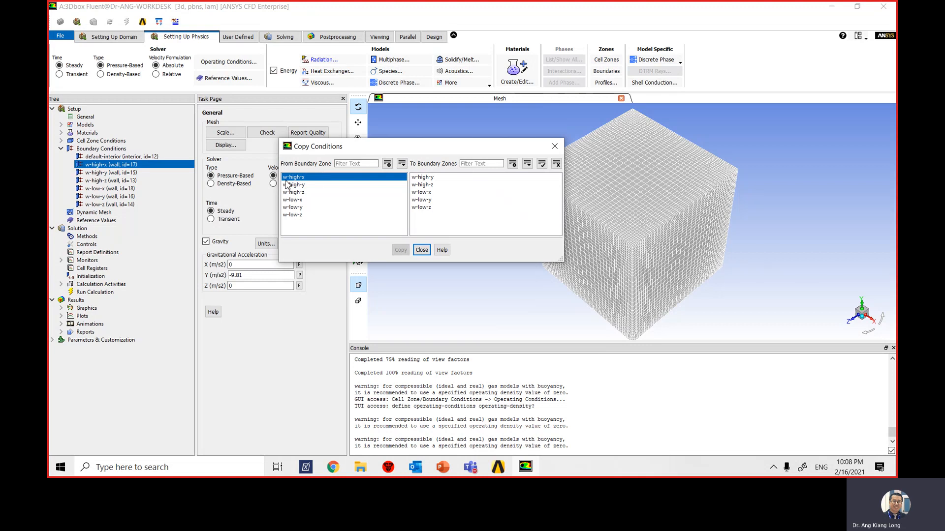
click(435, 186)
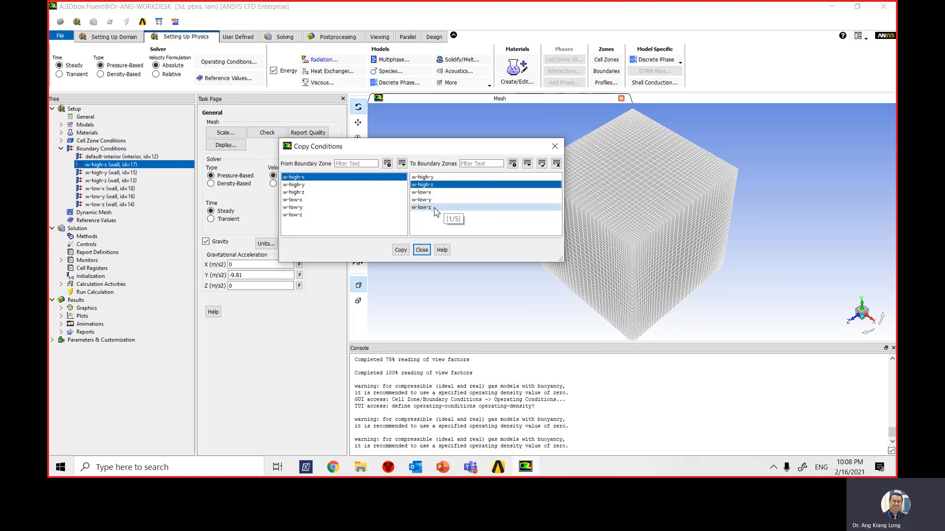
click(435, 209)
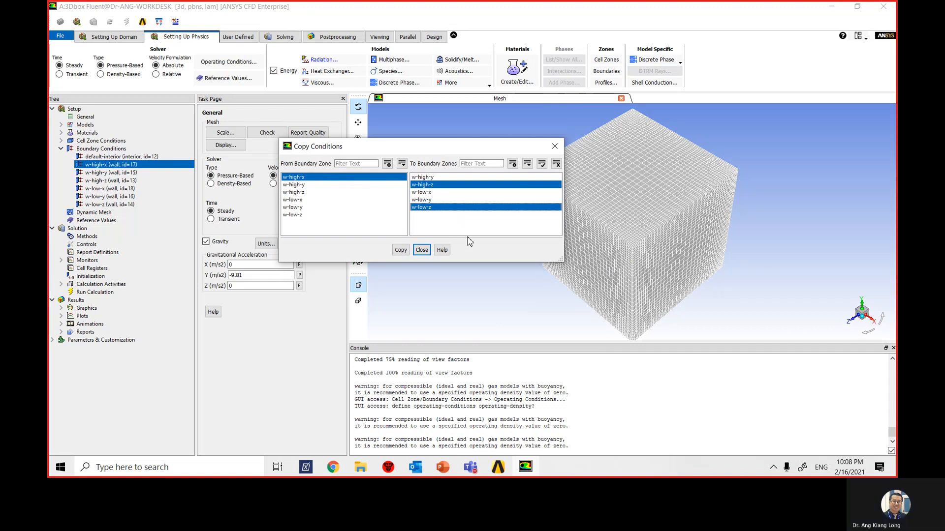
click(401, 250)
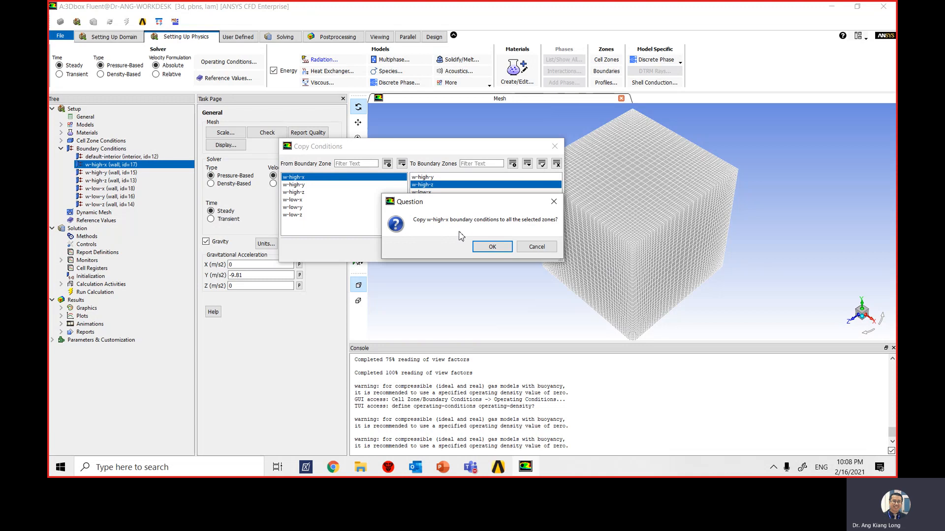
click(492, 248)
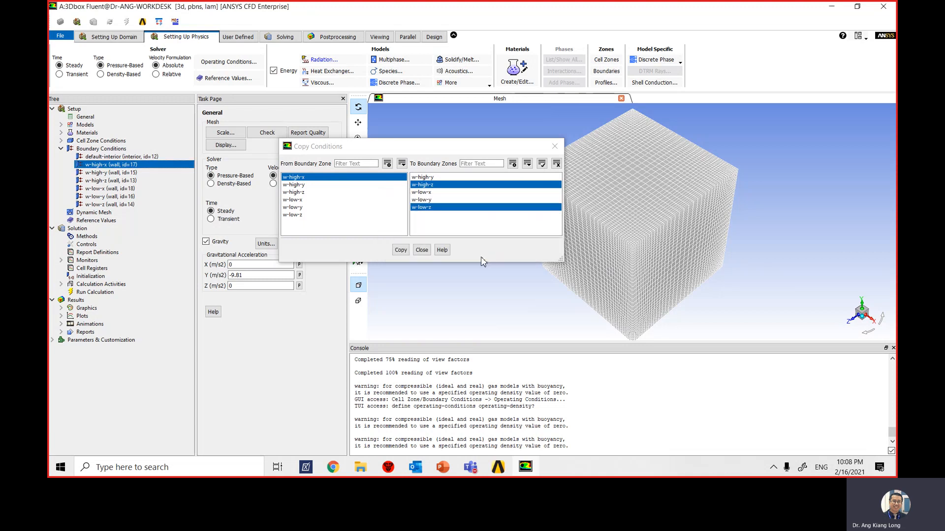
click(422, 249)
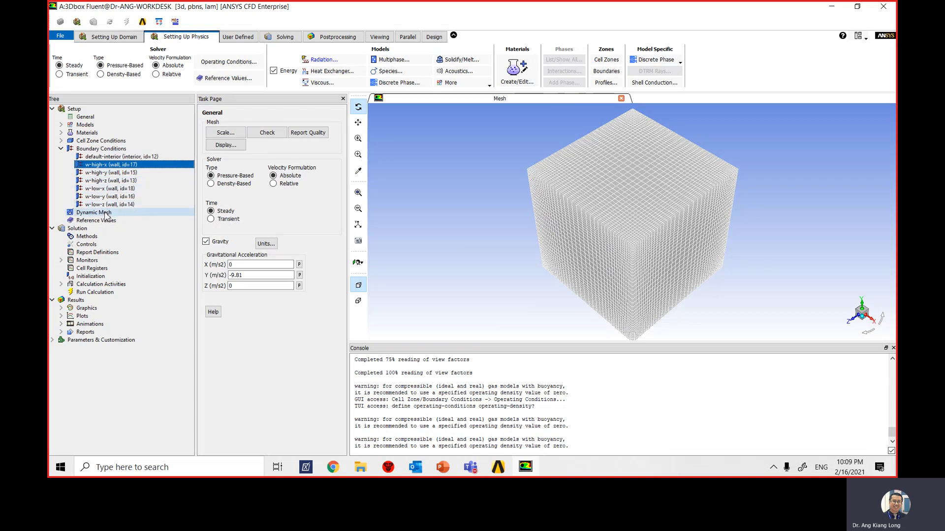
- Give the w-low-x wall a fixed Temperature thermal condition of 473.15 K with an internal emissivity of 0.95
click(121, 190)
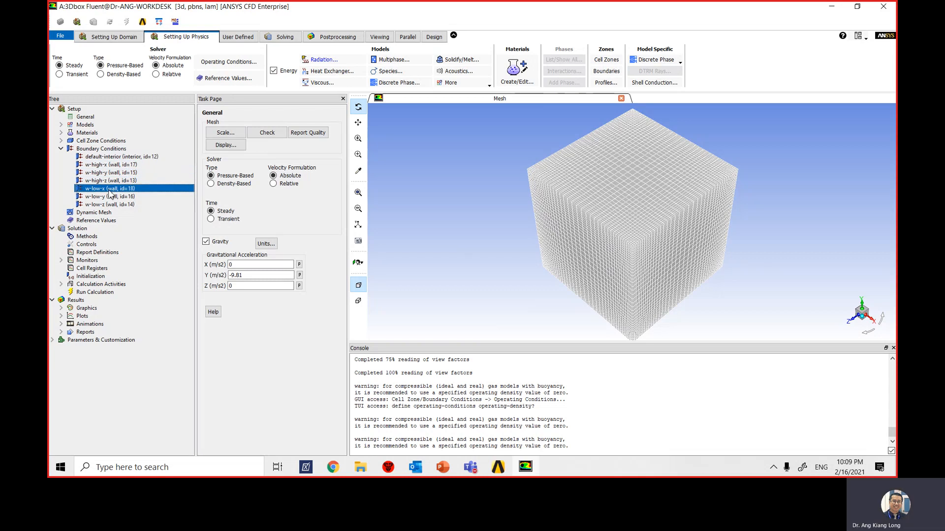
right_click(104, 193)
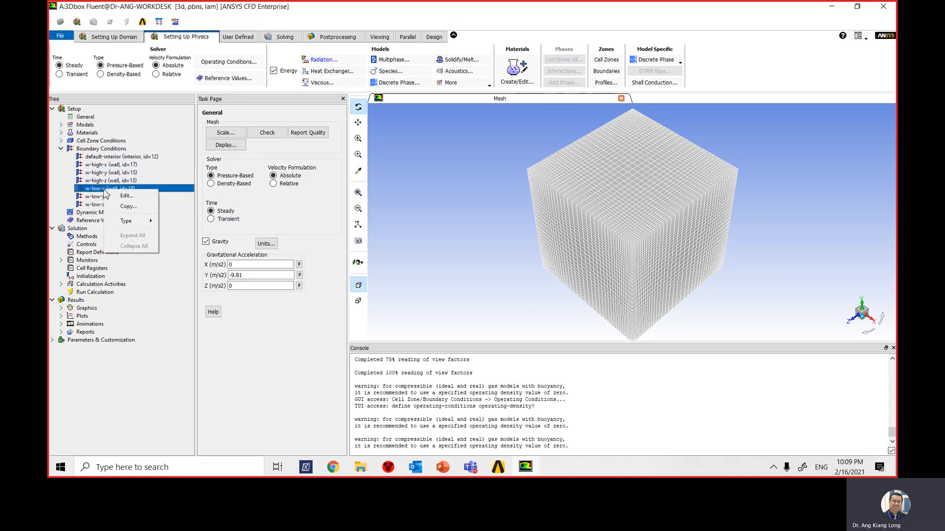
click(126, 195)
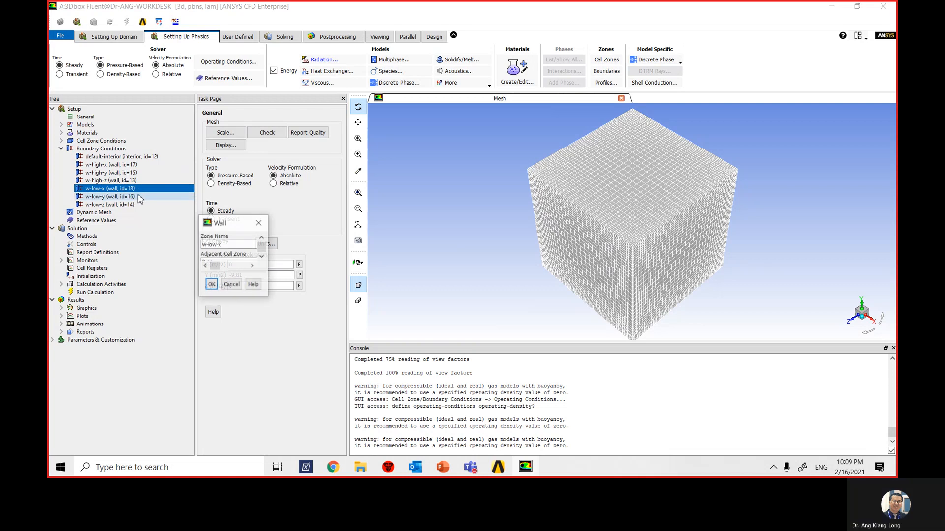
drag(279, 222, 332, 173)
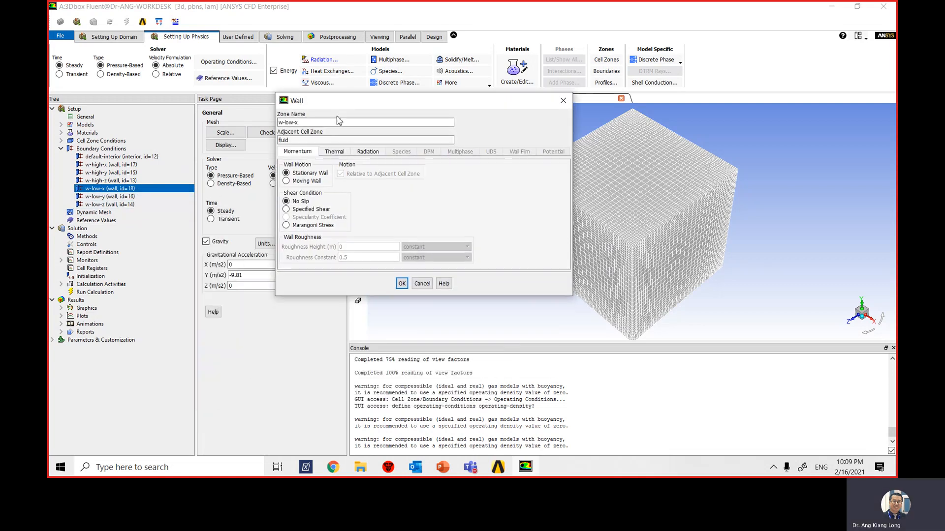
click(333, 152)
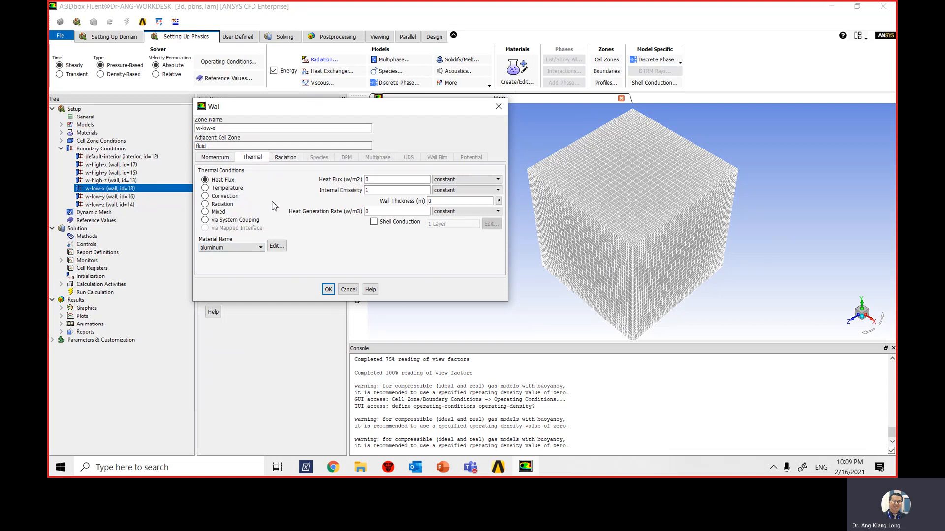
click(206, 188)
drag(384, 180, 363, 180)
text(473.15)
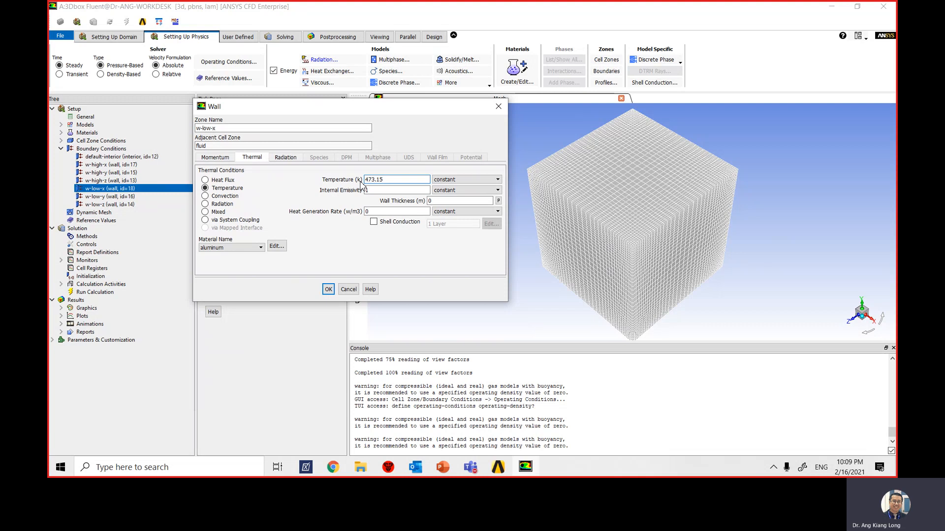
key(Tab)
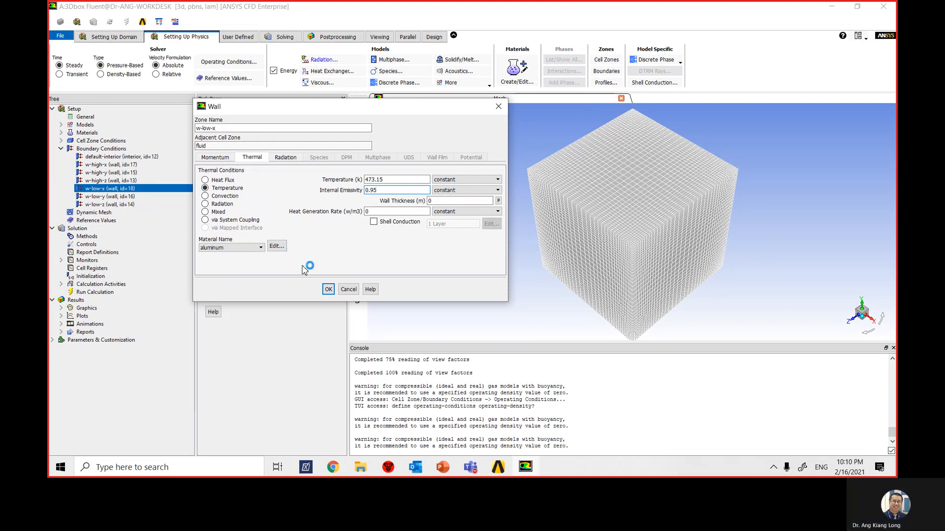
click(329, 290)
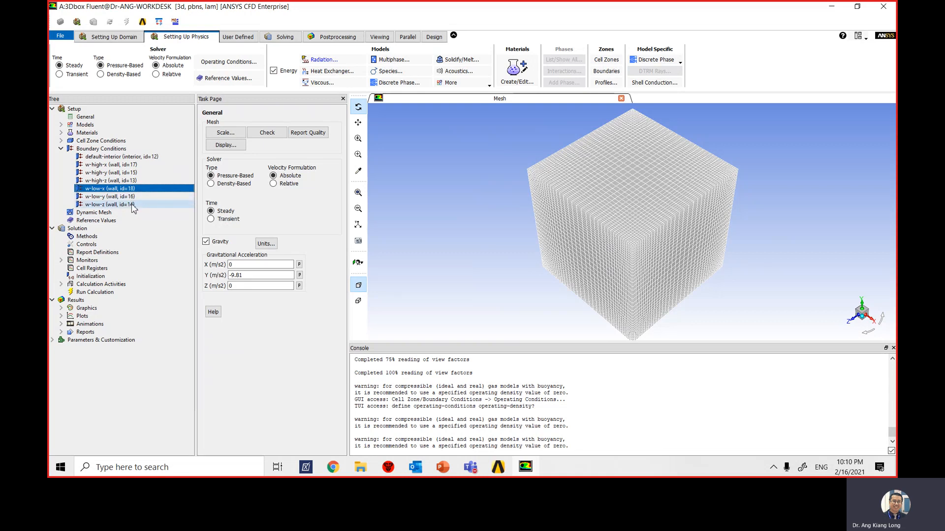
- Open the thermal conditions of the w-high-y wall boundary and assign insulation as its material
click(135, 173)
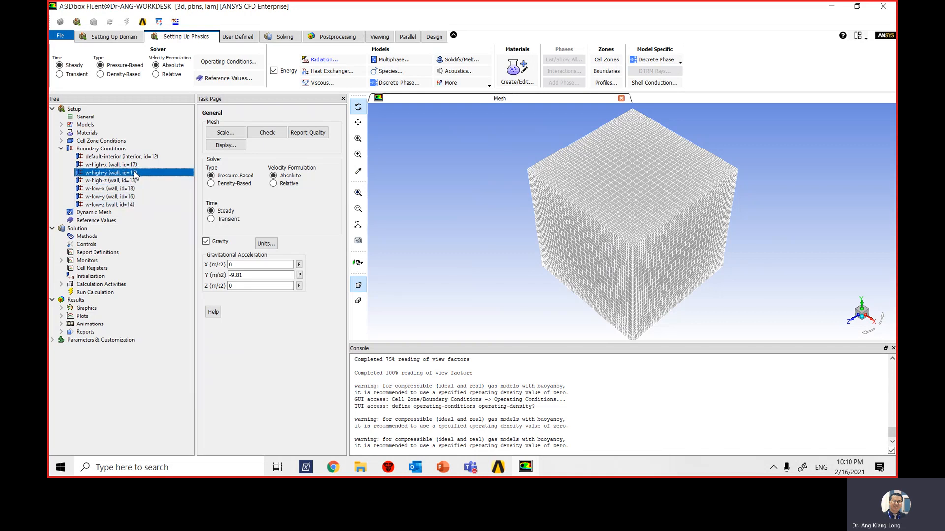
right_click(134, 171)
click(149, 180)
drag(296, 220, 385, 106)
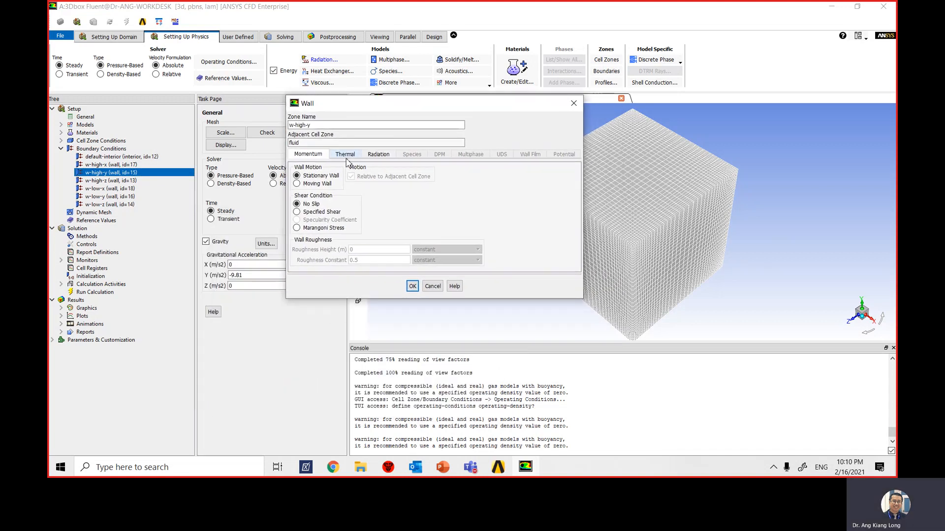
click(345, 154)
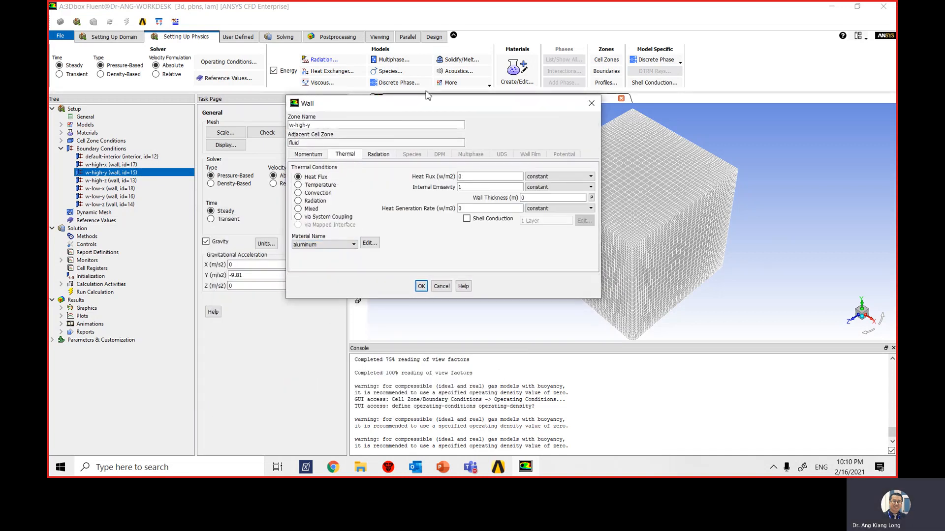
drag(452, 104, 360, 109)
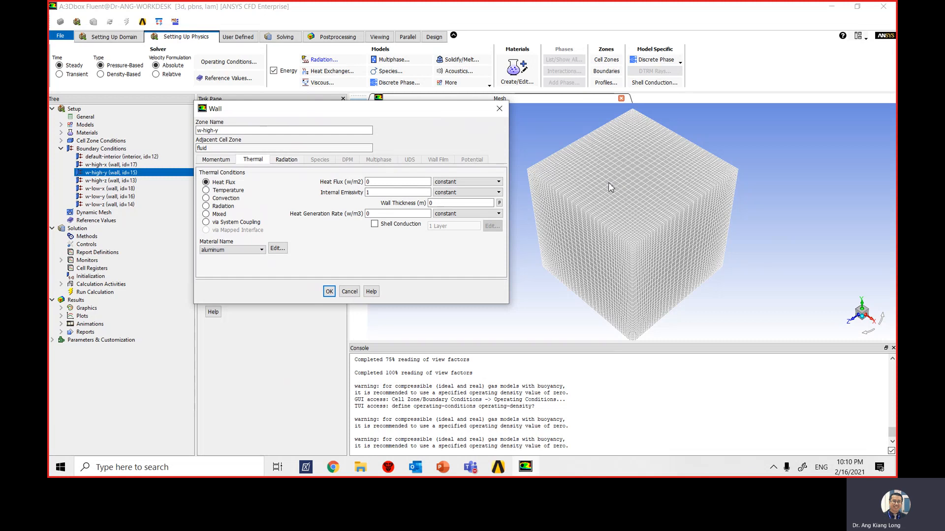
click(248, 250)
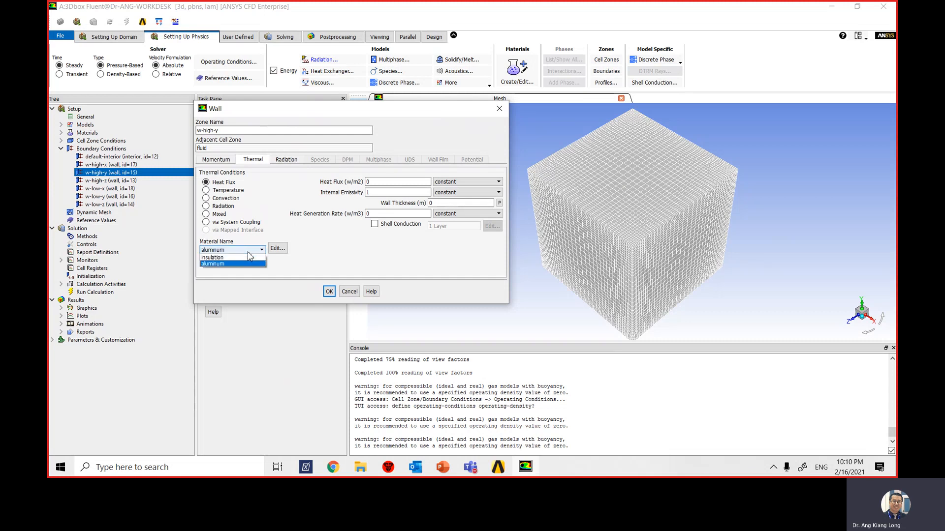
click(245, 257)
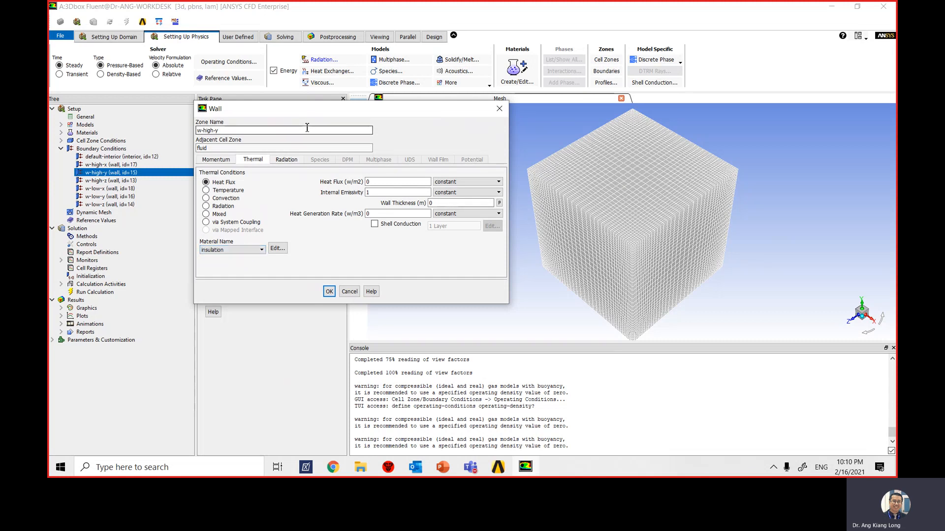
- Use a Mixed thermal condition on w-high-y with heat transfer coefficient 3 W/m2-K, free stream temperature 293.15 K, and external emissivity 0.75
click(206, 214)
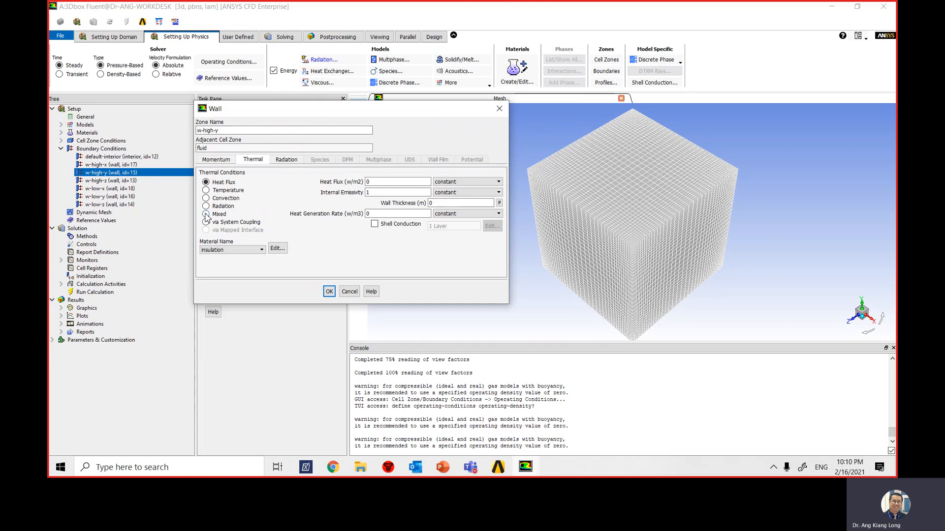
double_click(401, 182)
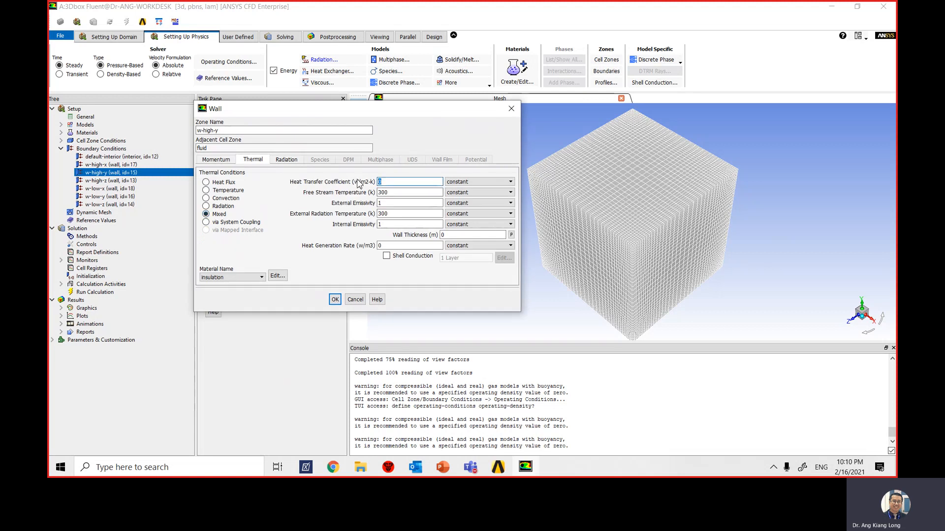
text(3)
key(Tab)
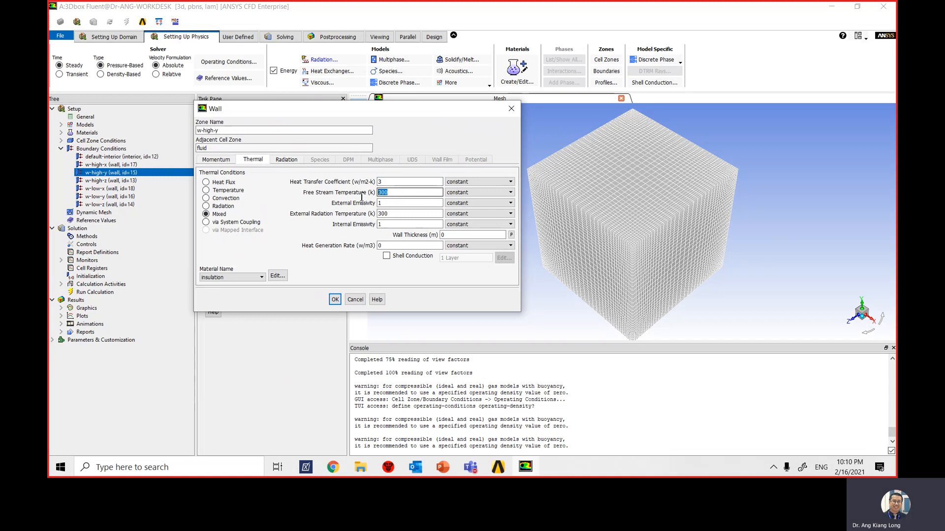
text(293.15)
key(Tab)
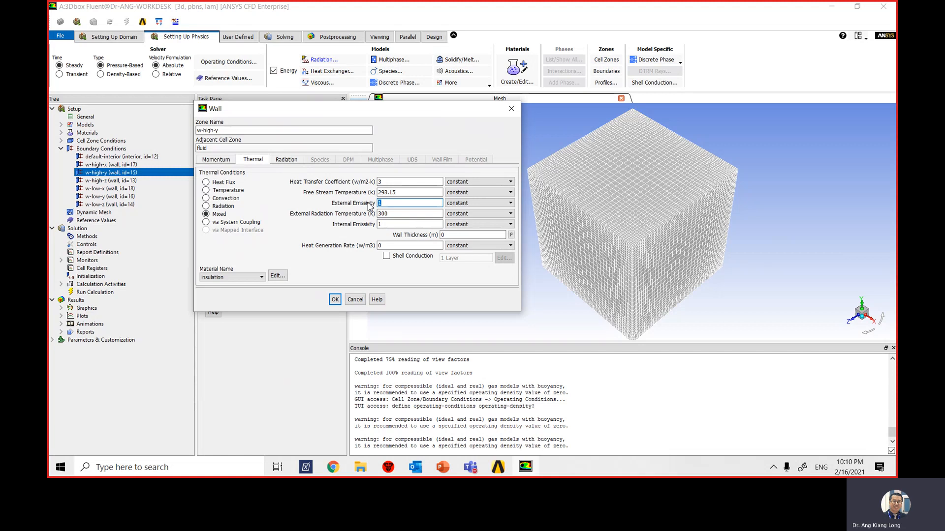
text(0.75)
key(Tab)
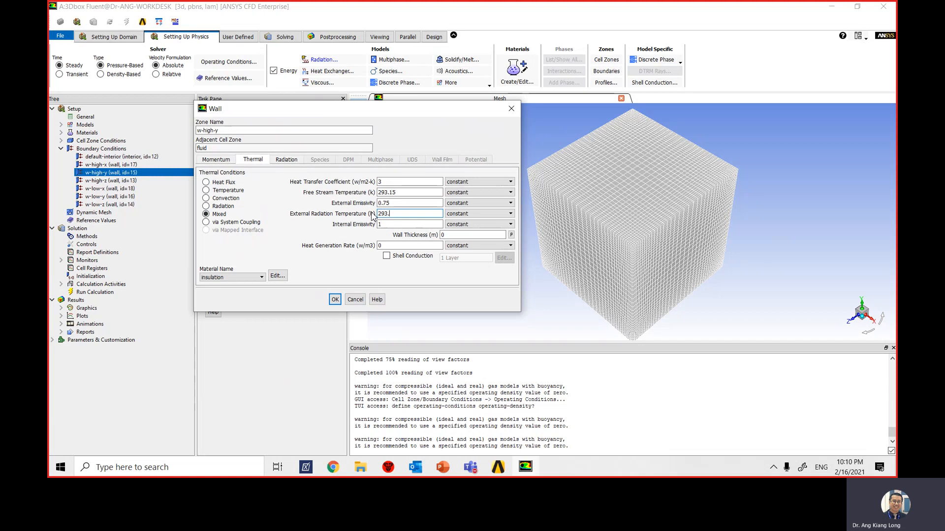
- Set w-high-y's external radiation temperature to 293.15 K, internal emissivity to 0.95, and wall thickness to 0.05 m, and apply the wall conditions
text(293.15)
key(Tab)
text(0.)
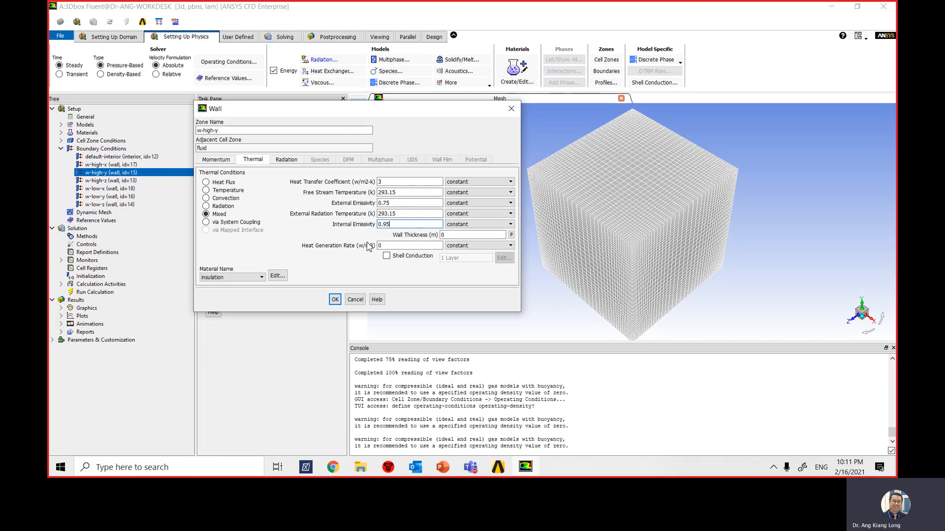
click(455, 237)
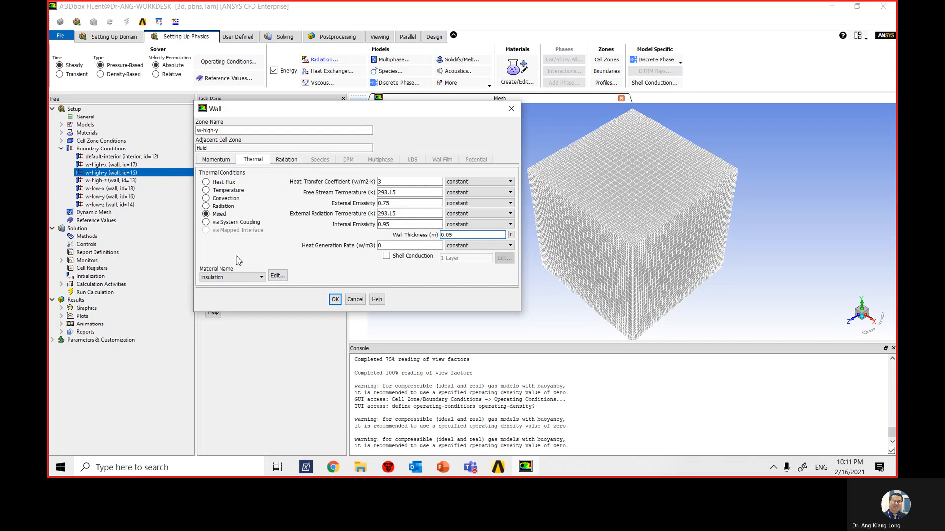
click(335, 300)
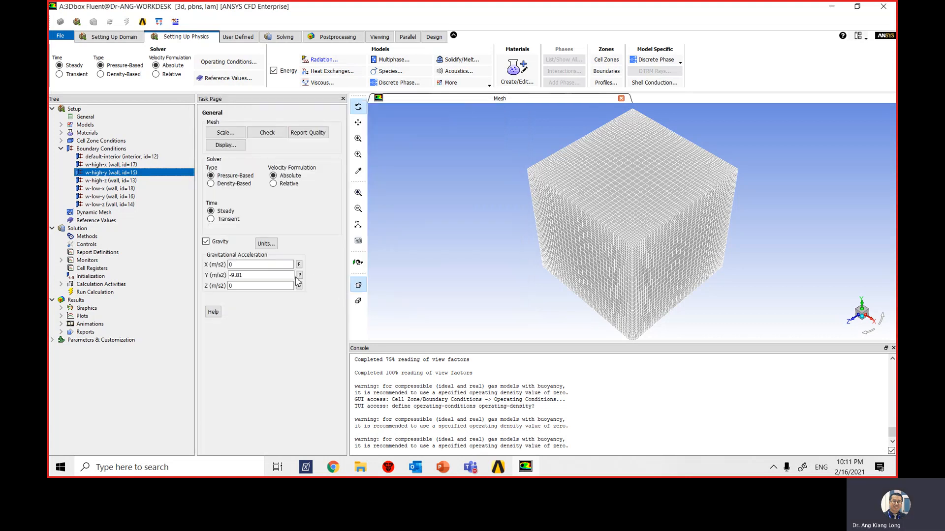
- Copy the w-high-y boundary conditions to the w-low-y wall
right_click(128, 174)
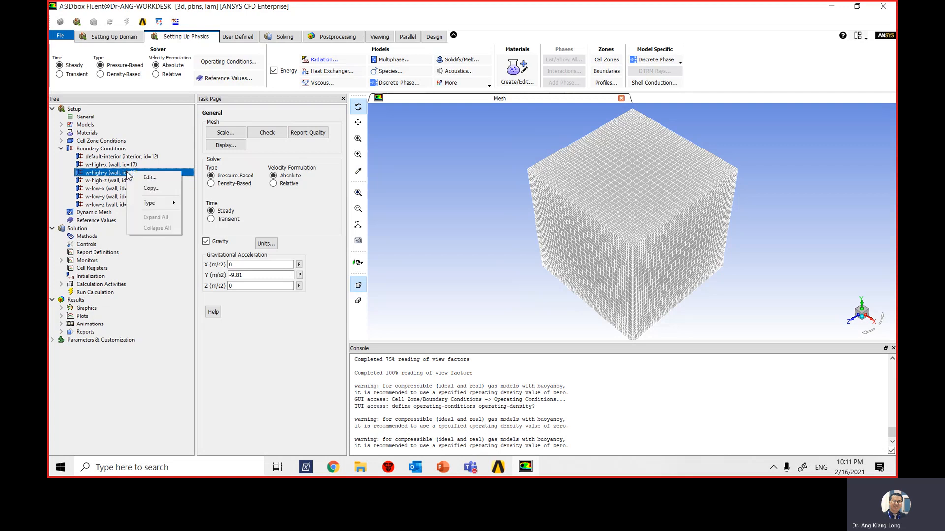
click(151, 189)
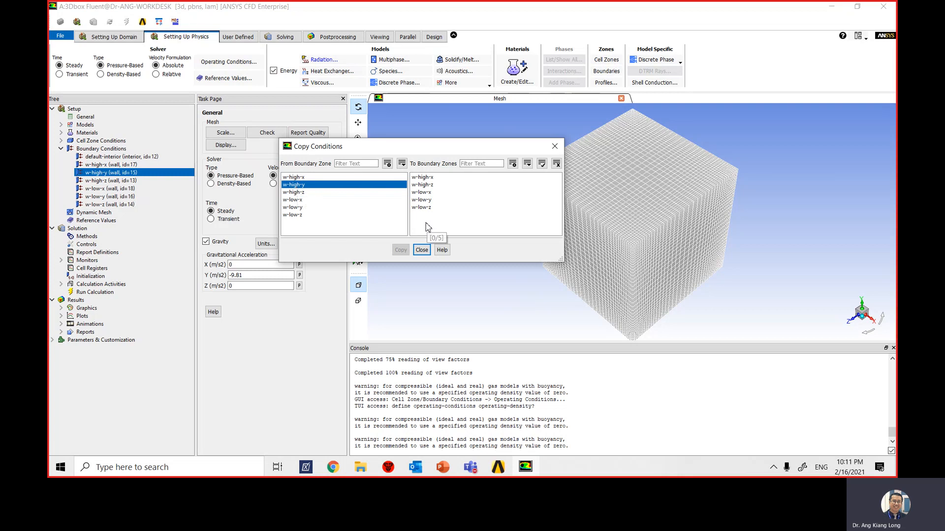
click(433, 200)
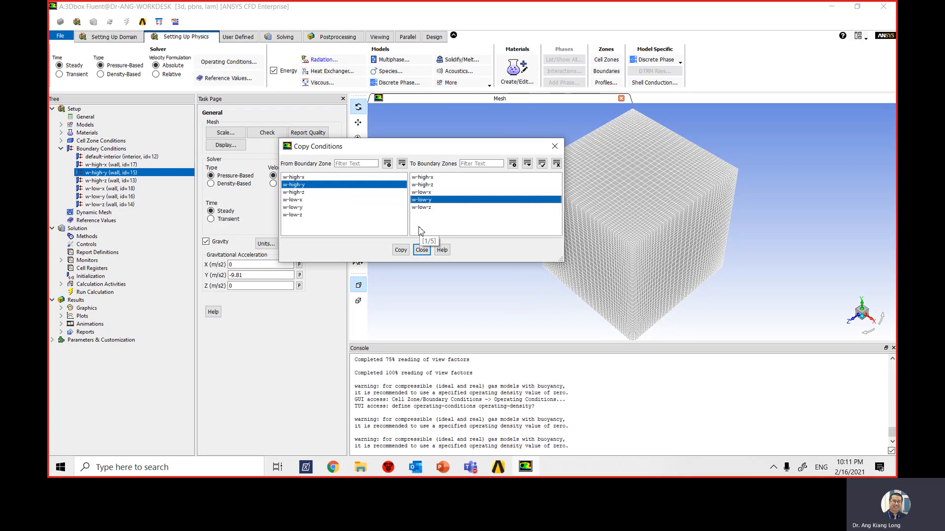
click(400, 250)
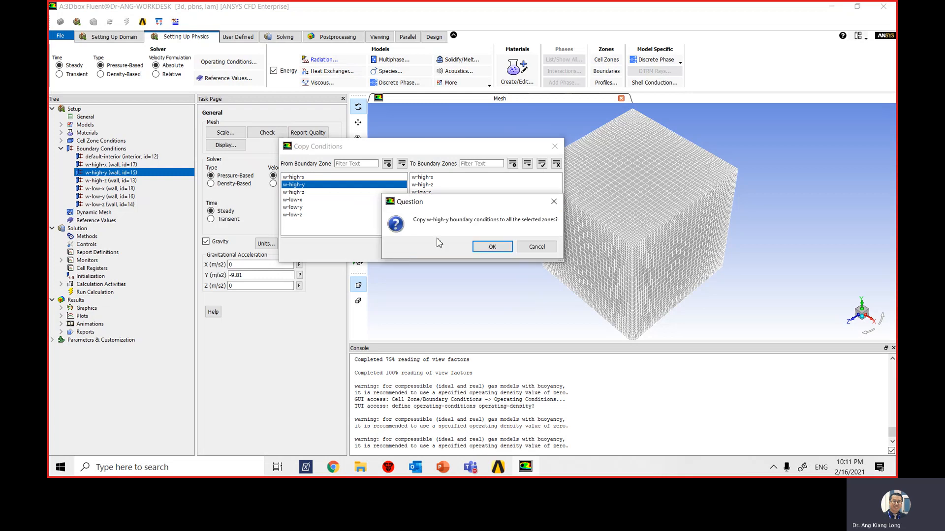
click(491, 248)
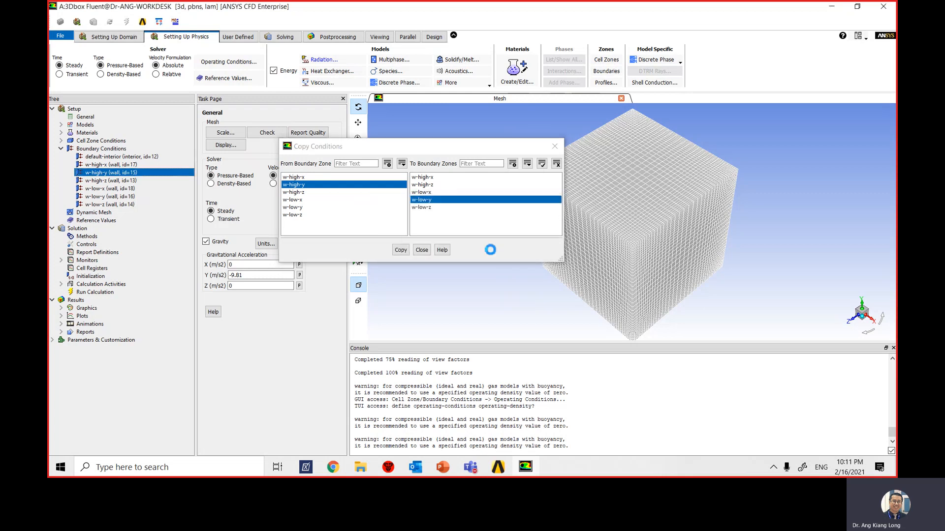
click(424, 250)
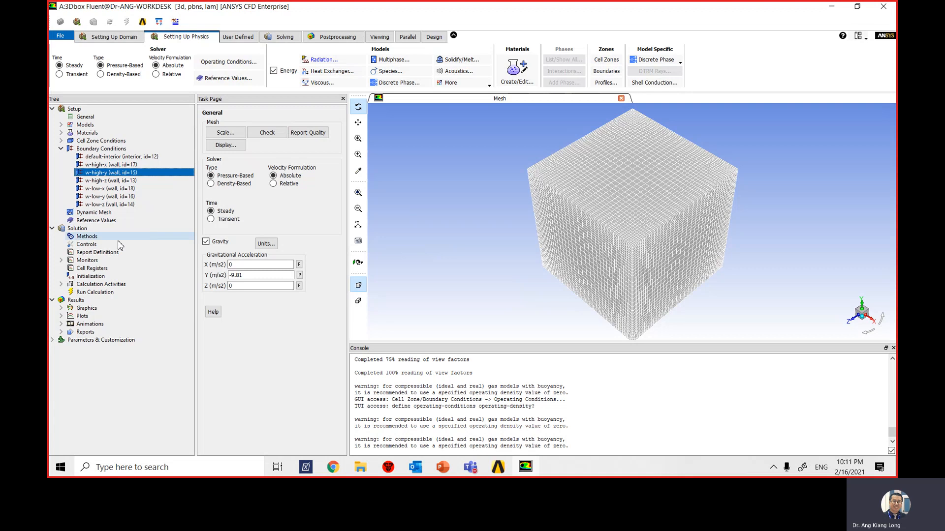
- Check the copied thermal conditions and wall material of the w-low-y boundary
click(120, 197)
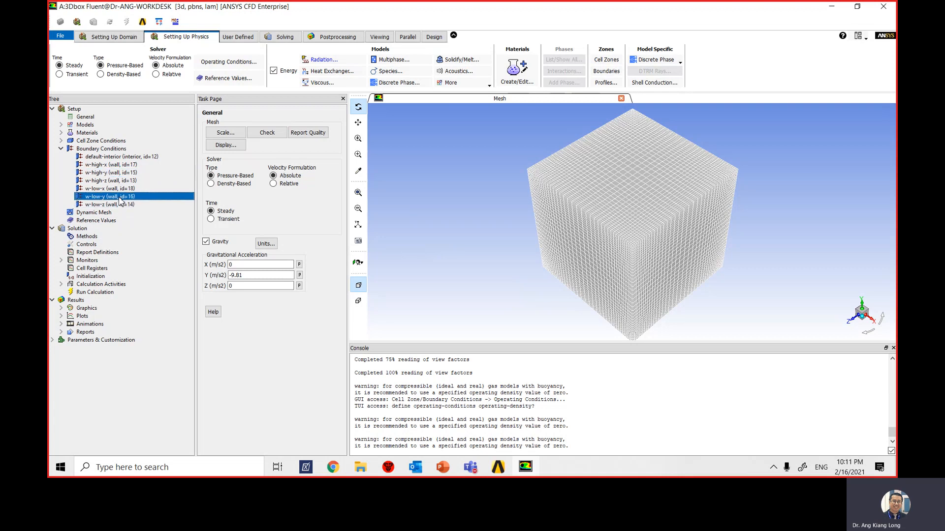
right_click(122, 200)
click(137, 204)
drag(304, 225, 380, 110)
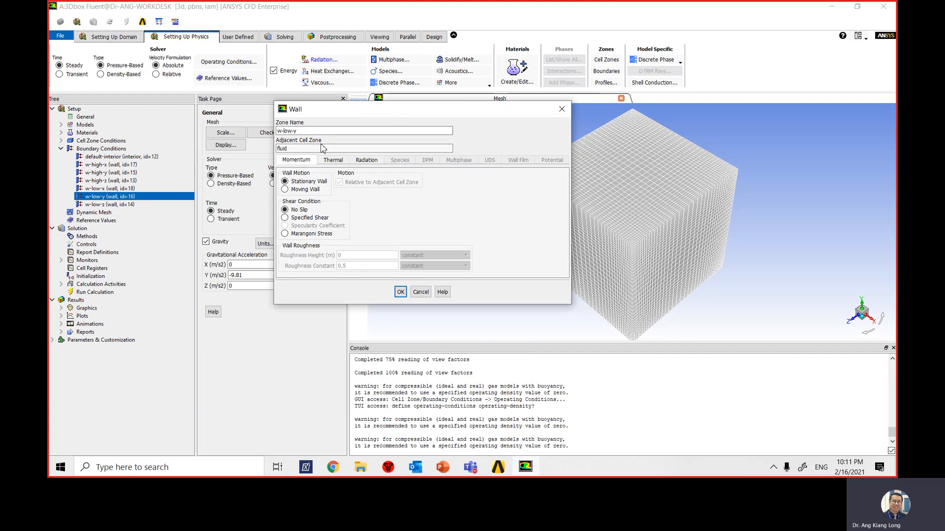
click(333, 160)
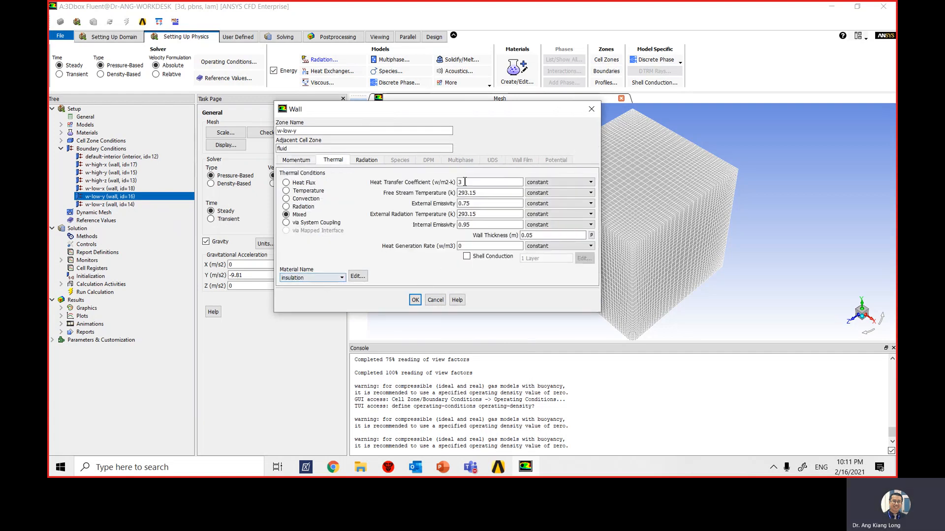
click(415, 300)
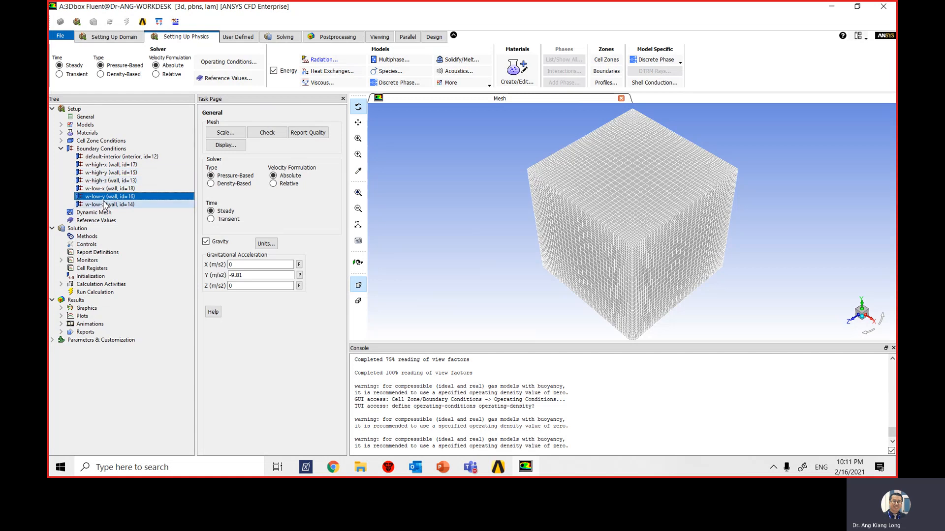
- Set the pressure-velocity coupling scheme of the solution methods to Coupled
click(61, 149)
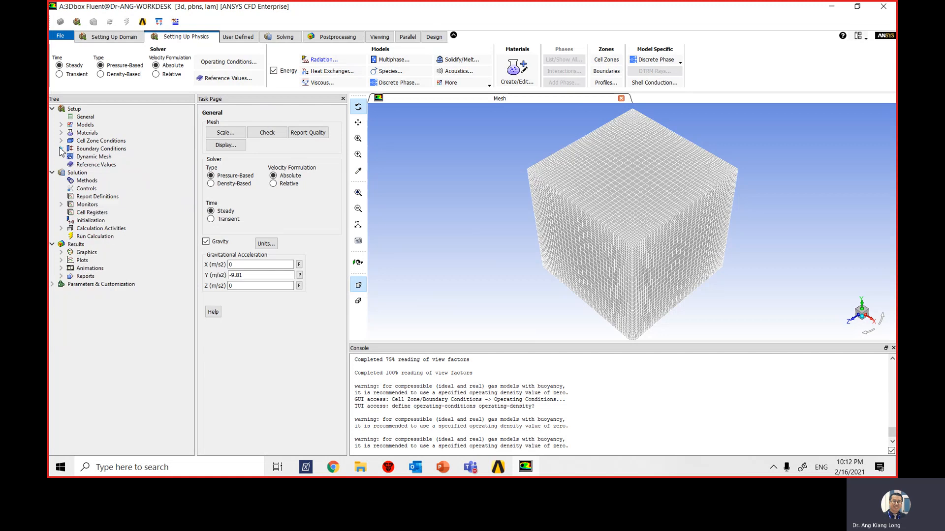
click(76, 181)
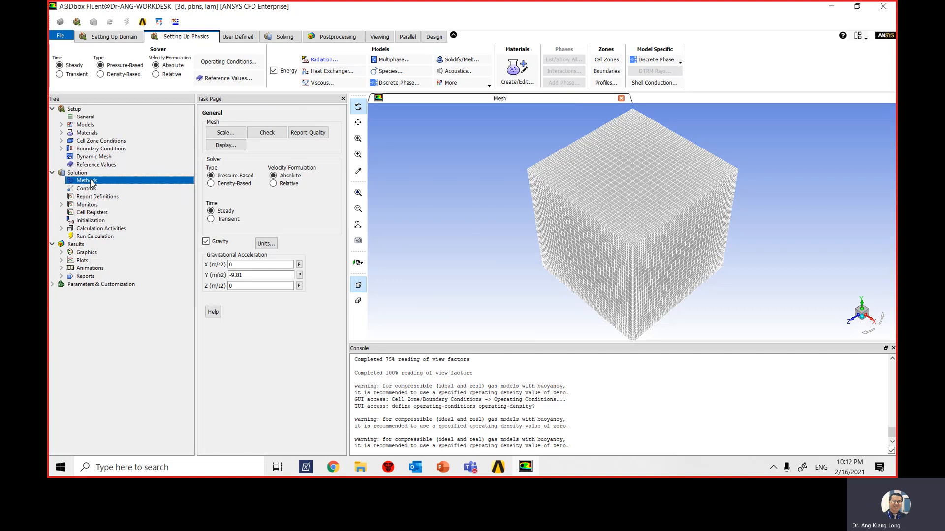
click(229, 140)
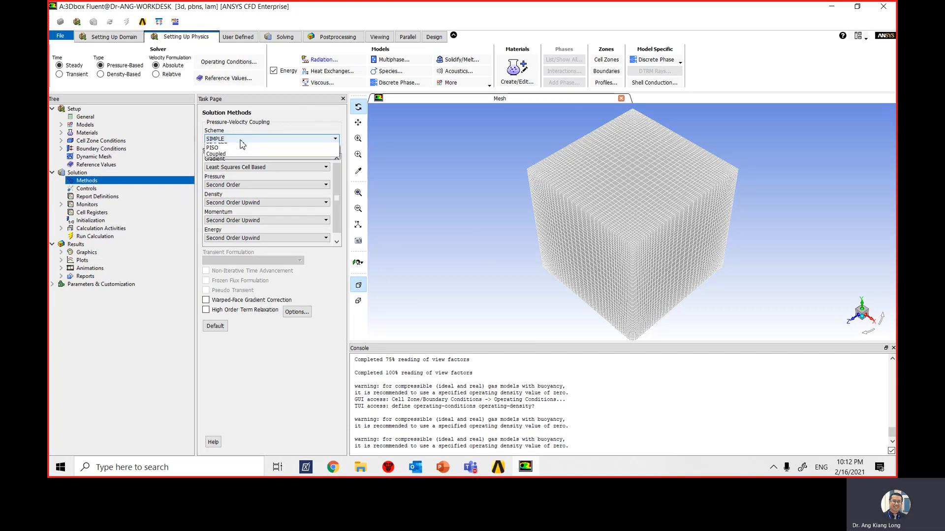
click(241, 166)
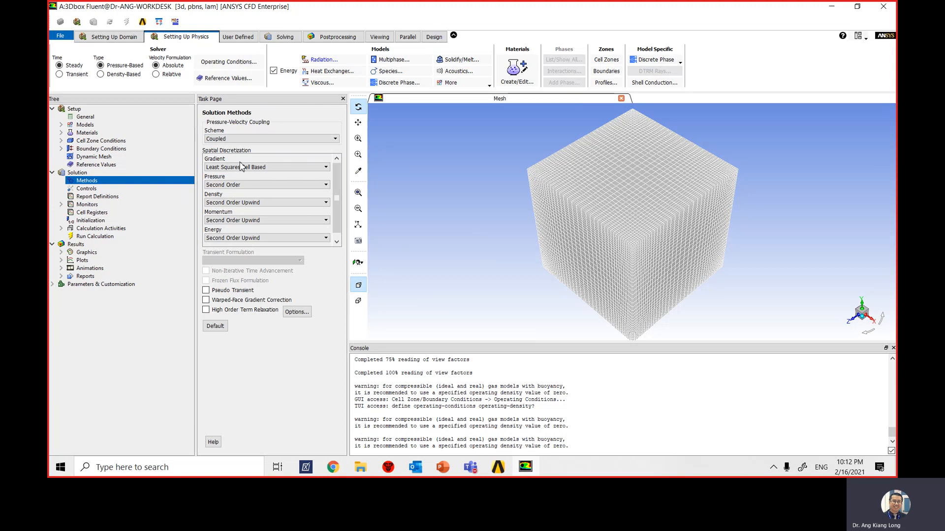
- Set the pressure spatial discretization to Body Force Weighted and enable Pseudo Transient
click(246, 185)
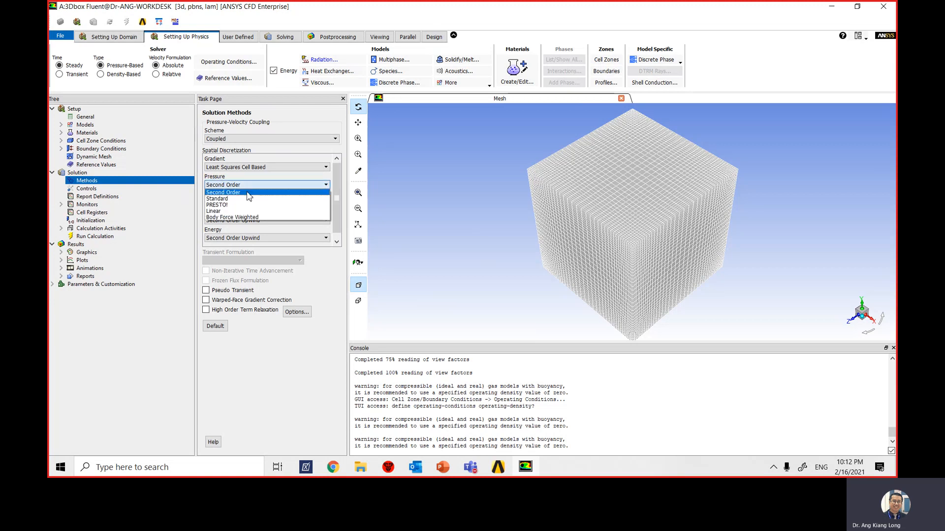
click(248, 218)
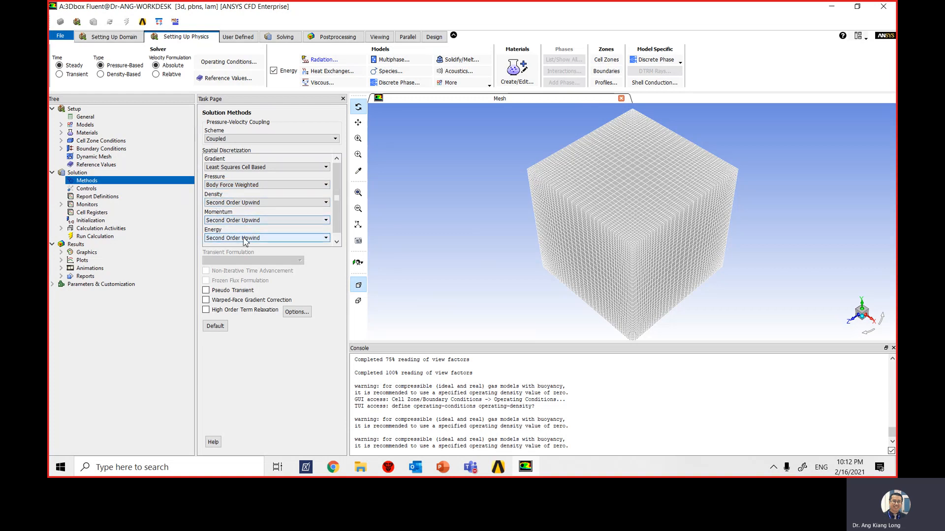
scroll(343, 229, down, 1)
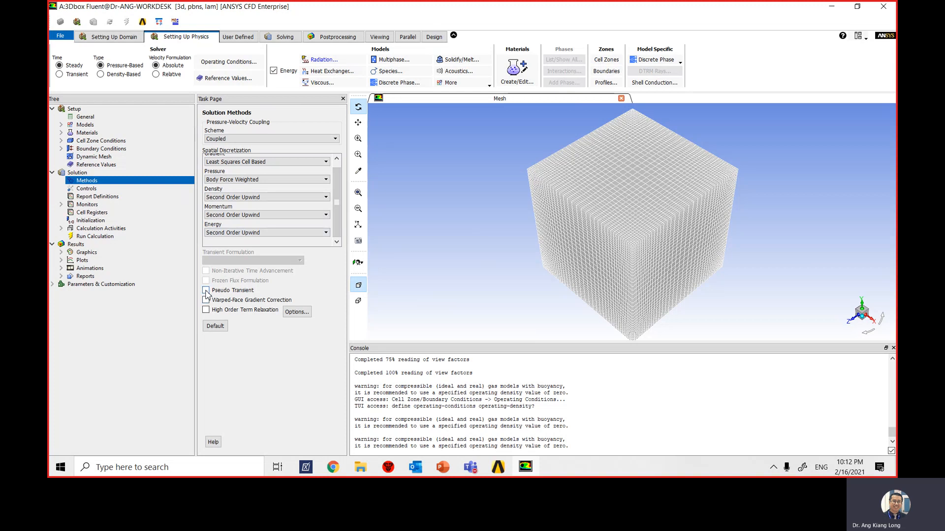
click(206, 290)
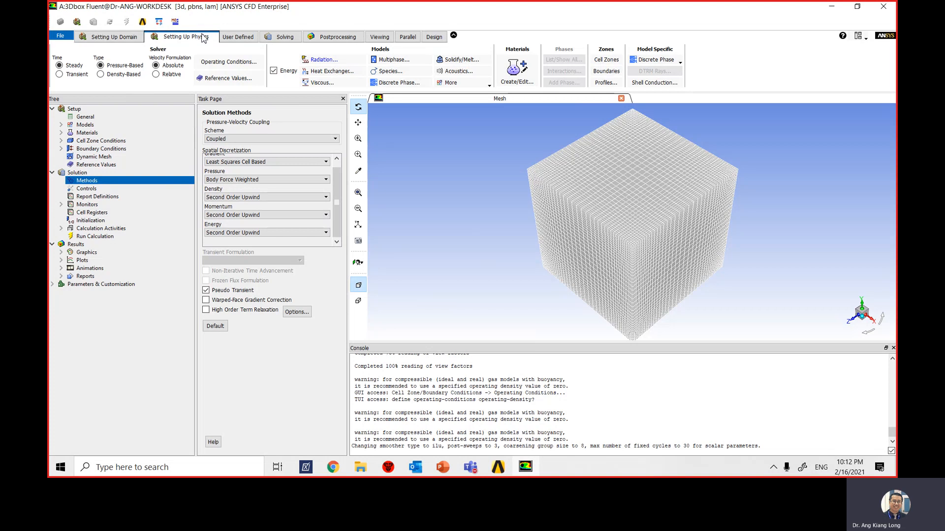
- Set the residual monitors' absolute convergence criteria to 0.0001 for continuity, x-velocity, y-velocity and z-velocity
click(291, 39)
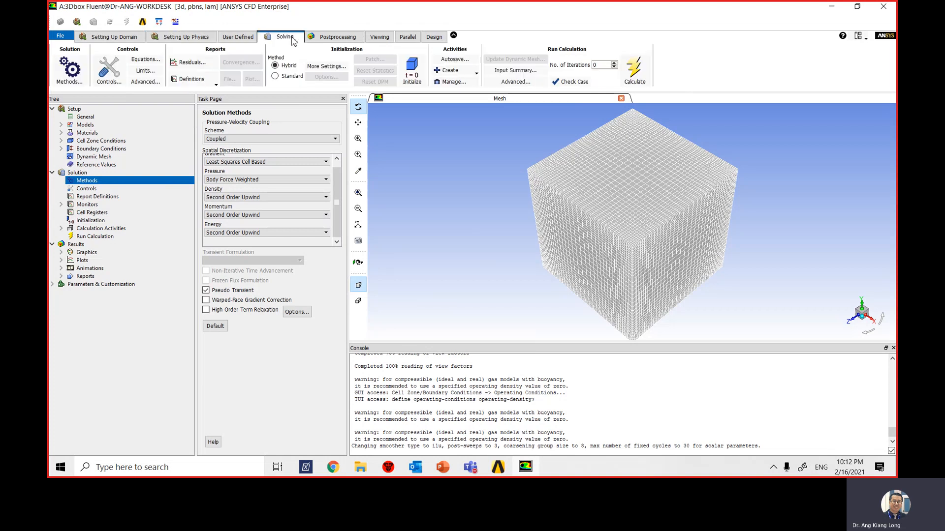
click(188, 62)
drag(320, 231, 330, 114)
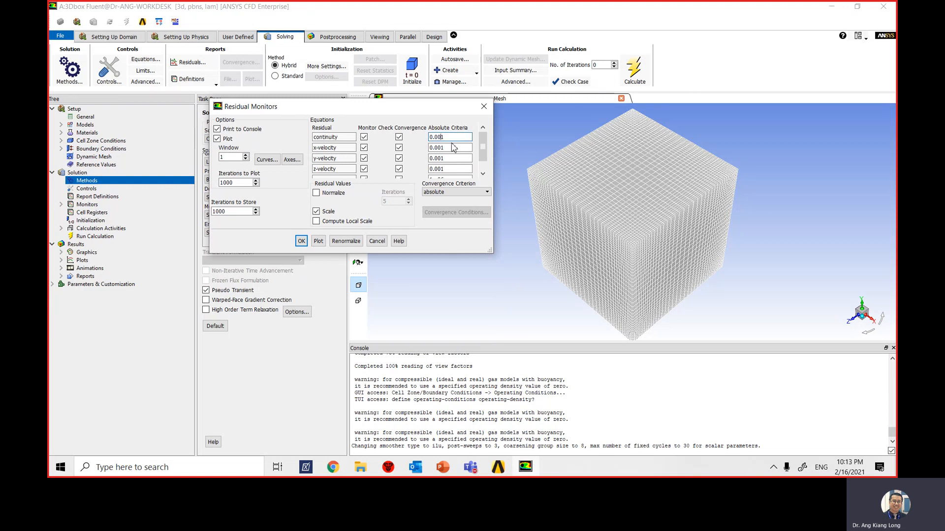
click(442, 148)
click(440, 158)
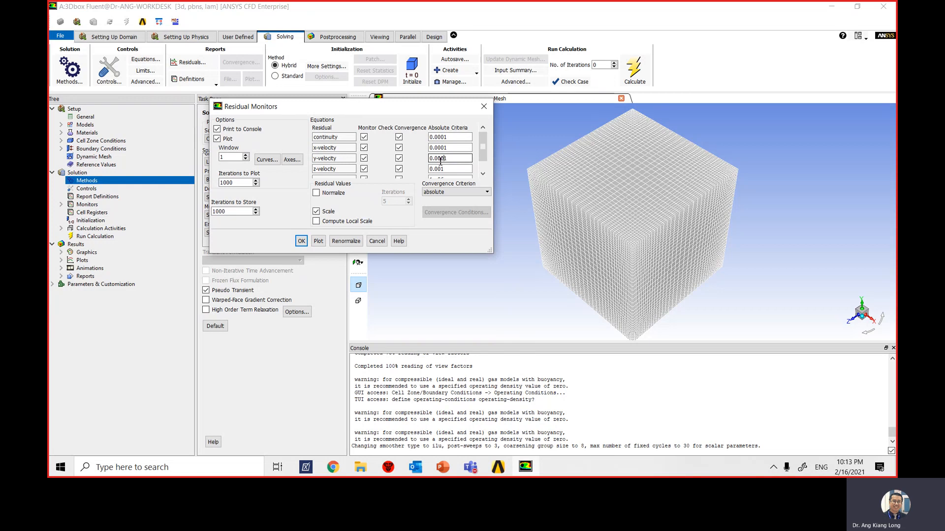
scroll(442, 157, down, 1)
click(445, 152)
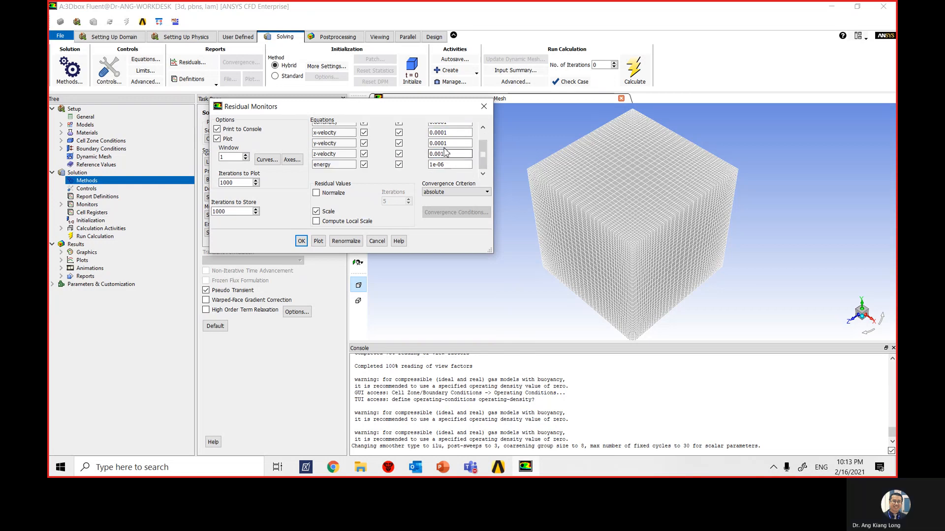
click(444, 143)
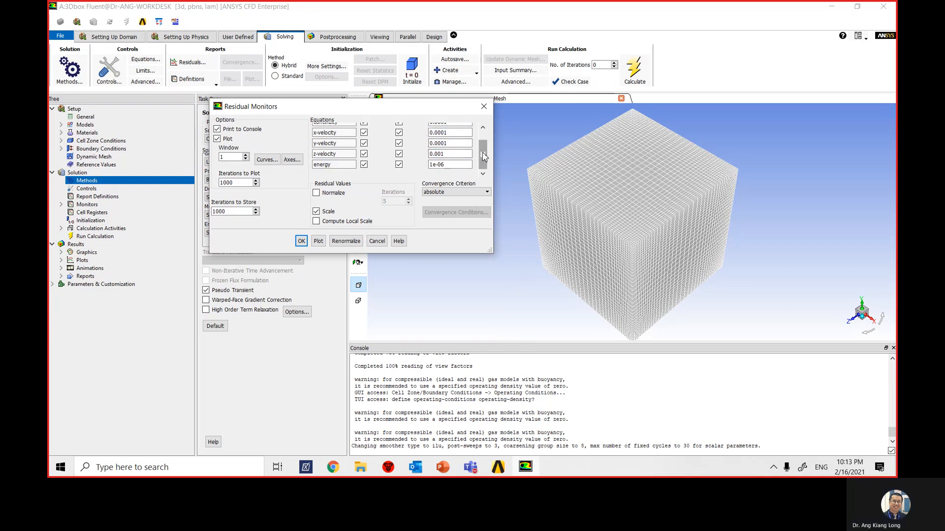
drag(482, 158, 484, 156)
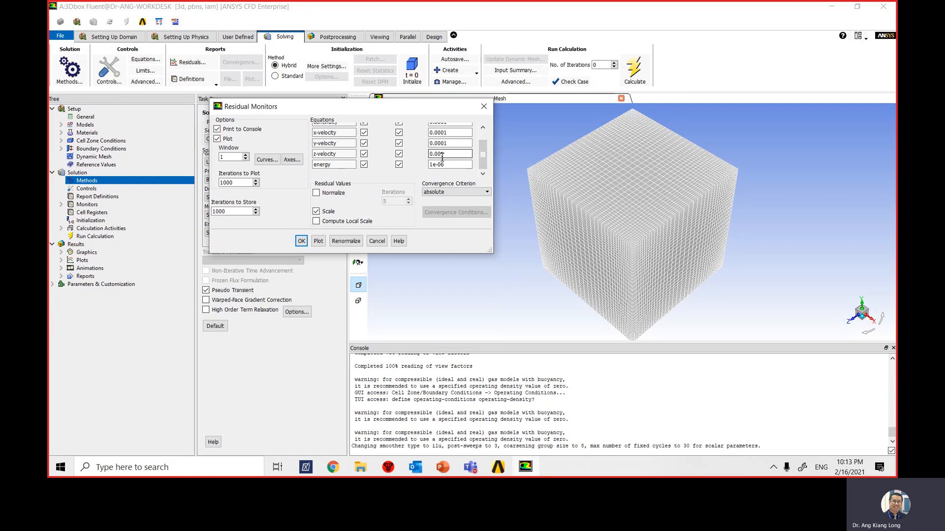
click(446, 154)
text(0)
click(300, 243)
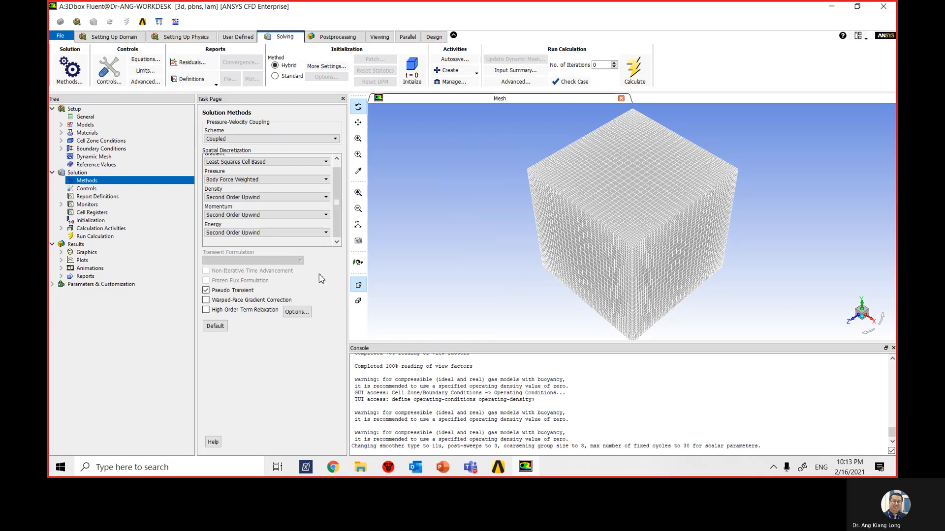
- Initialize the solution with the Hybrid Initialization method
click(103, 221)
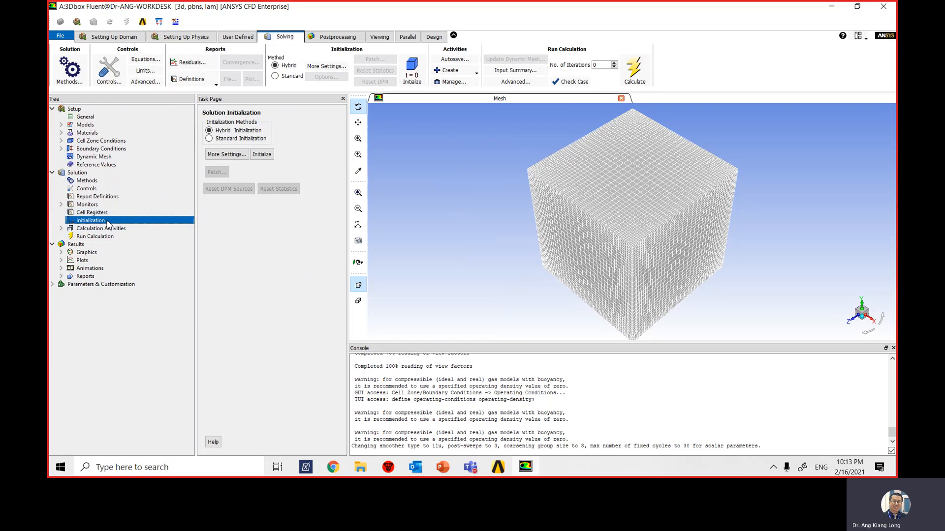
click(268, 156)
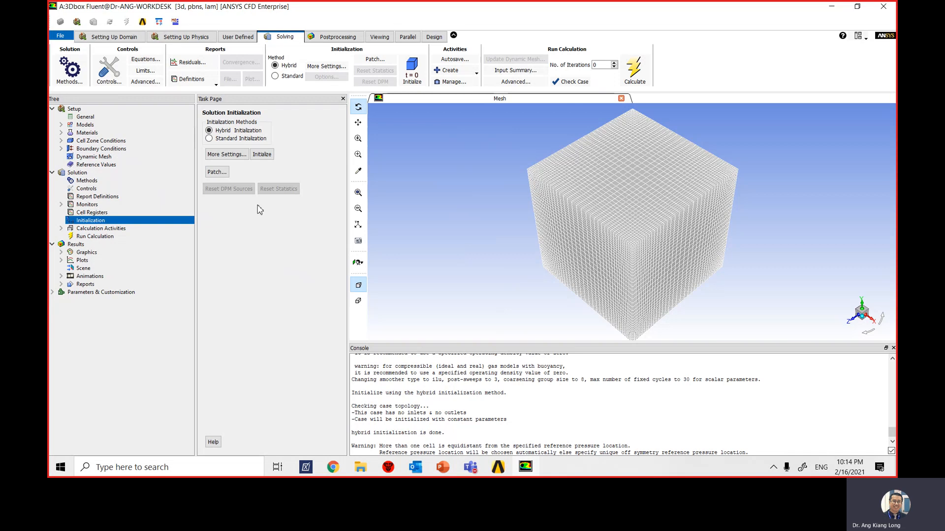
- Define a new iso-surface of constant mesh Z-Coordinate and compute its coordinate range
click(124, 39)
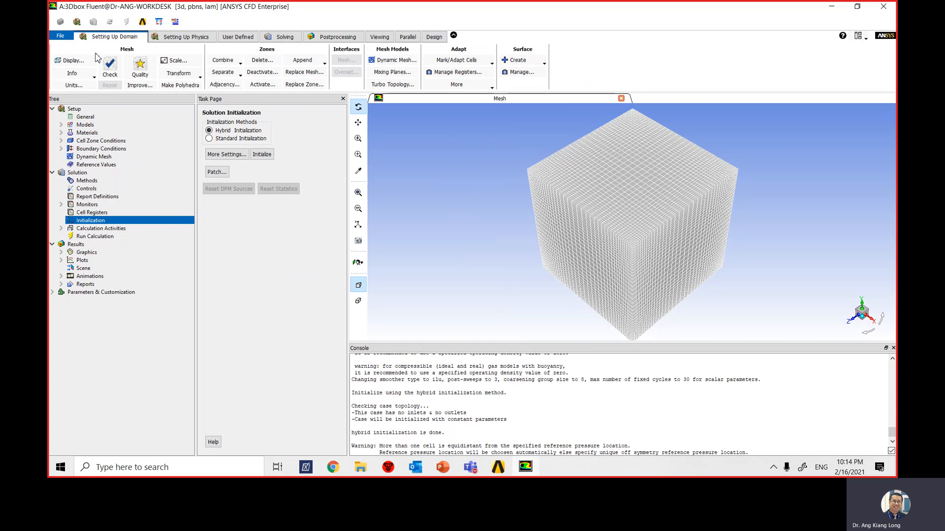
click(536, 63)
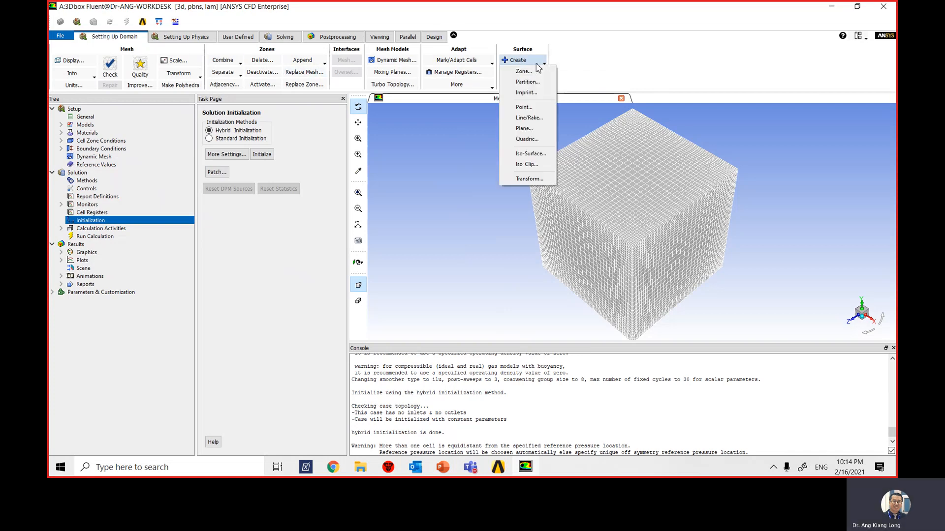
click(541, 155)
drag(306, 229, 444, 96)
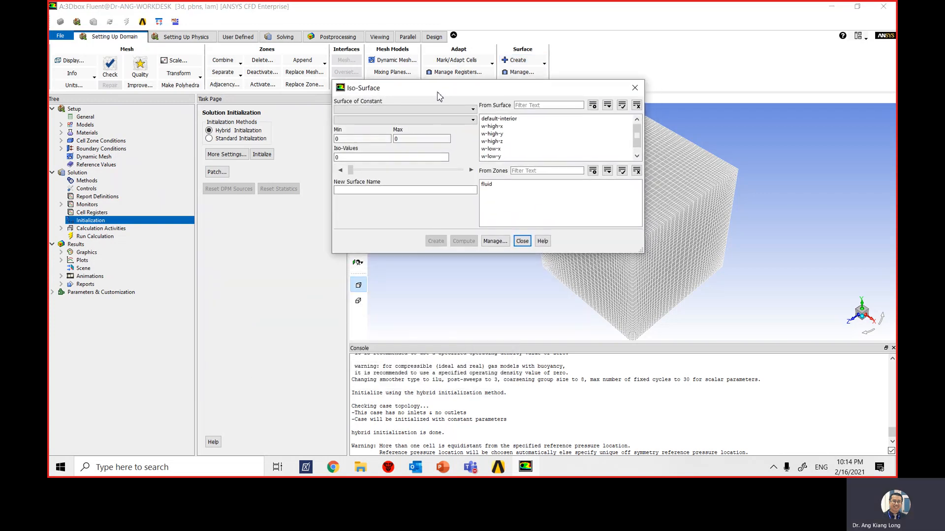
click(439, 110)
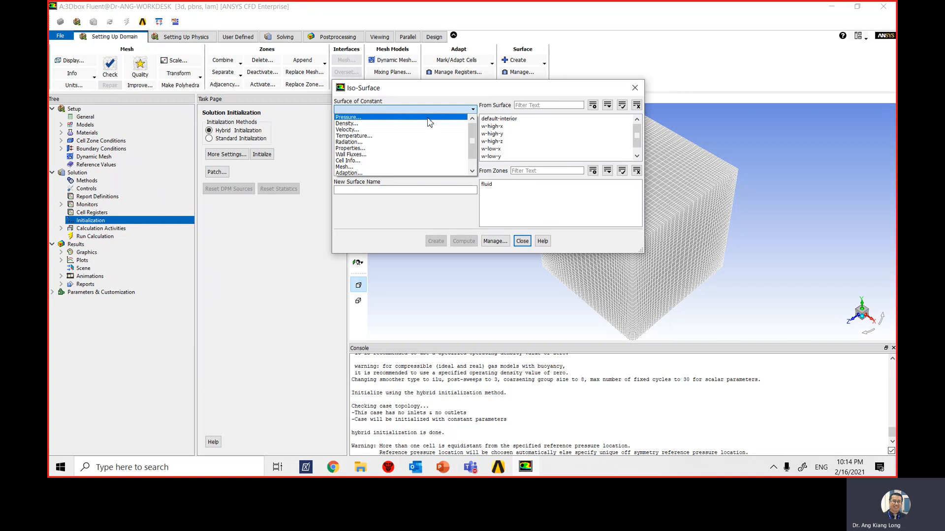
click(407, 167)
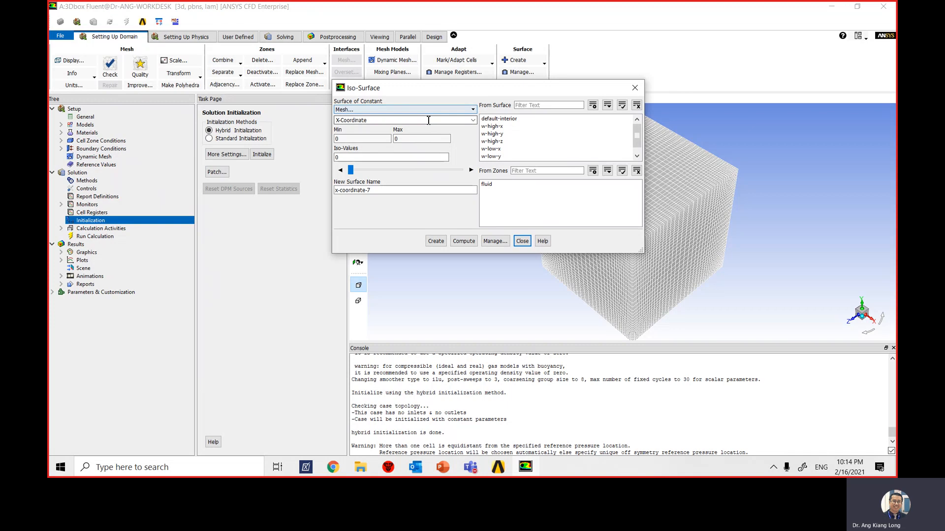
click(428, 120)
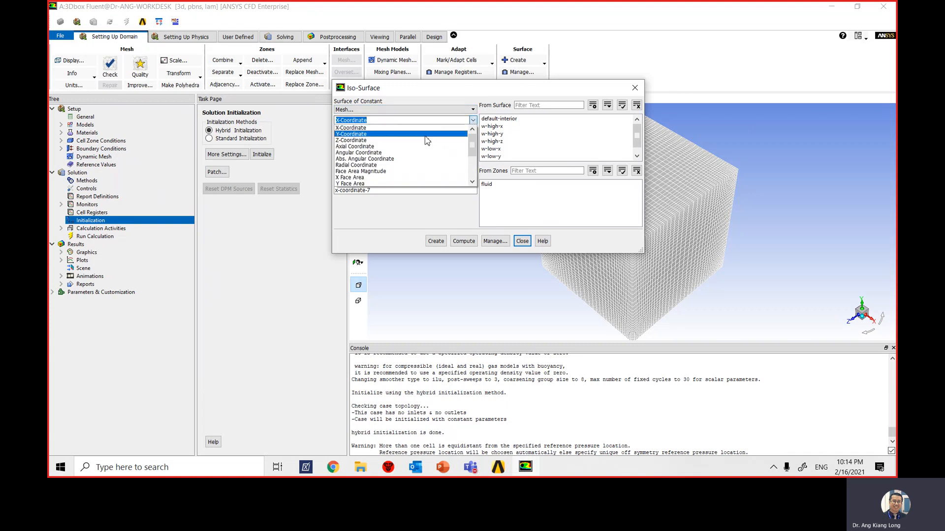
click(426, 141)
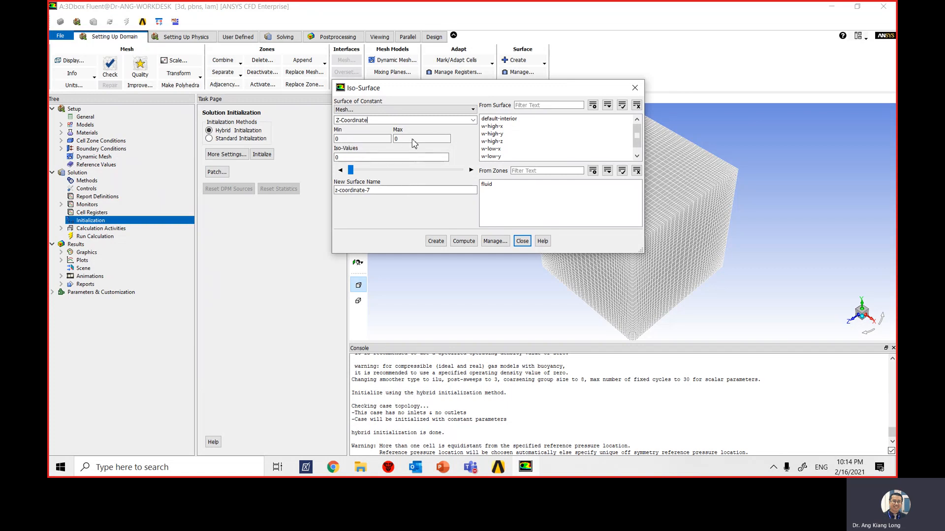
click(463, 241)
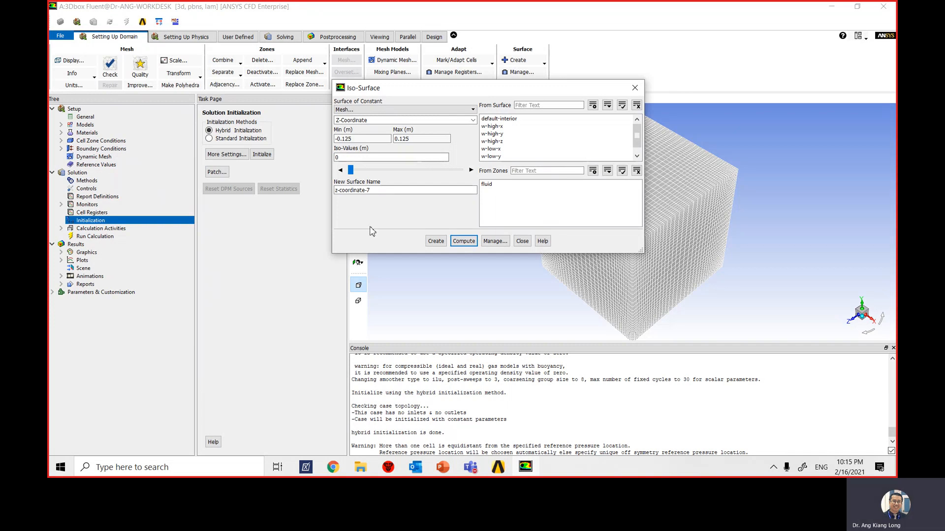
- Name the iso-surface zz_center_z and create it at an iso-value of 0 m
double_click(383, 191)
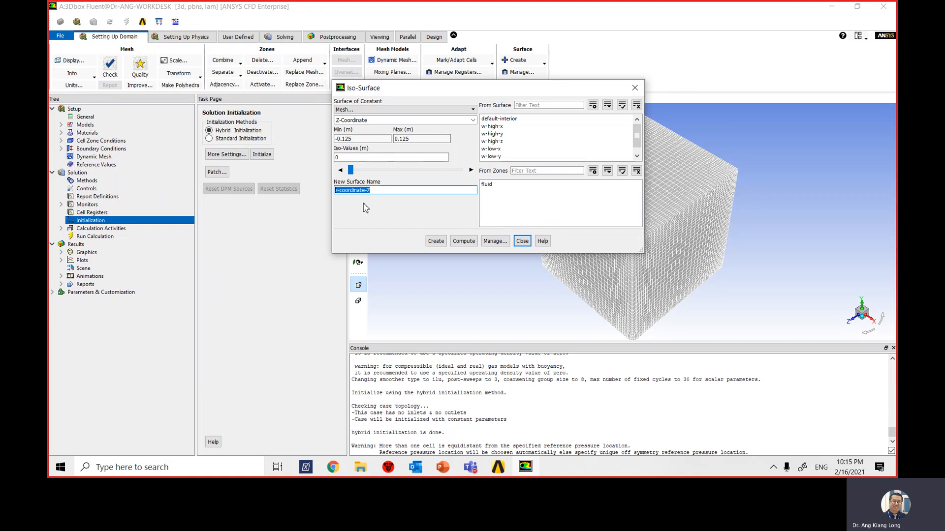
text(zz_center_z)
click(435, 241)
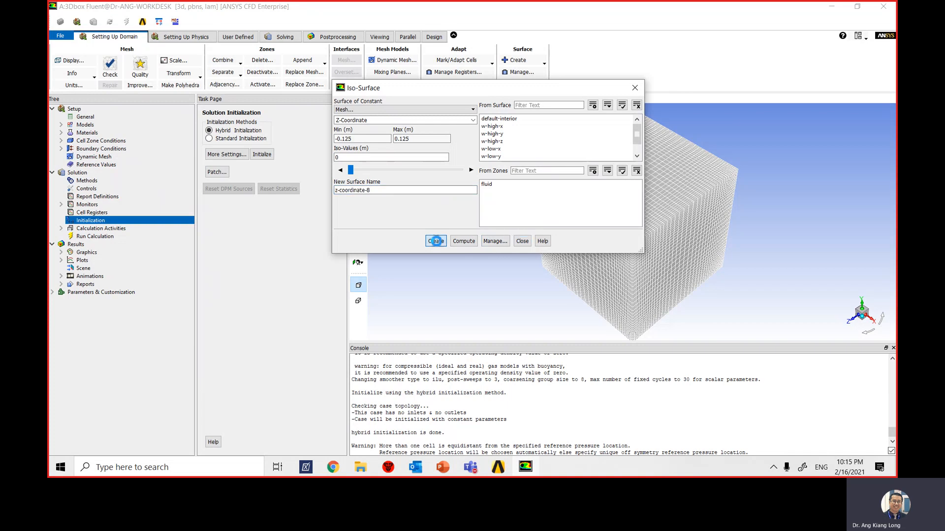
click(522, 241)
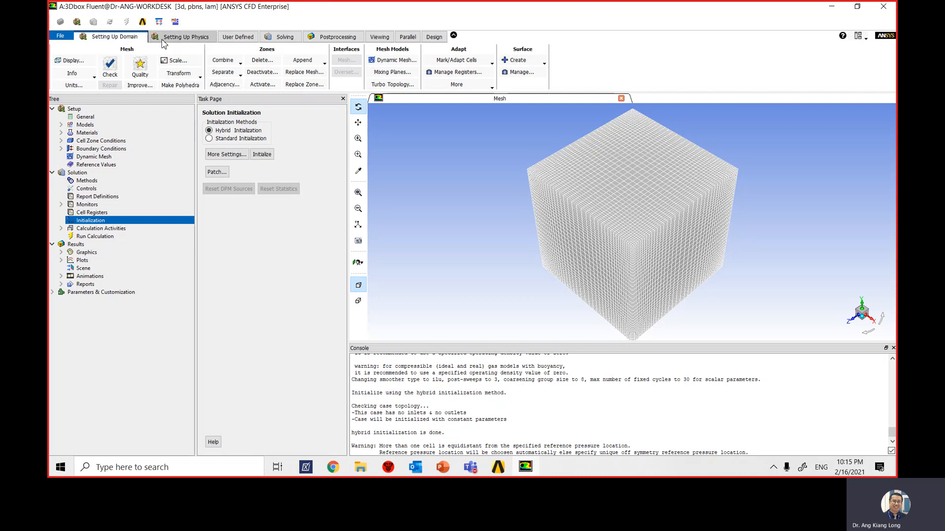
- Create a new Area-Weighted Average surface report definition and name it surf-mon-1
click(284, 37)
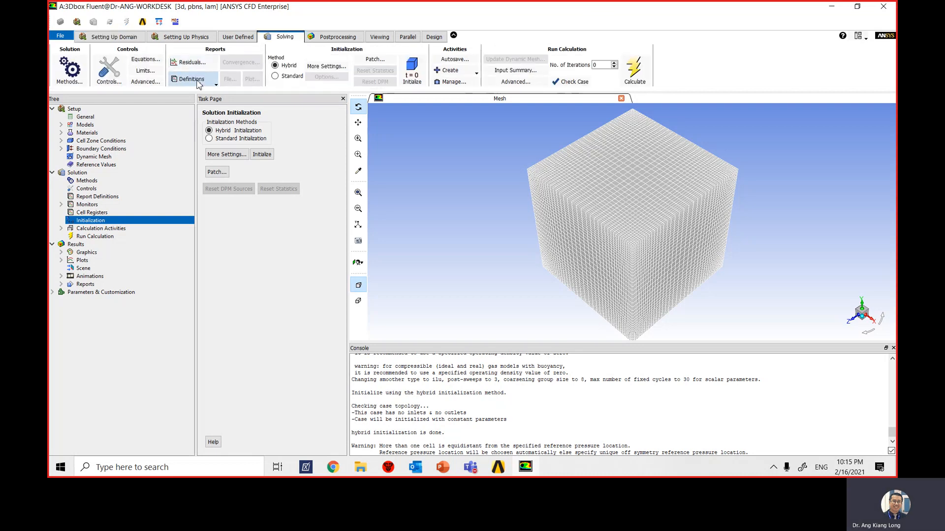
click(214, 87)
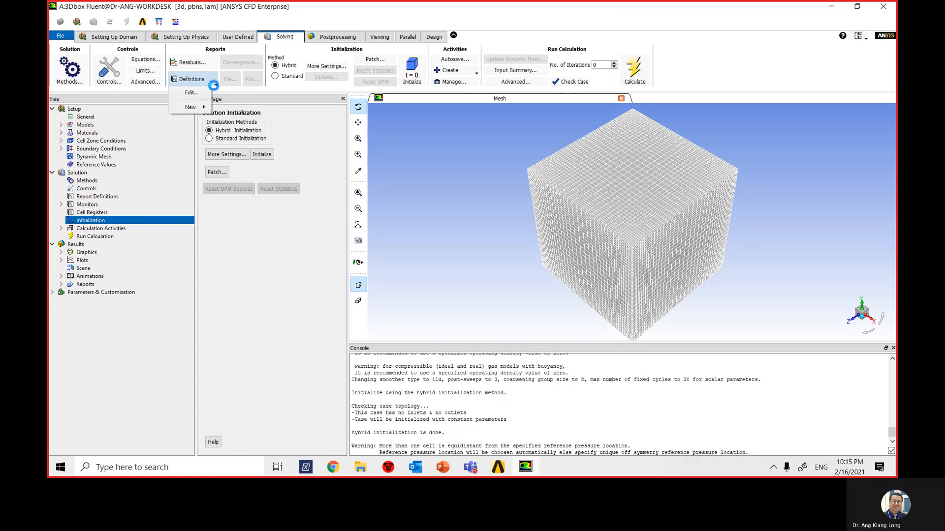
mouse_move(202, 110)
mouse_move(252, 111)
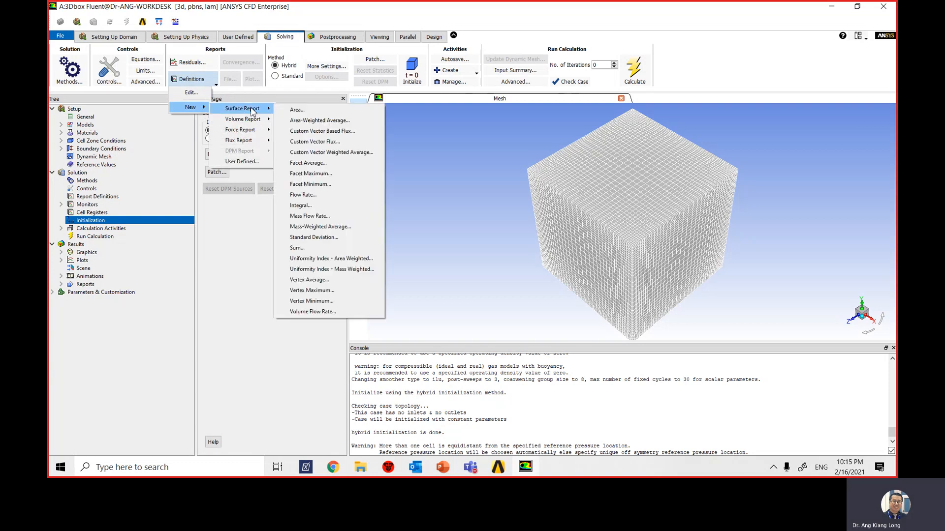
click(317, 120)
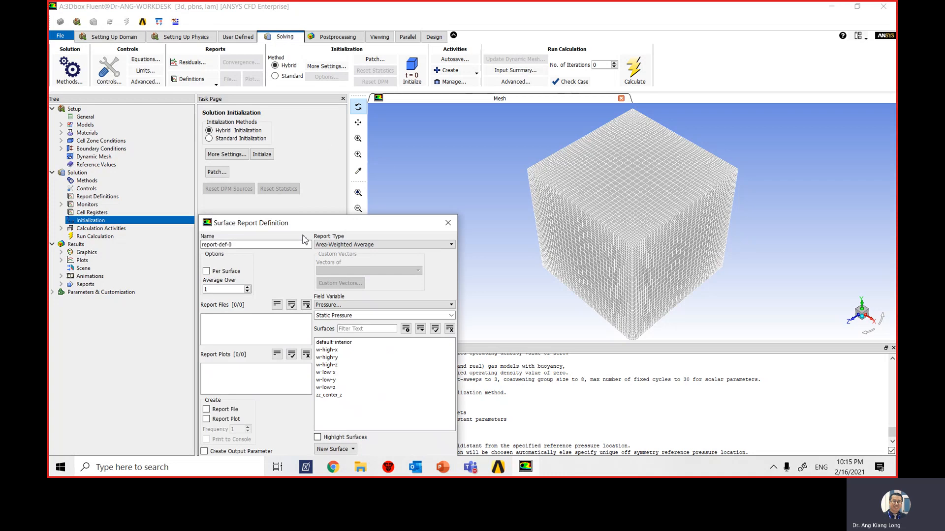
drag(308, 229, 439, 101)
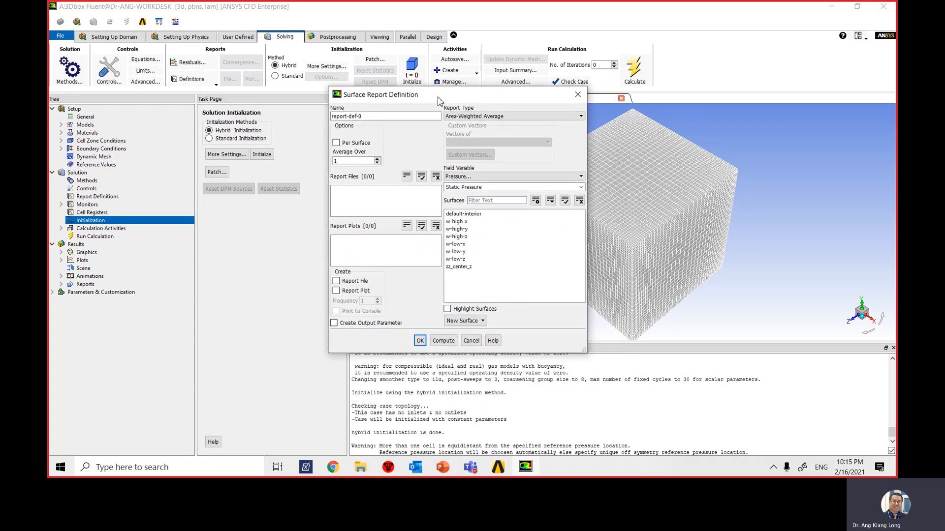
drag(368, 116, 324, 126)
text(surf-mon-1)
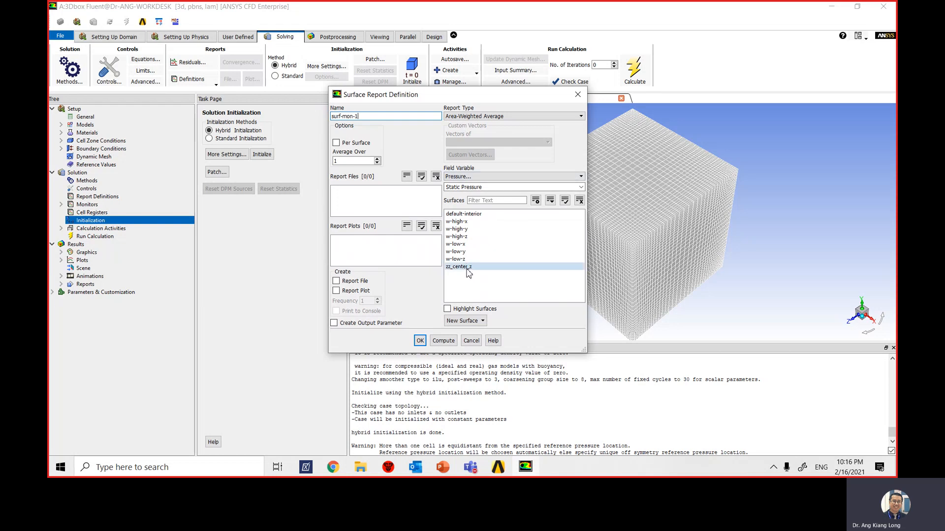
- Select the zz_center_z surface for the surf-mon-1 report and enable its report plot
click(468, 270)
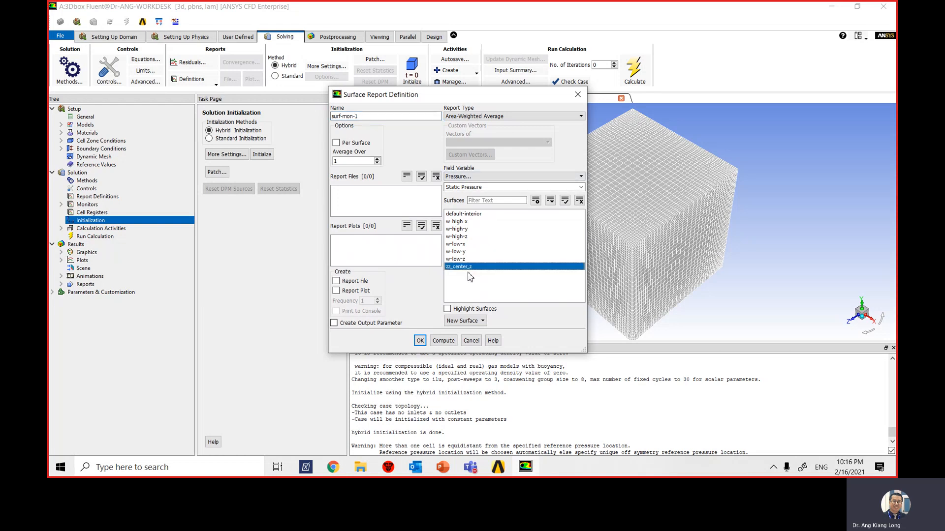
click(336, 291)
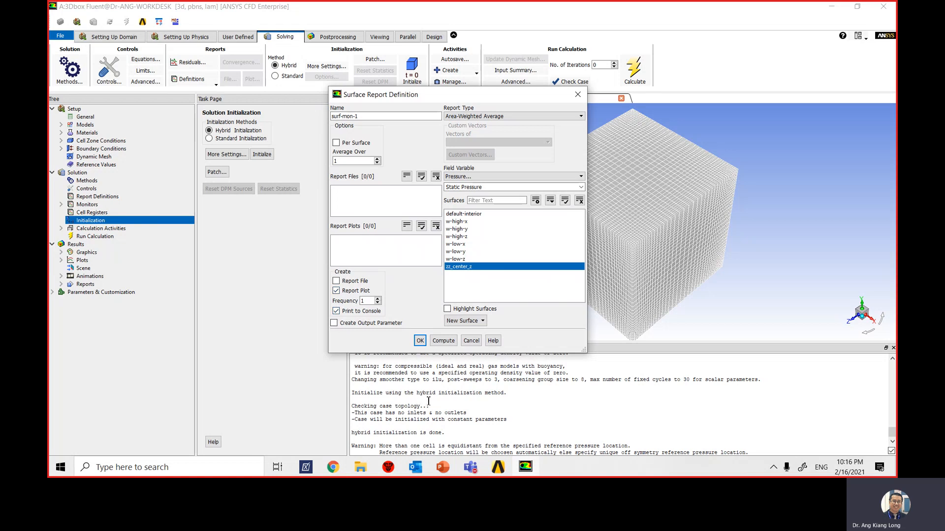
click(337, 283)
drag(452, 102, 389, 77)
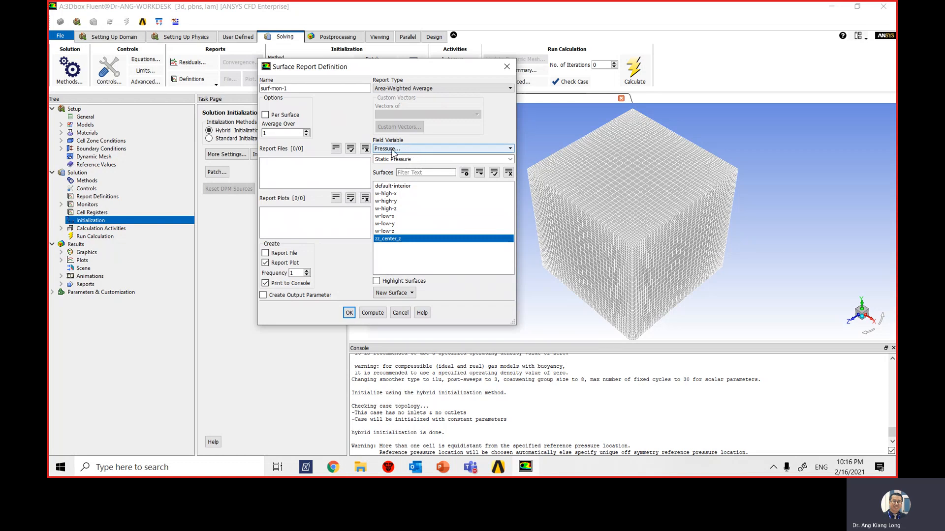
- Set the report's field variable to Temperature with Static Temperature and save the surf-mon-1 definition
click(416, 149)
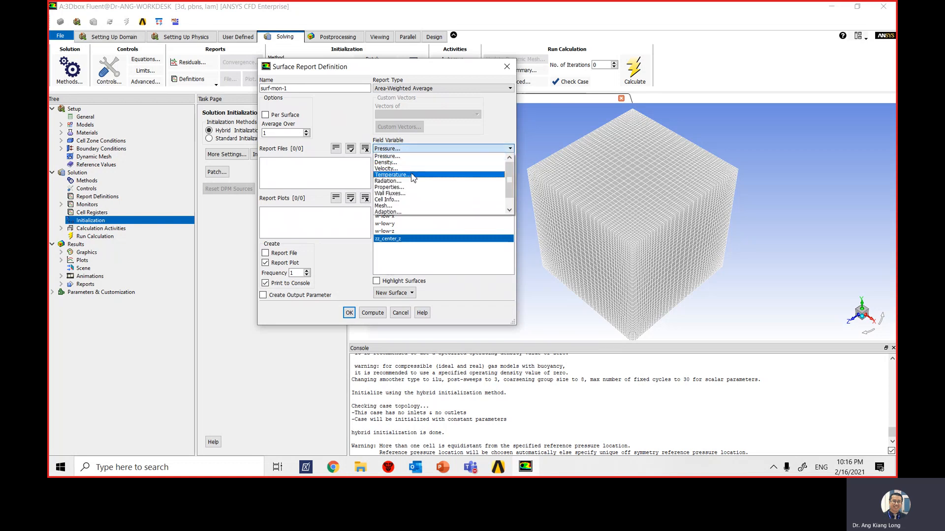
click(416, 172)
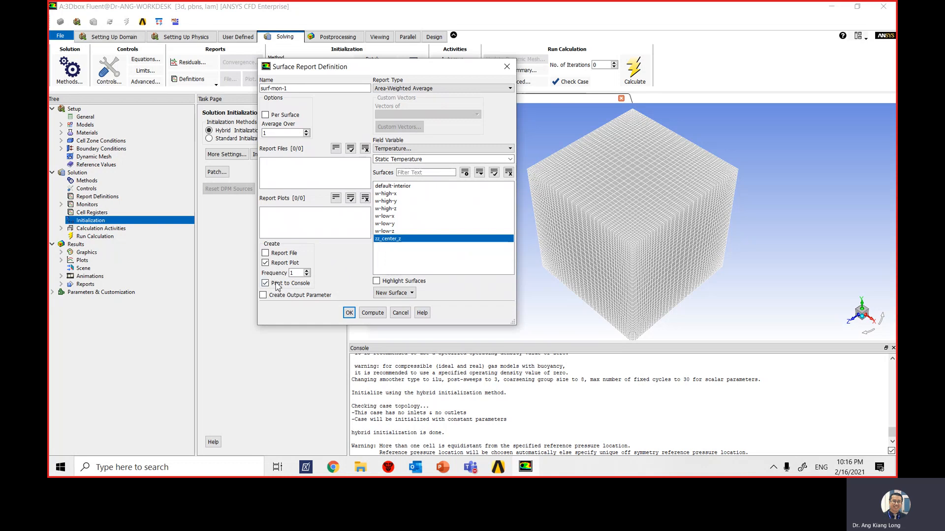
click(349, 314)
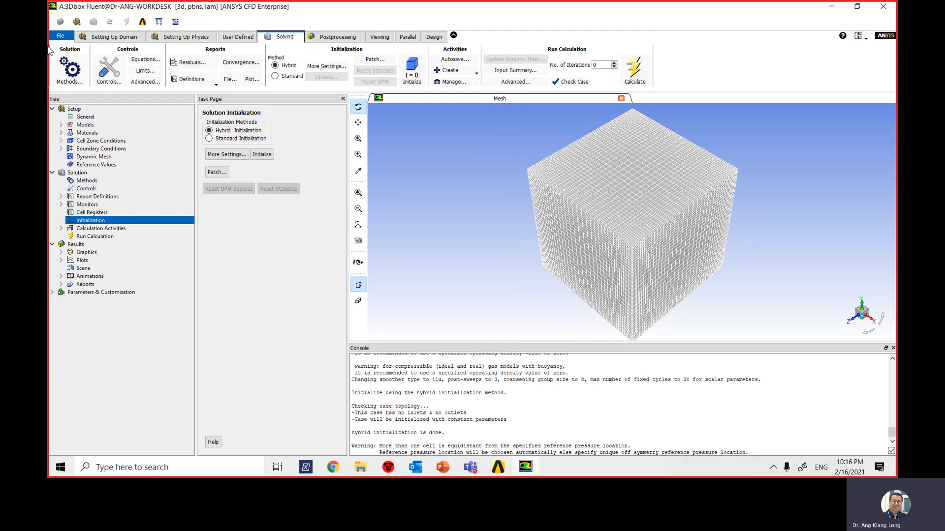
- Start exporting the case file and browse to the folder D:\Nilai U\EE3400\ANSYS workbench exercise
click(61, 37)
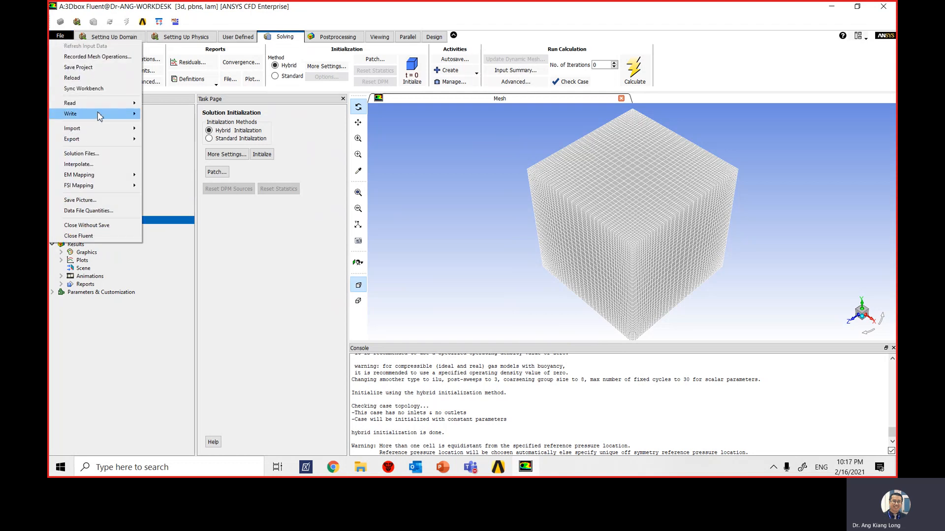
mouse_move(98, 113)
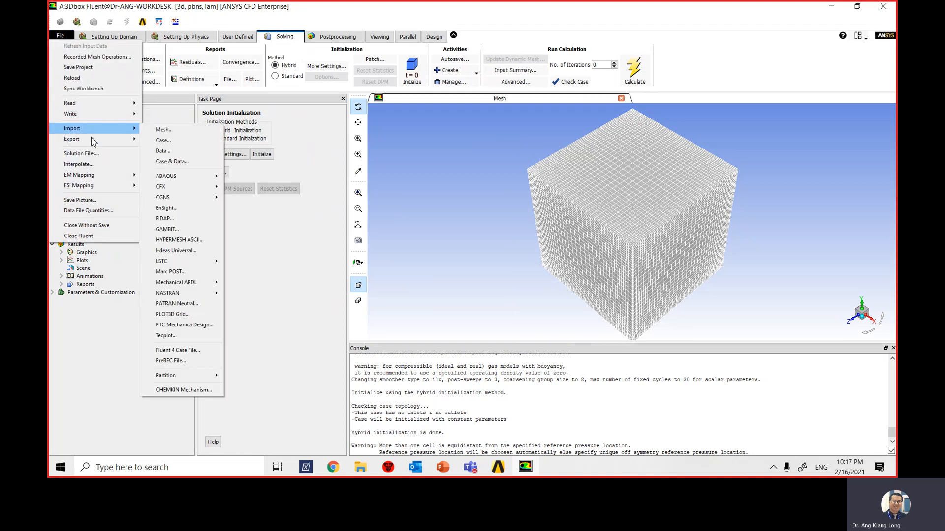
mouse_move(93, 139)
click(163, 141)
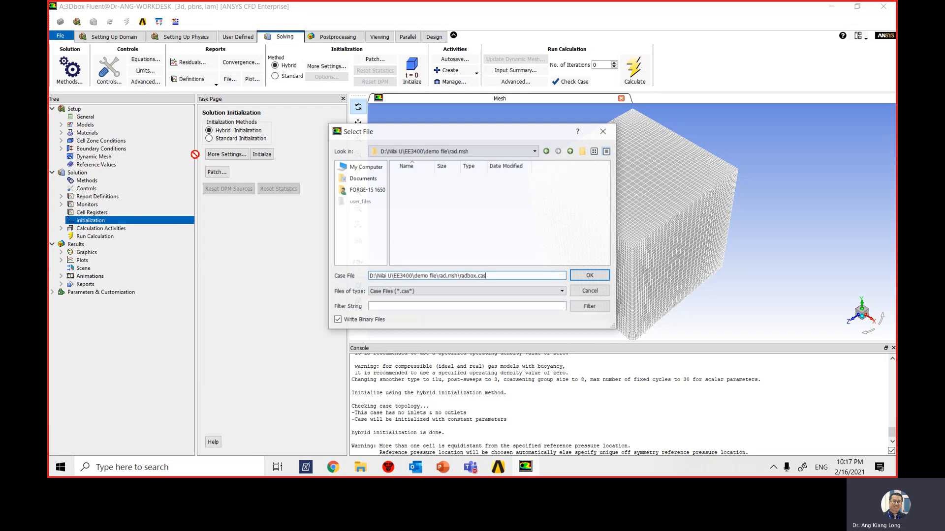
click(432, 151)
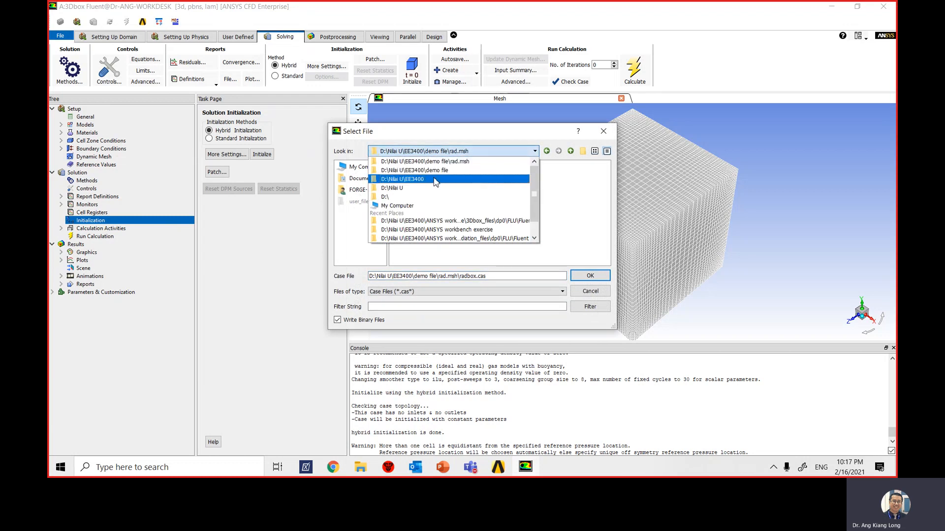
click(433, 180)
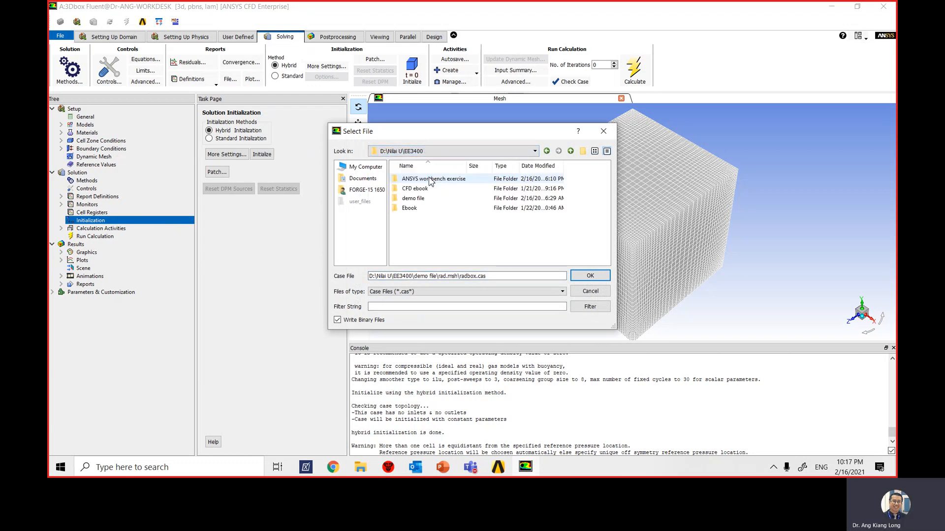
double_click(430, 179)
- Name the case file rad_a_1.cas.gz and save it, overwriting the existing file
drag(492, 276, 324, 276)
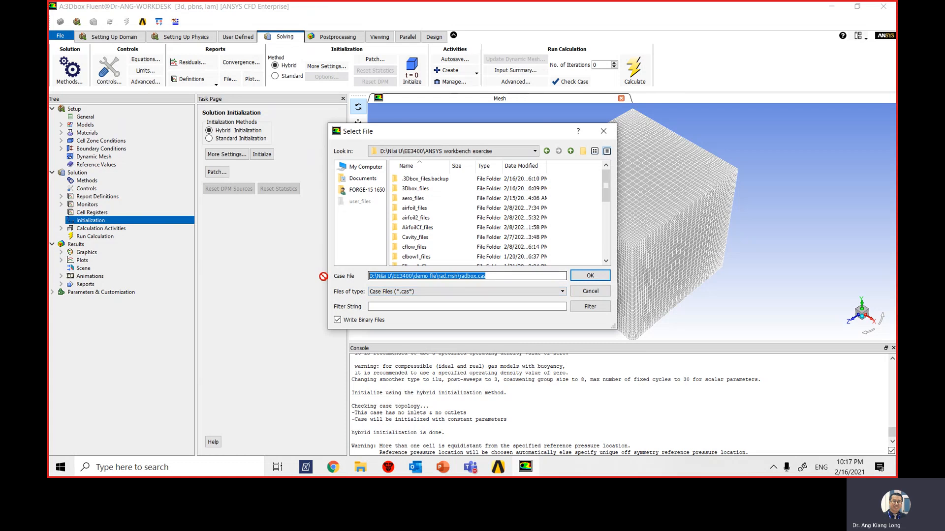
text(ras)
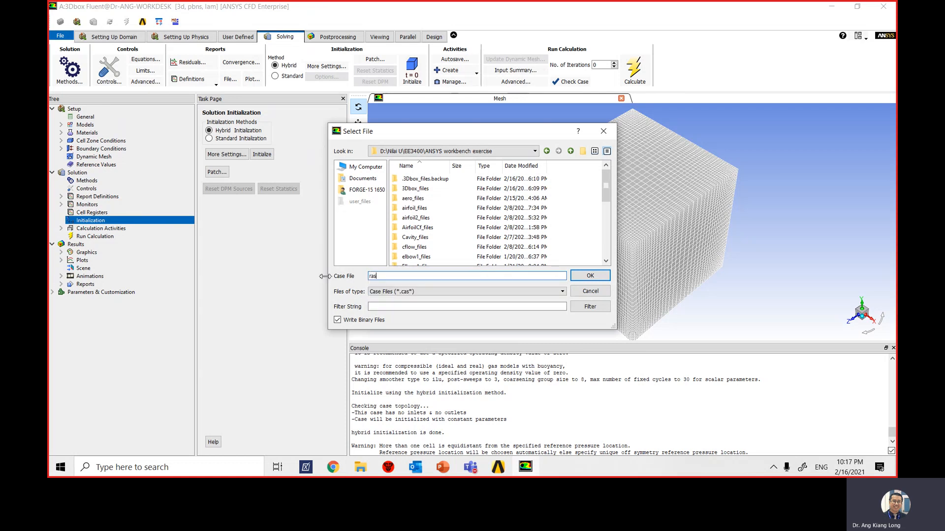
key(BackSpace)
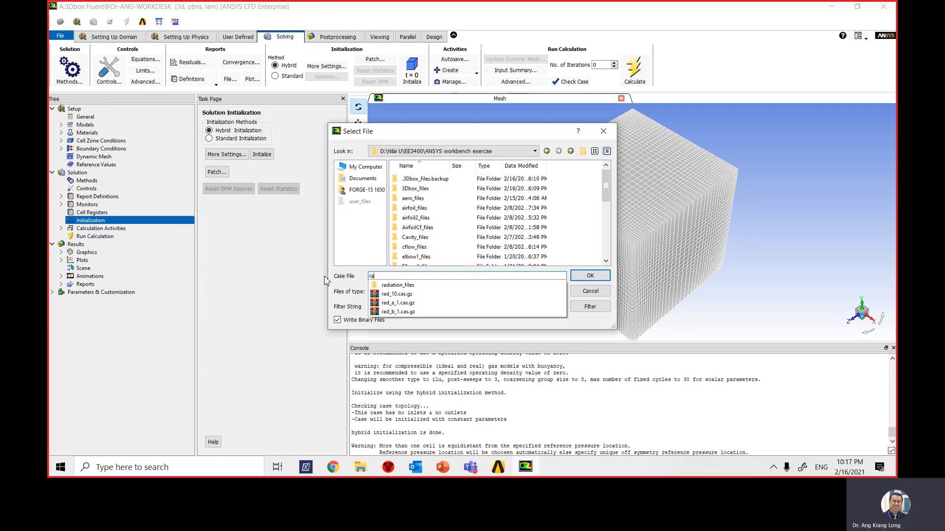
text(d_)
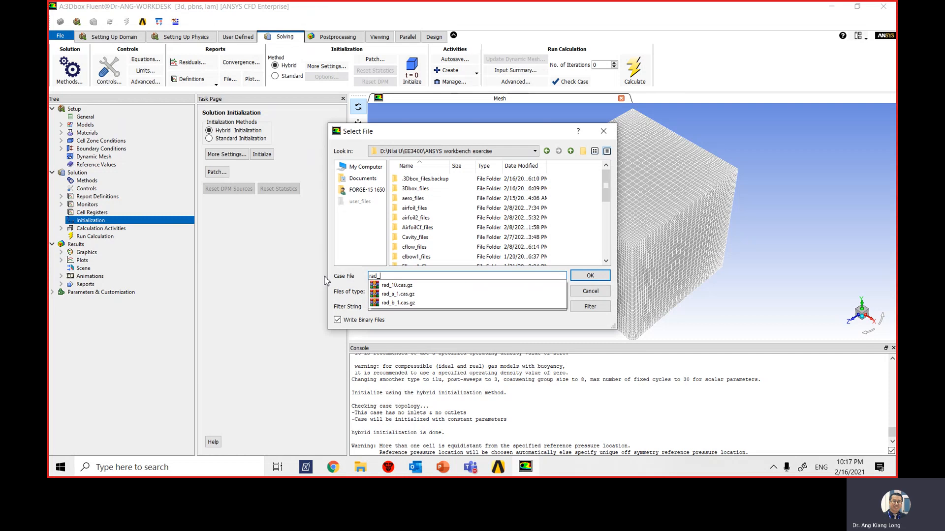
text(a_1.cas.gz)
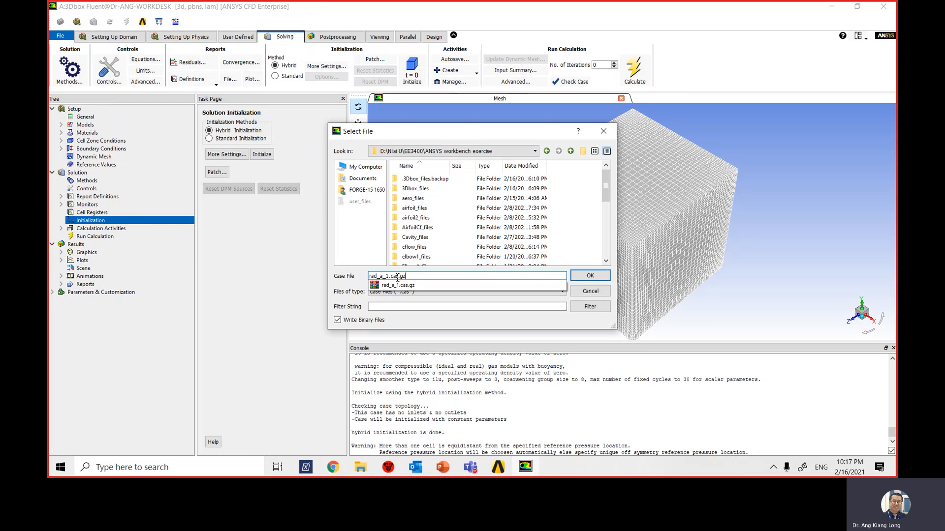
click(598, 279)
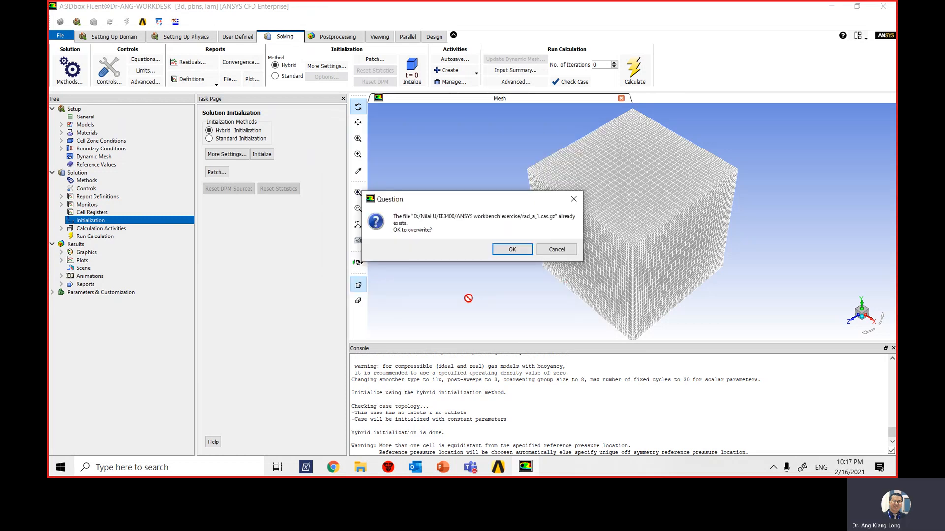
click(511, 250)
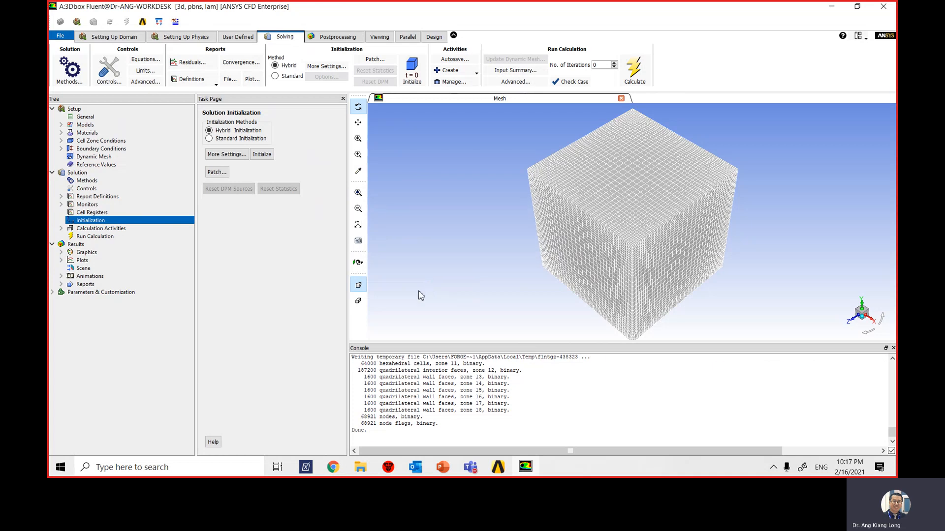
- Set the pseudo-transient time step method to User Specified and run the calculation for 400 iterations
click(533, 84)
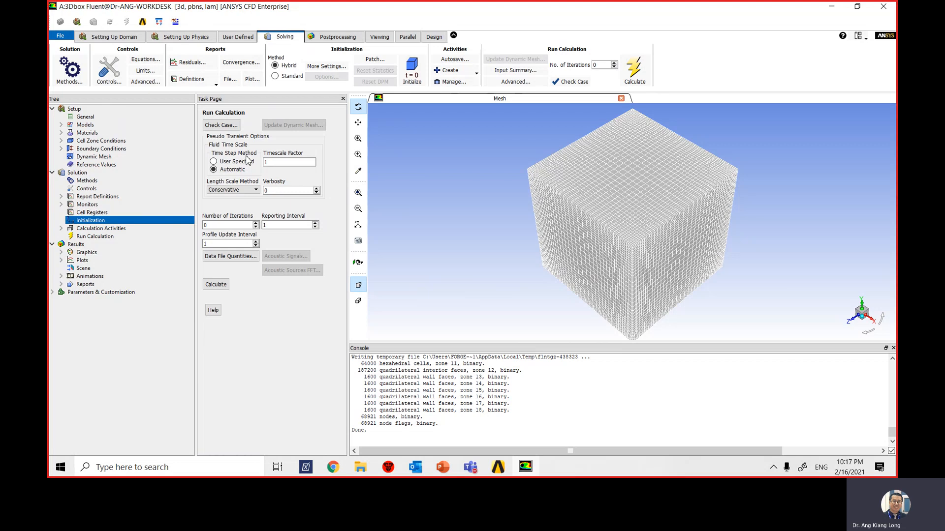
click(214, 162)
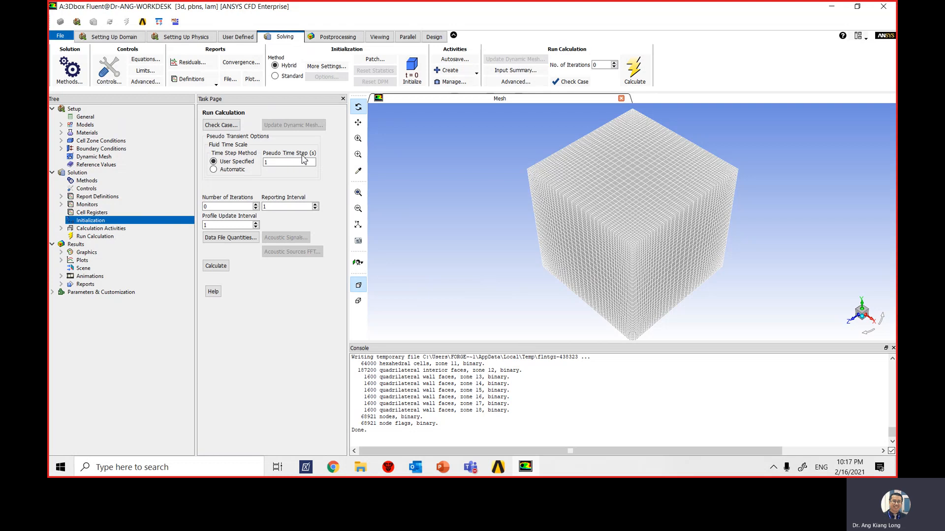
double_click(213, 206)
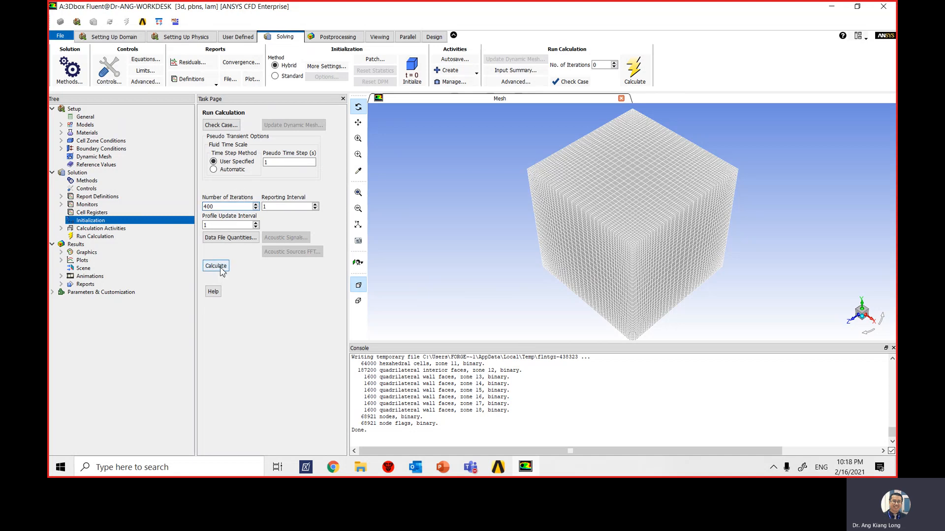
click(216, 266)
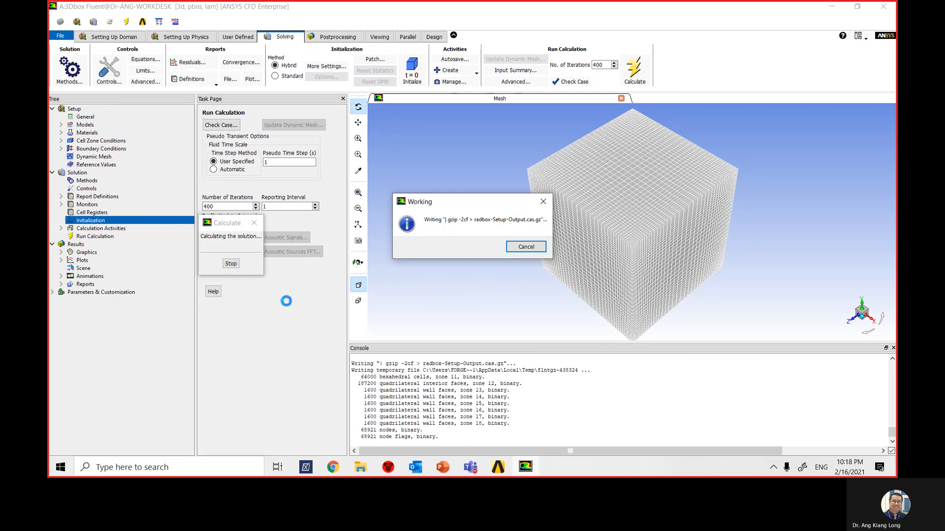
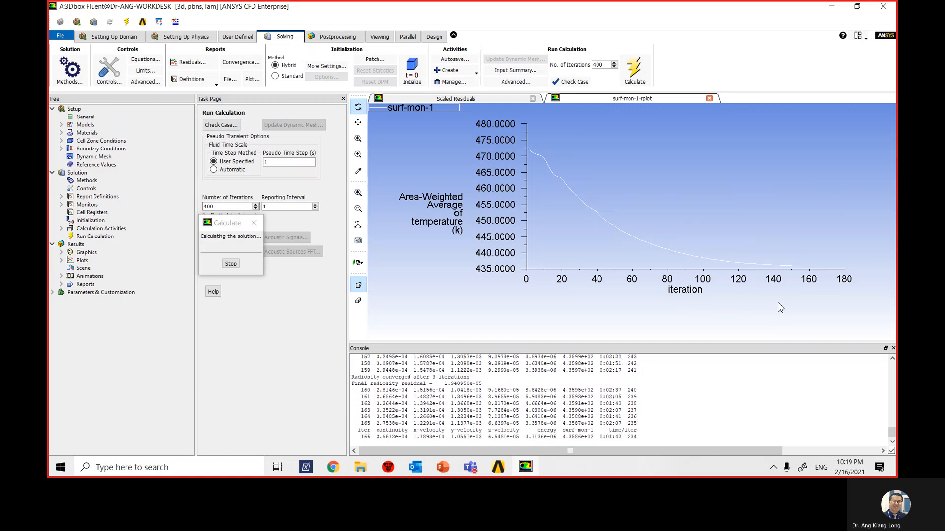
- Compare the scaled residuals plot with the surf-mon-1 temperature plot during the run and dismiss the completion notice
click(462, 99)
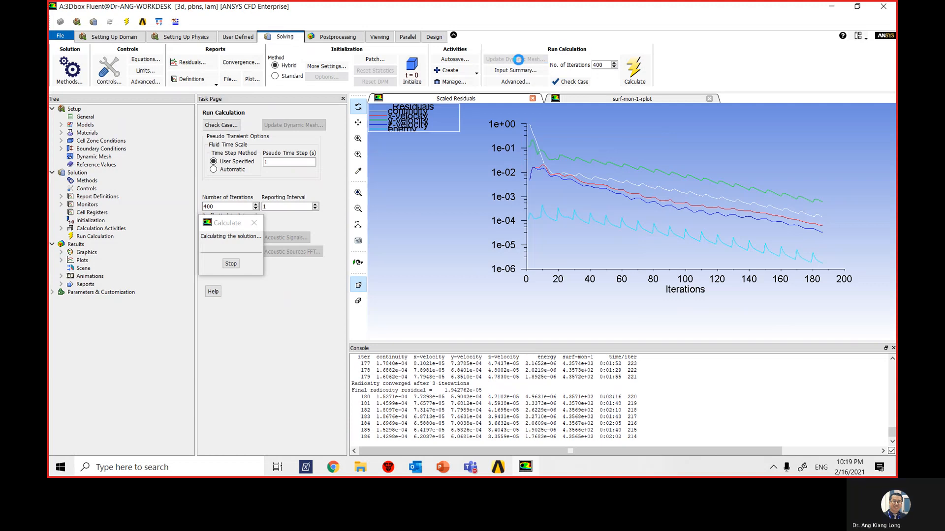
click(626, 98)
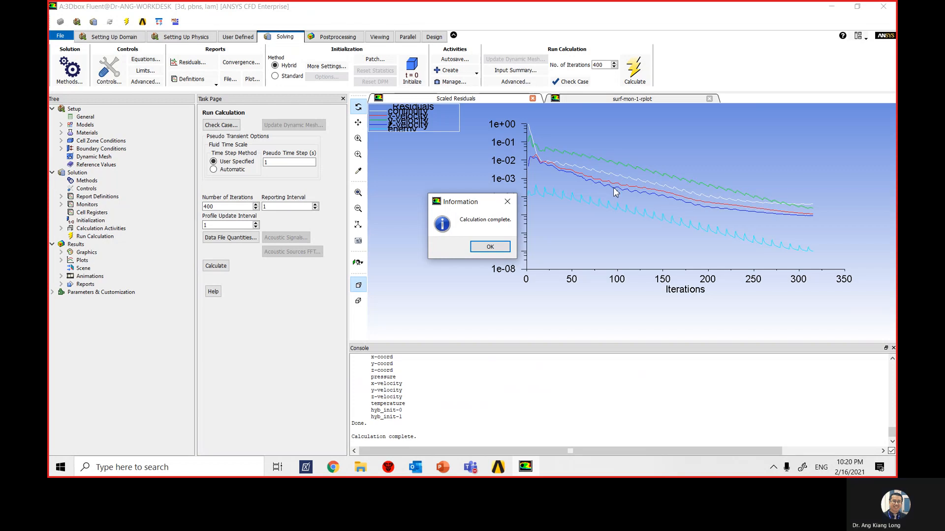
click(484, 246)
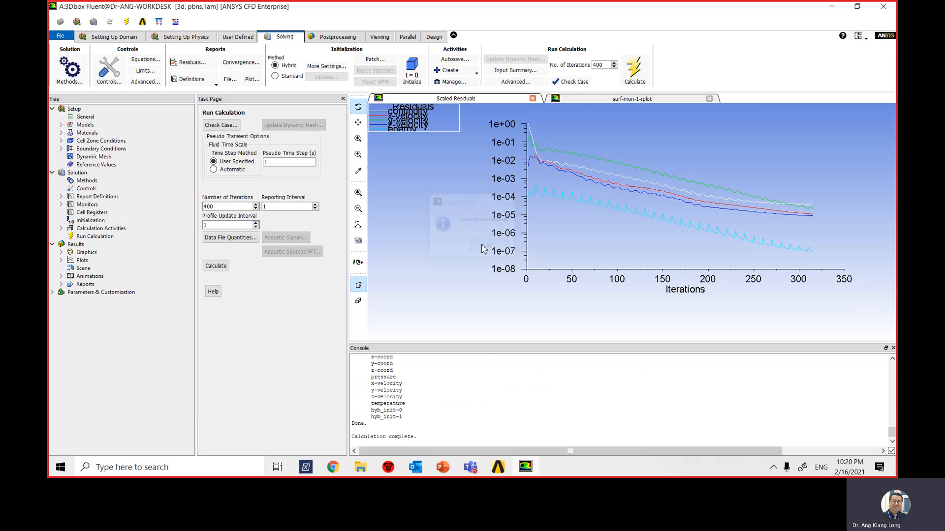
click(595, 100)
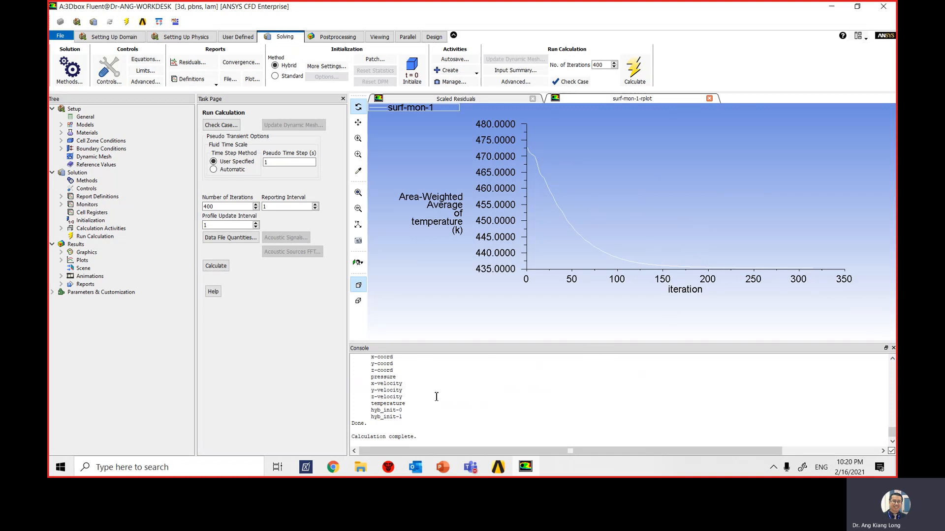
- Look back through the console output for the iteration at which the solution converged and highlight that line
scroll(427, 422, up, 4)
scroll(427, 403, up, 1)
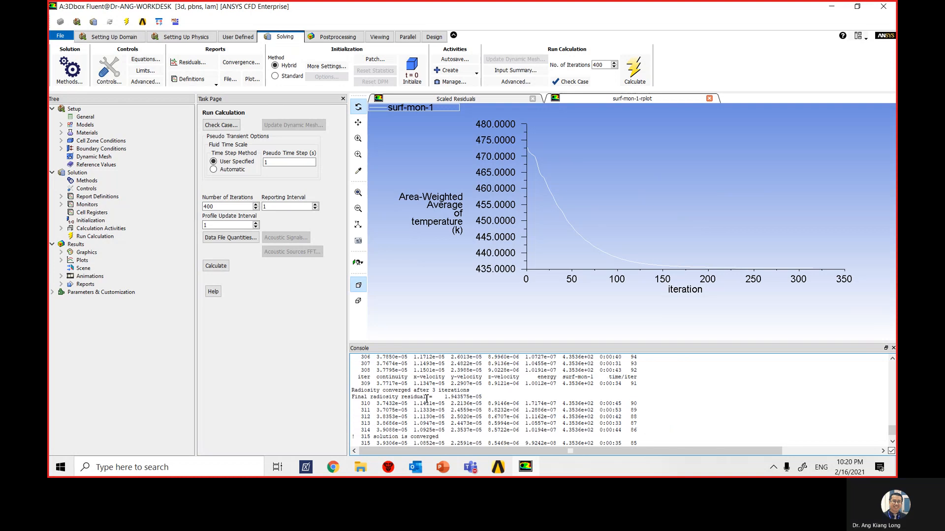
scroll(370, 396, down, 1)
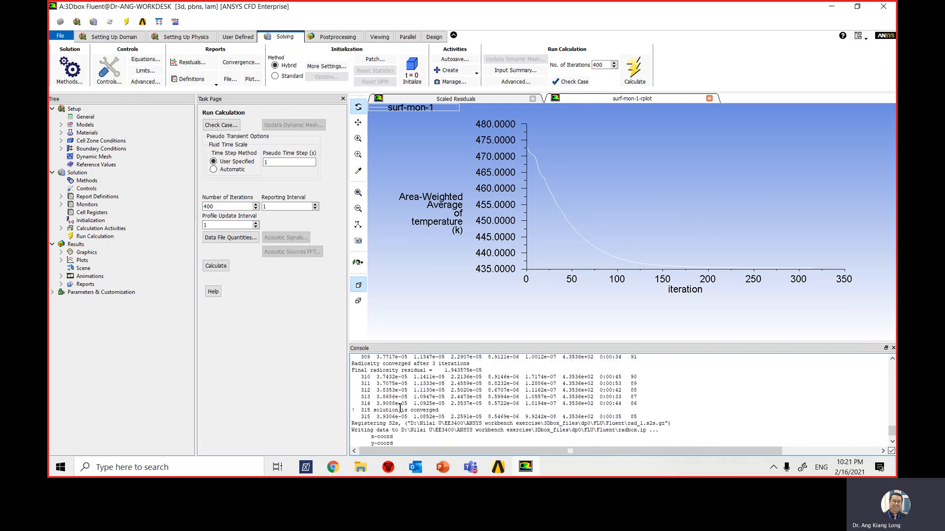
drag(362, 410, 447, 411)
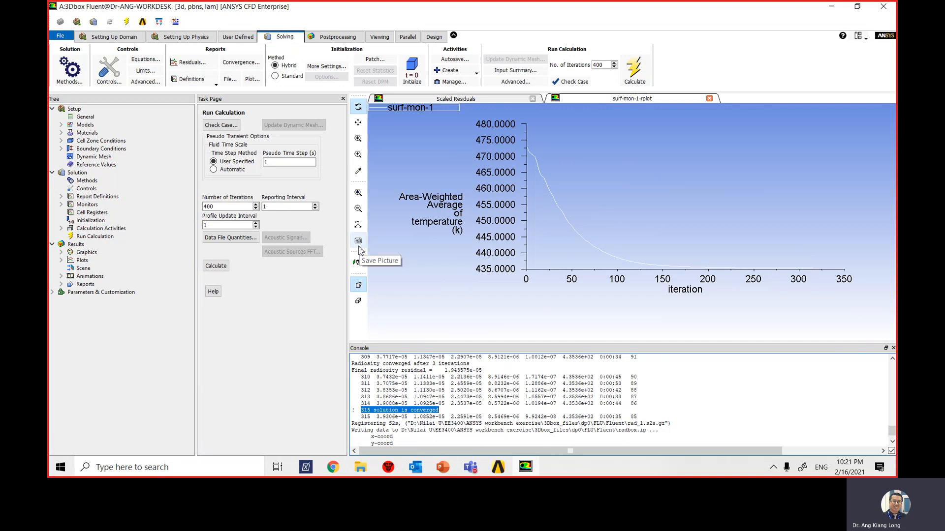
- Start exporting the case and data files and browse to the folder D:\Nilai U\EE3400\ANSYS workbench exercise
click(60, 37)
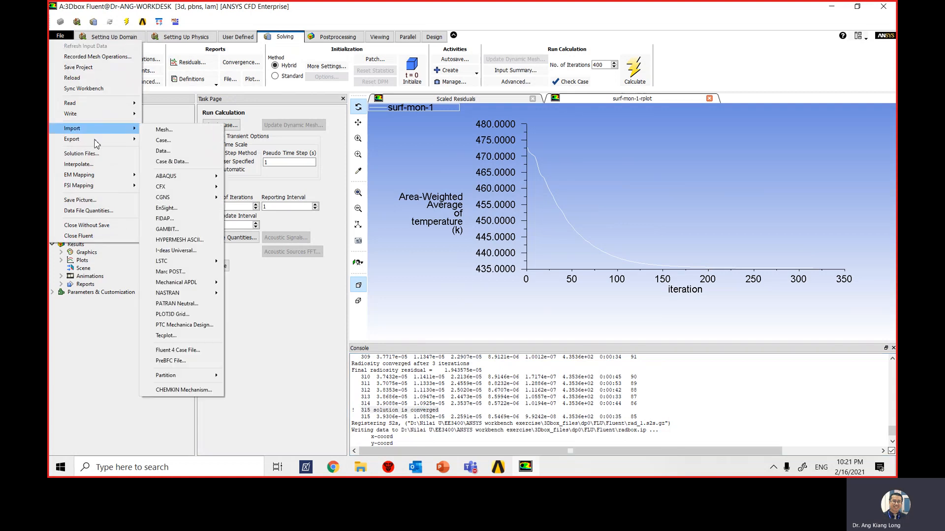
mouse_move(91, 142)
click(172, 161)
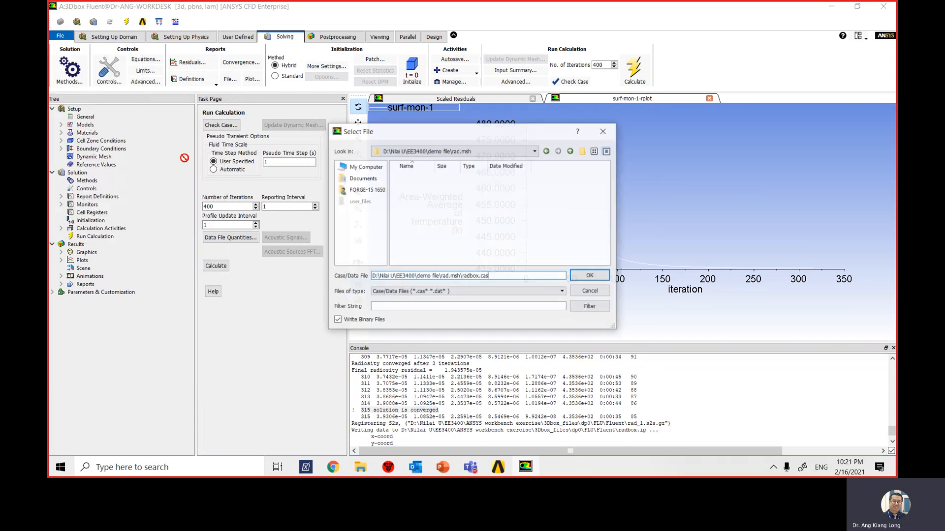
click(432, 153)
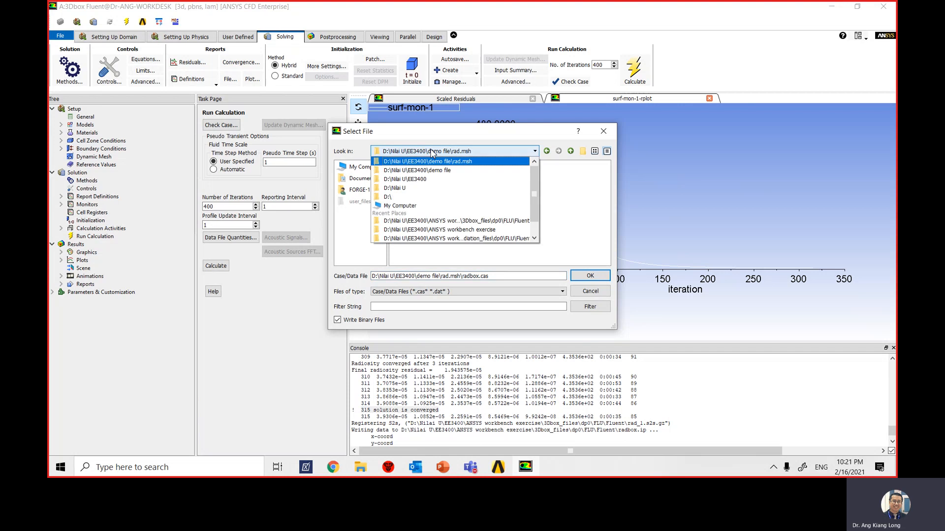
click(432, 181)
double_click(442, 178)
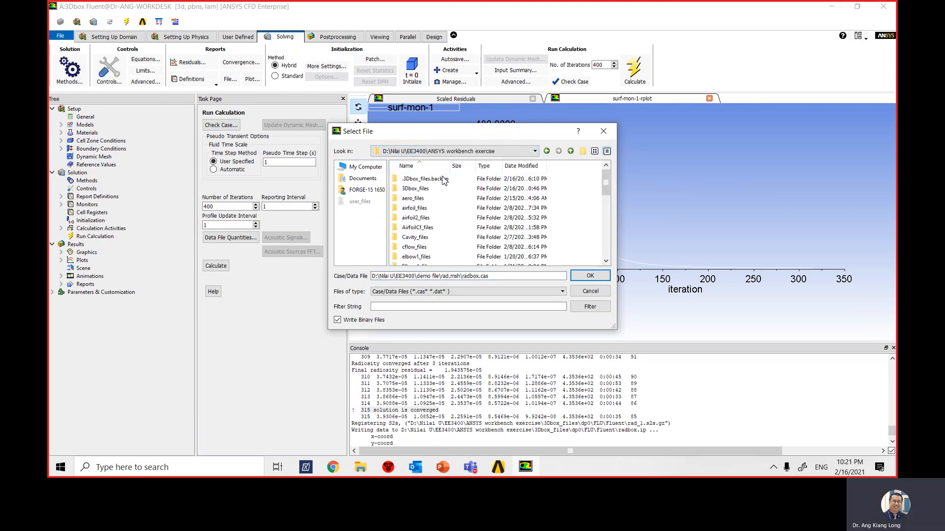
- Name the case and data file rad_a_1.cas.gz and save it, overwriting the existing files
click(504, 277)
drag(503, 278, 359, 281)
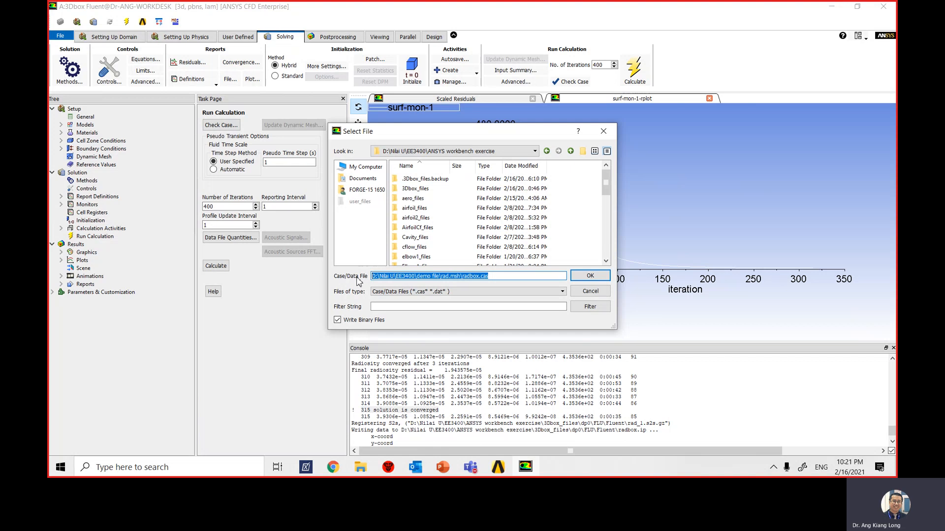
text(rad)
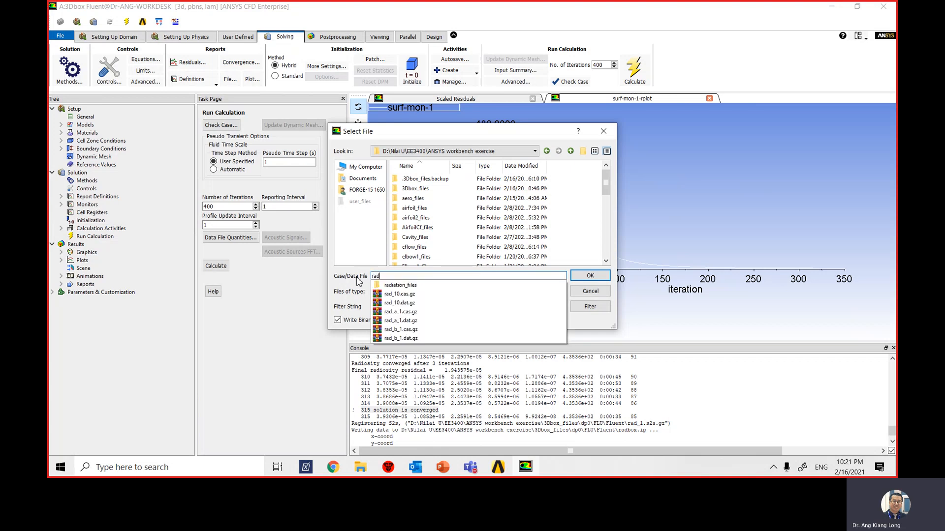
text(_a_1)
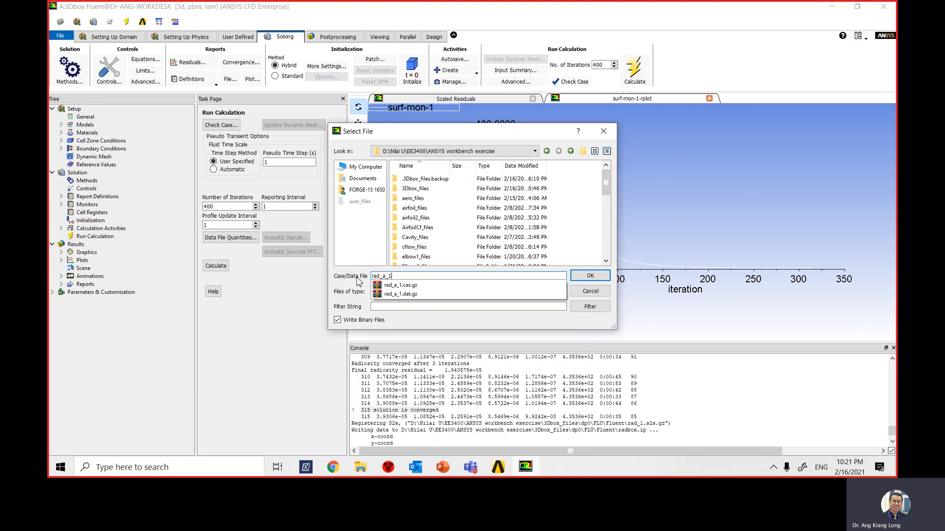
text(.cas.gz)
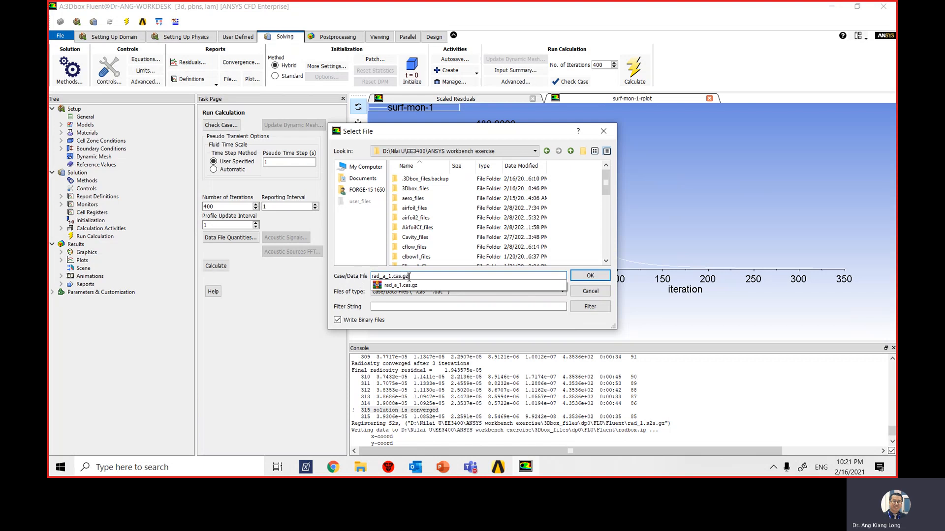
click(590, 276)
click(496, 254)
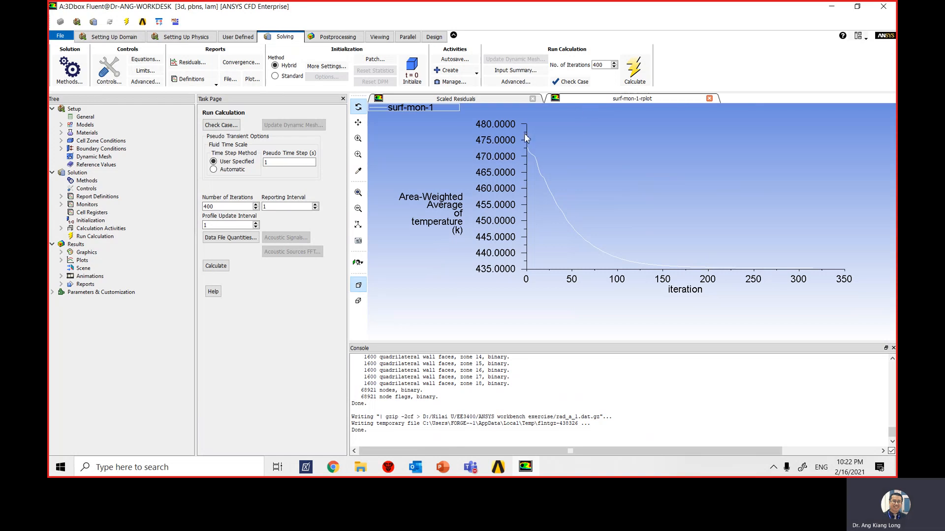
- Switch the display arrangement to Post Processing and turn the box outline to an oblique 3D view
click(360, 267)
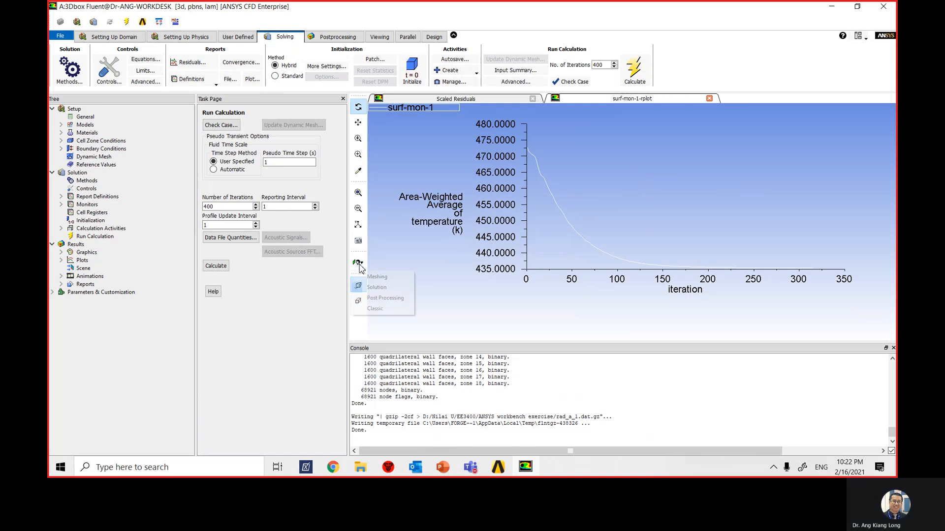
click(393, 299)
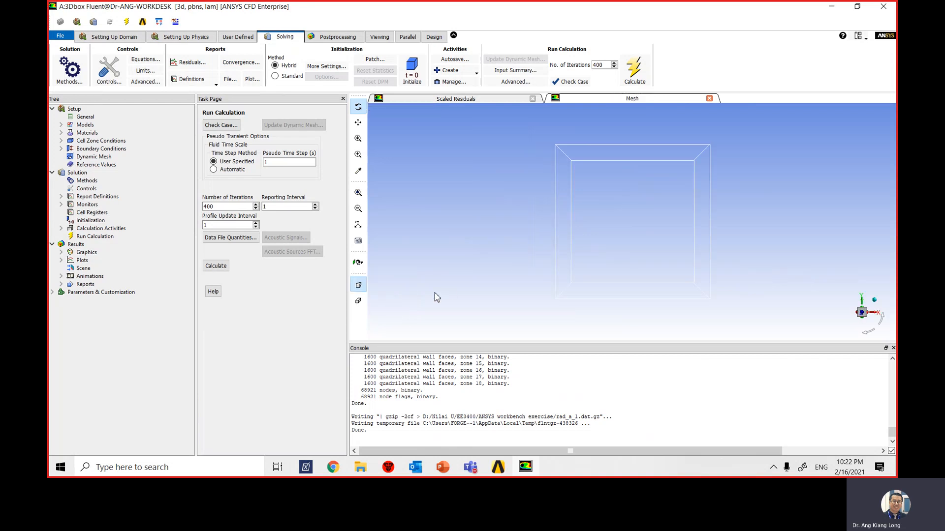
click(359, 263)
click(374, 298)
click(861, 317)
drag(861, 323, 863, 324)
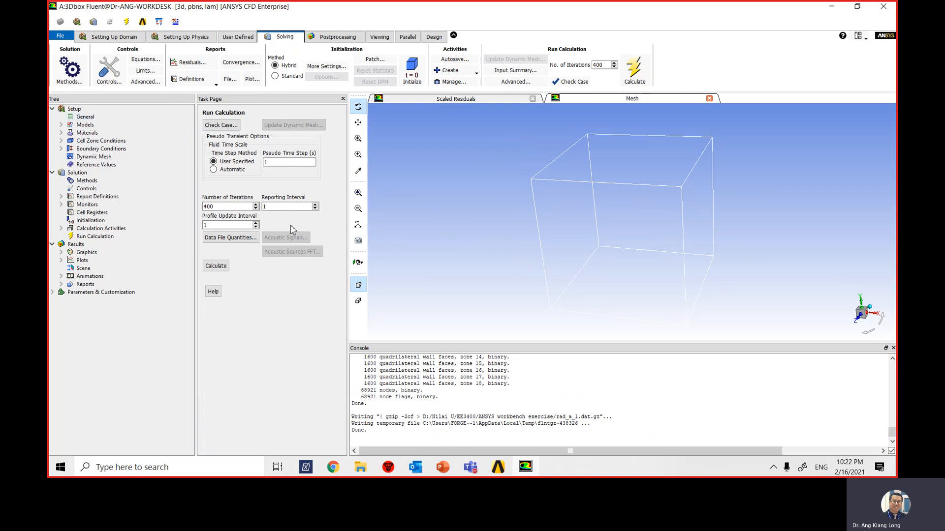
- Turn off light 0 in the Lights settings of the results graphics and close the settings
click(61, 253)
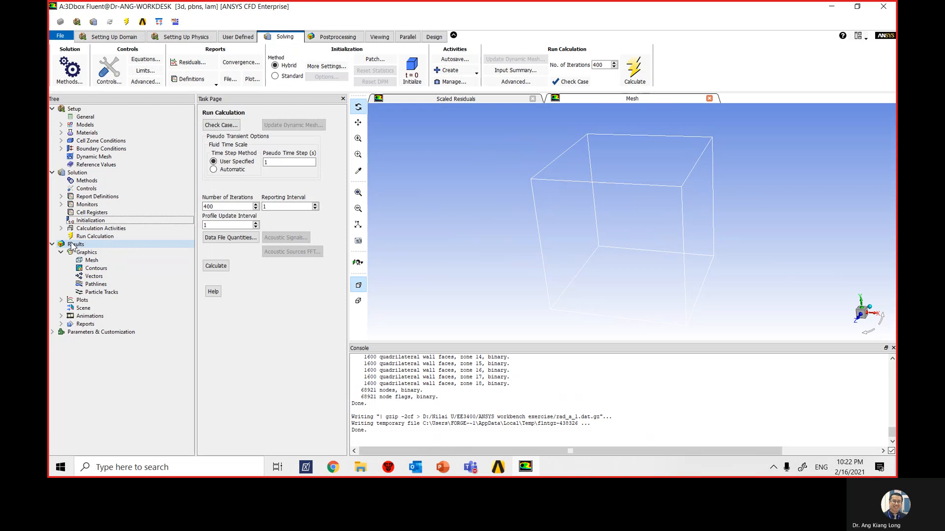
right_click(88, 252)
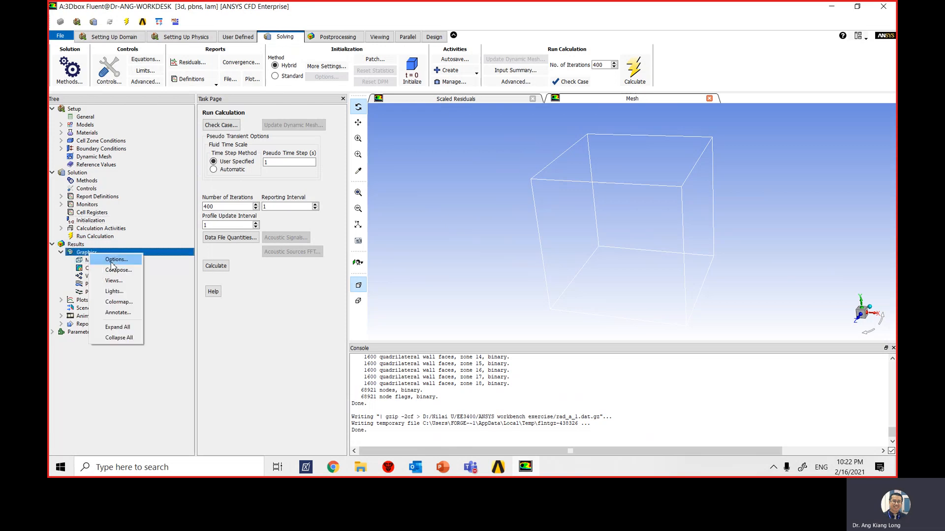
click(127, 292)
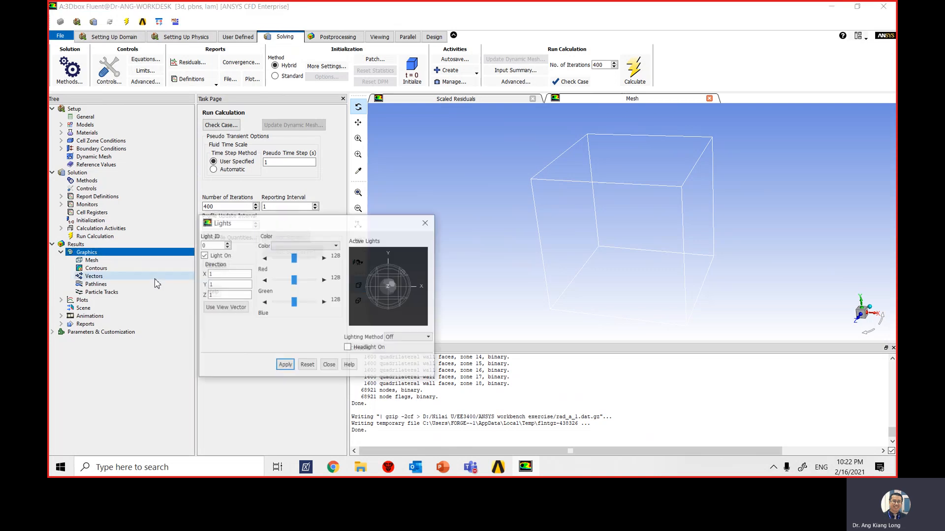
drag(279, 226, 323, 134)
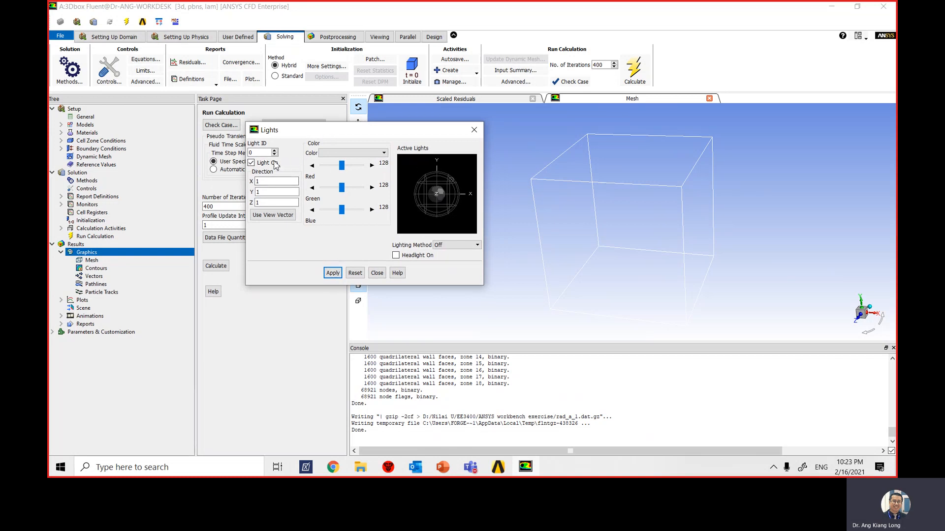
click(250, 163)
click(376, 273)
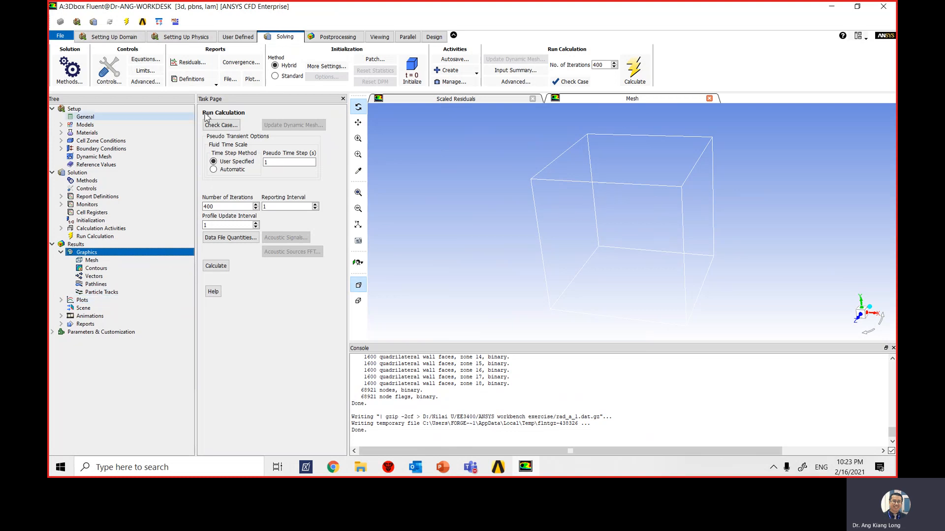
- Start a new line surface and set its start point to x0 = -0.125 m and z0 = 0.125 m
click(338, 37)
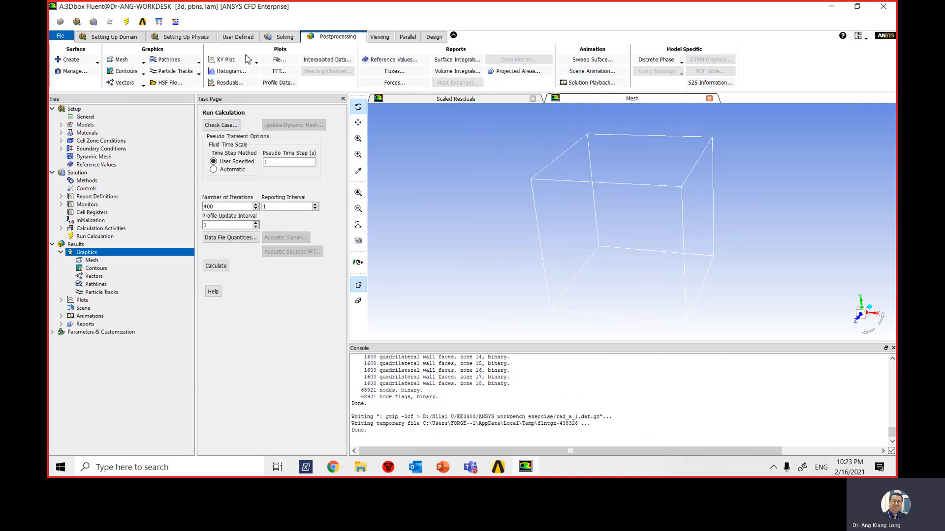
click(86, 61)
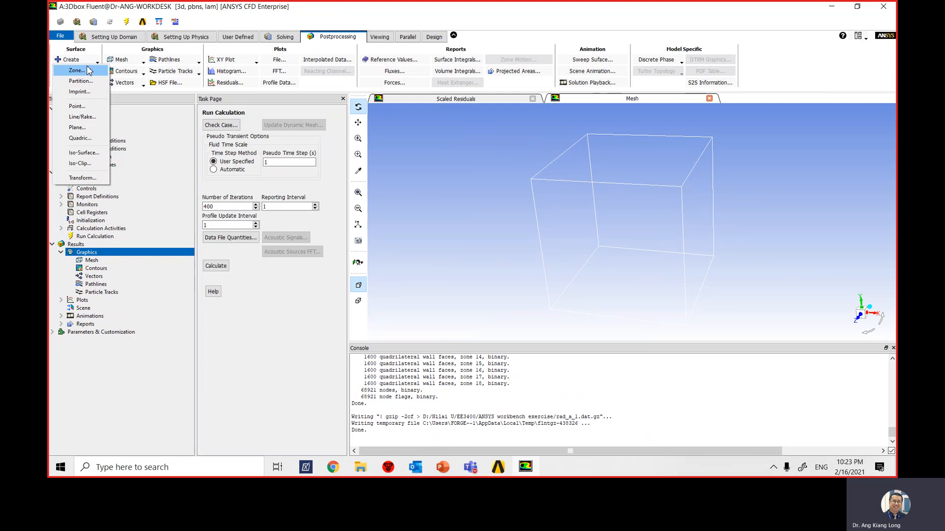
click(93, 118)
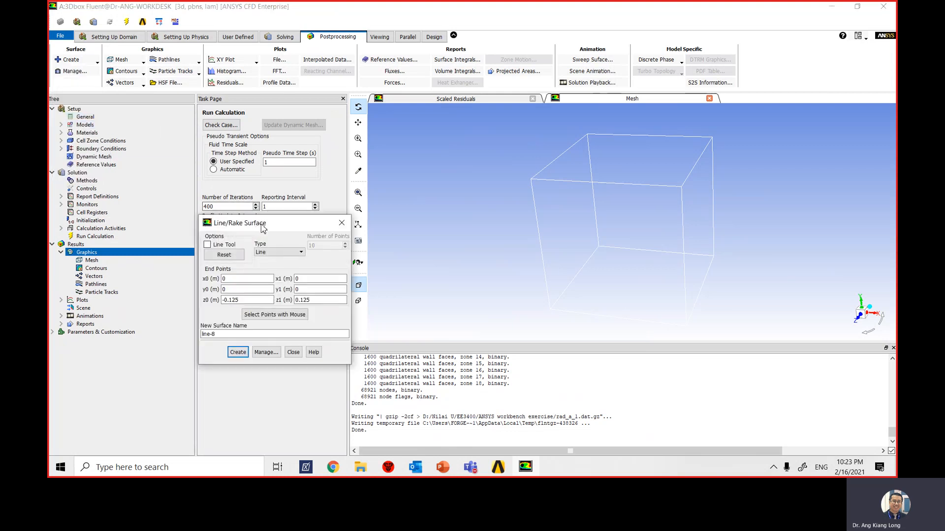
drag(225, 213, 313, 102)
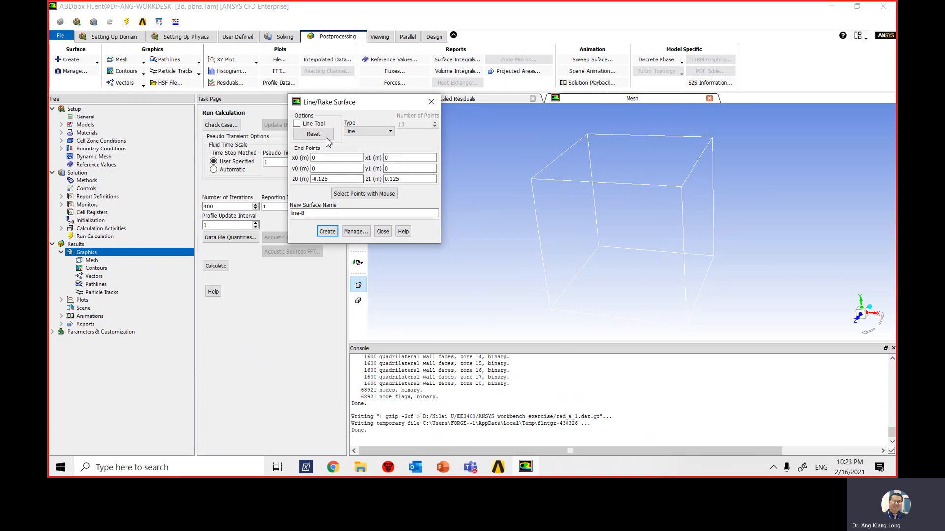
click(321, 161)
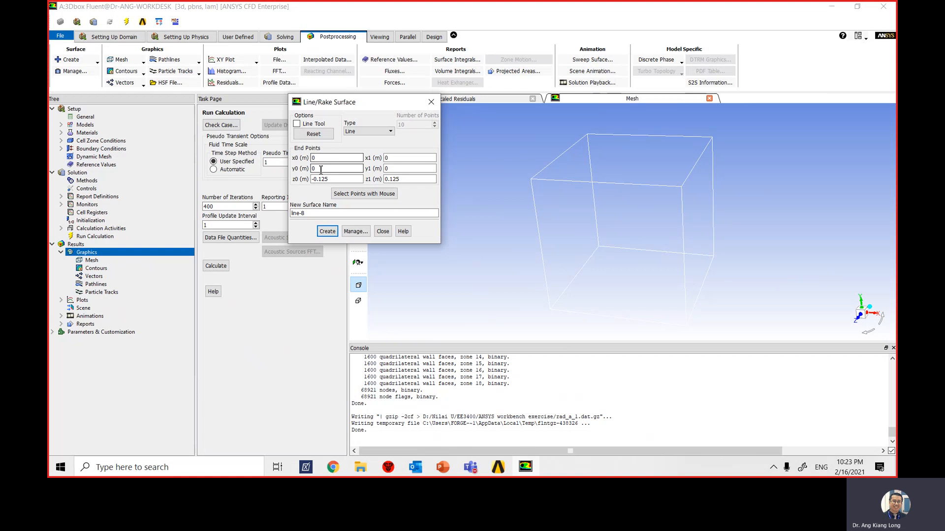
double_click(317, 158)
drag(323, 158, 296, 161)
text(-0.125)
click(316, 180)
key(BackSpace)
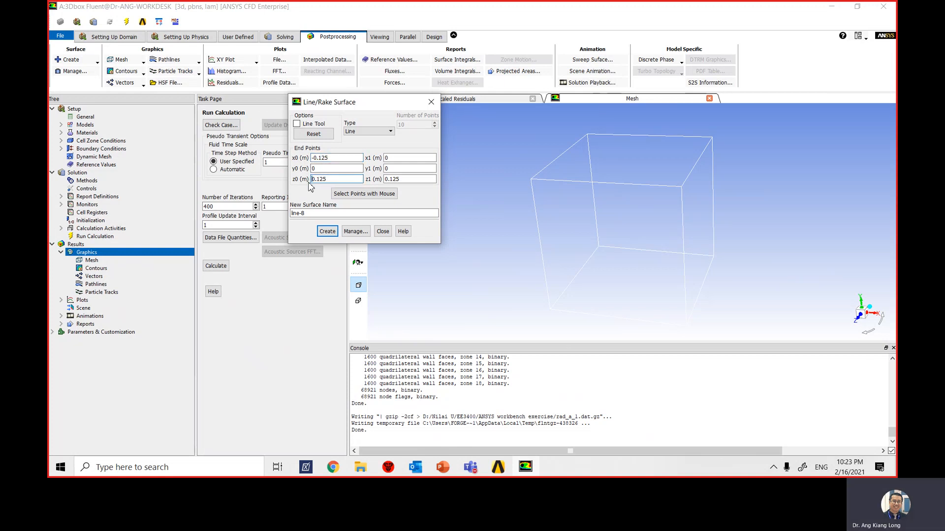
- Set the line's end coordinate x1 to 0.125 m, name the surface zz_x_side and create it
click(385, 158)
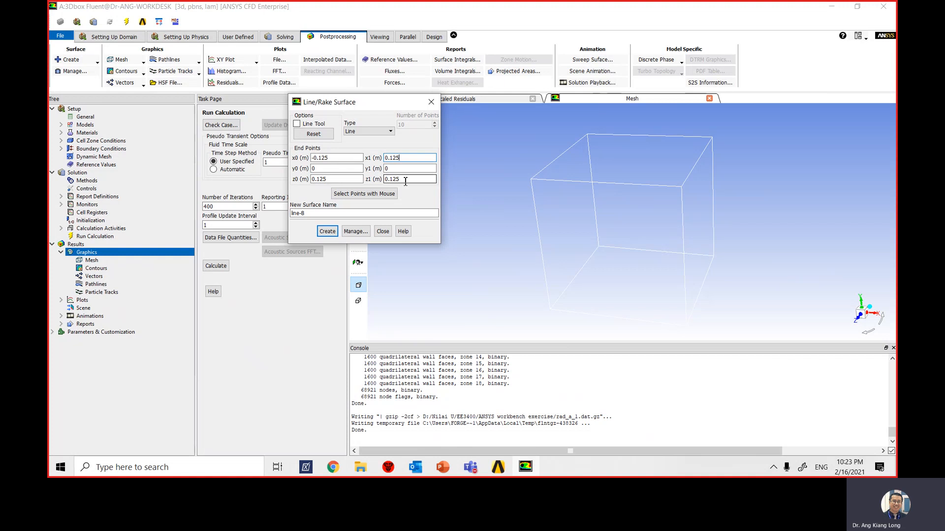
drag(310, 213, 283, 218)
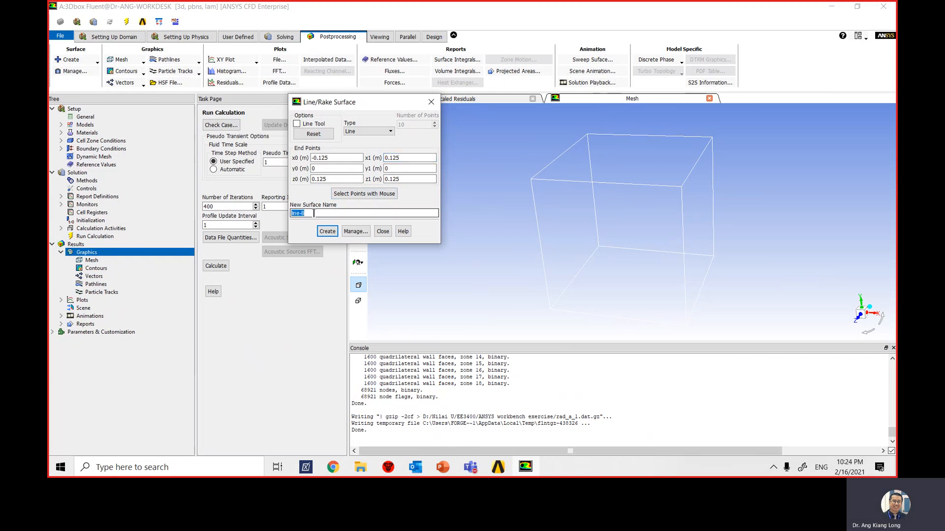
text(zz_x_)
text(sid)
text(de)
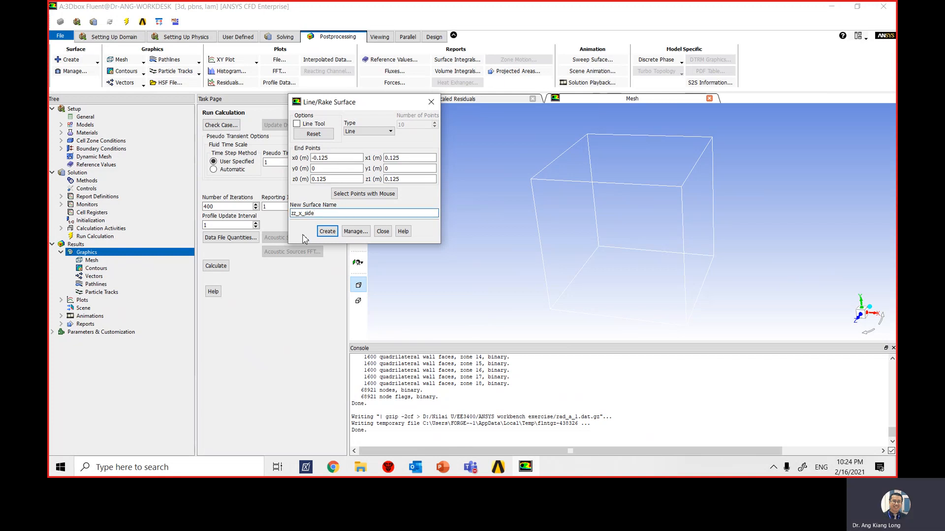
click(327, 233)
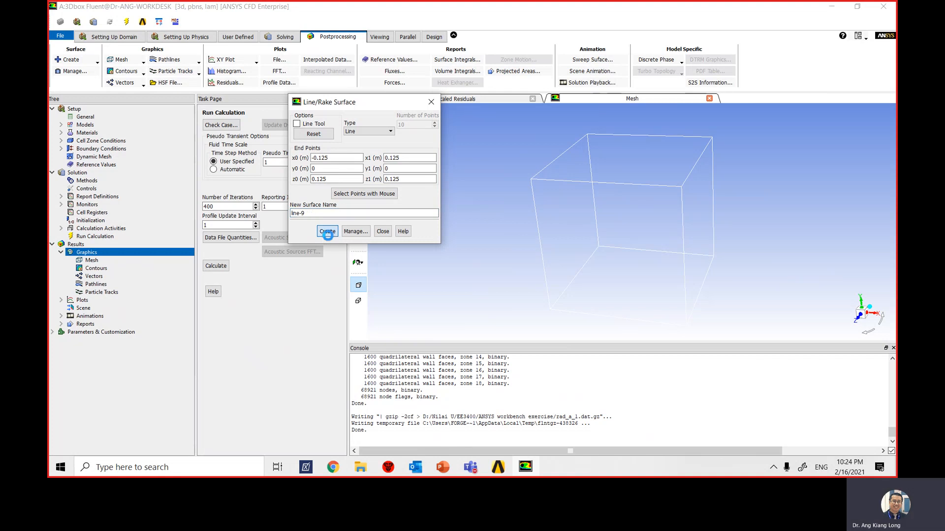
- Close the line surface settings and set up a filled contour plot with Auto Range off, minimum 421 and maximum 473.5
click(383, 231)
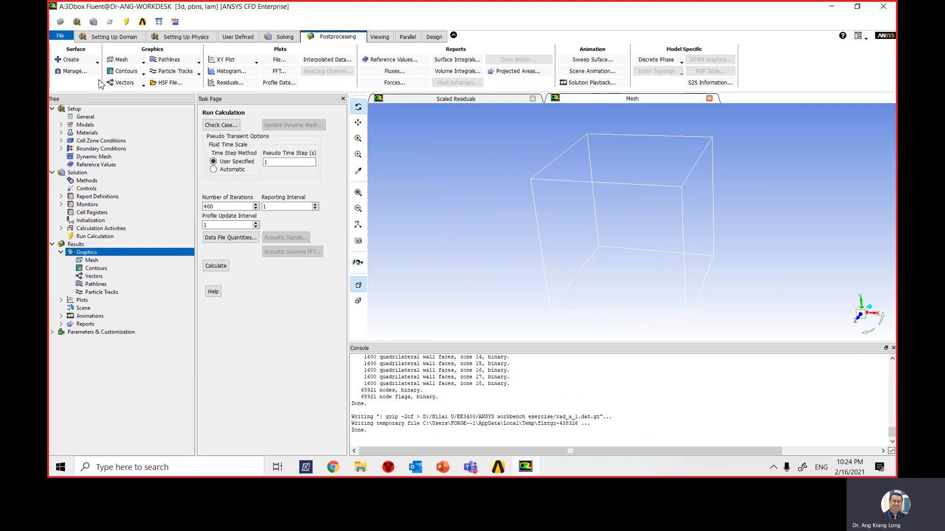
click(134, 83)
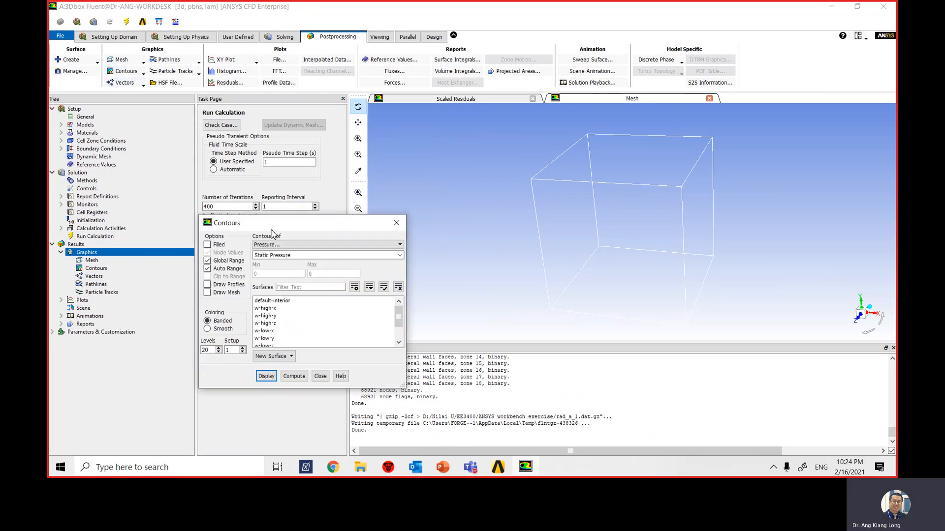
drag(280, 229, 295, 169)
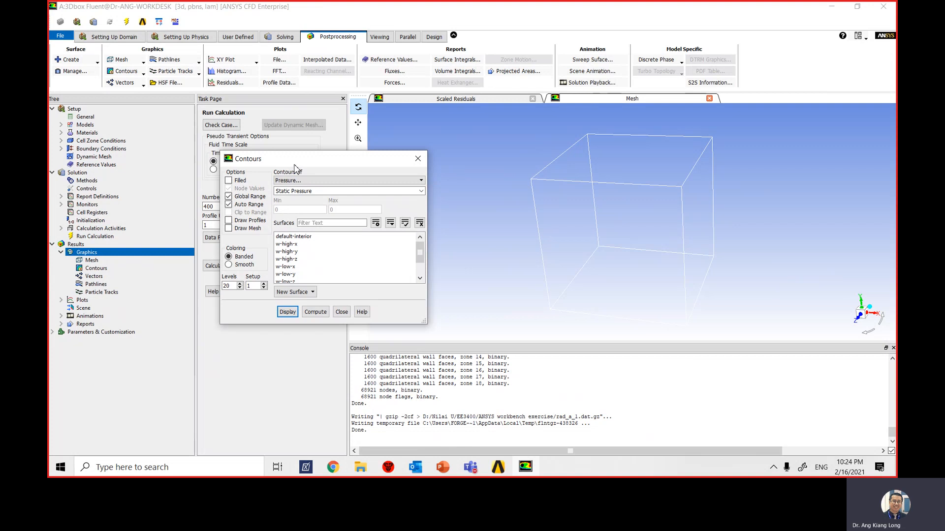
click(228, 181)
click(229, 205)
double_click(286, 210)
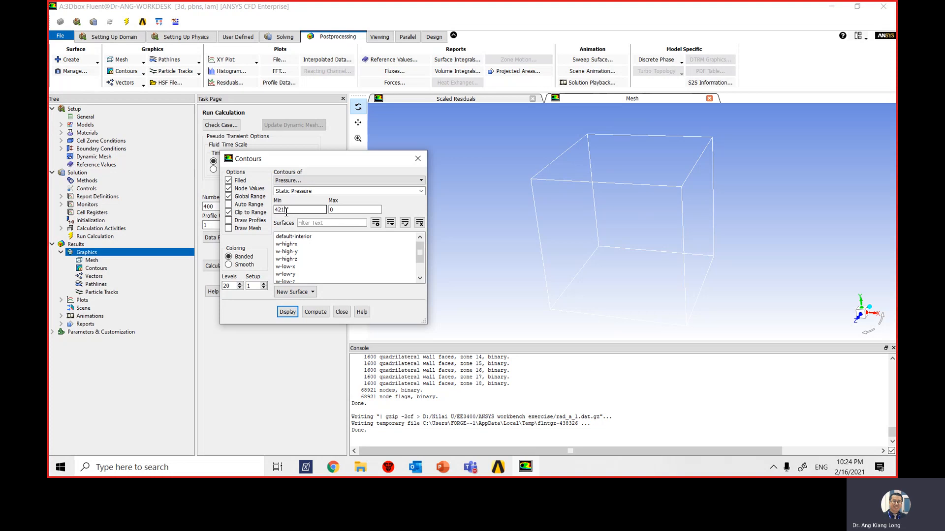
key(Tab)
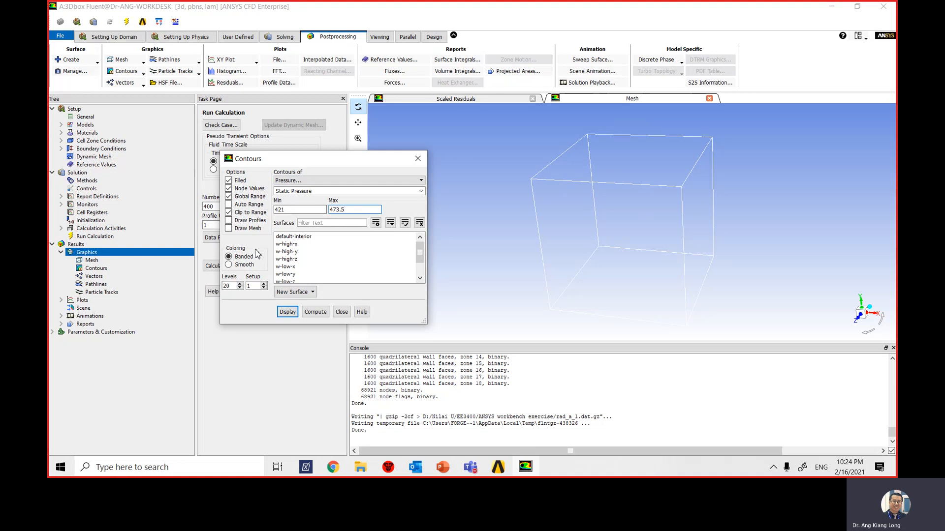
- Display static temperature contours on the zz_center_z surface
drag(421, 261, 421, 275)
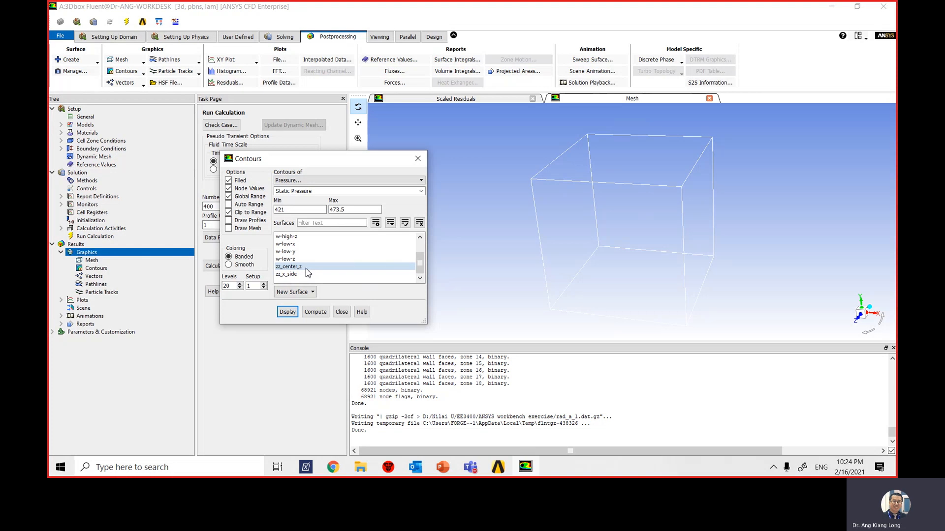
click(295, 266)
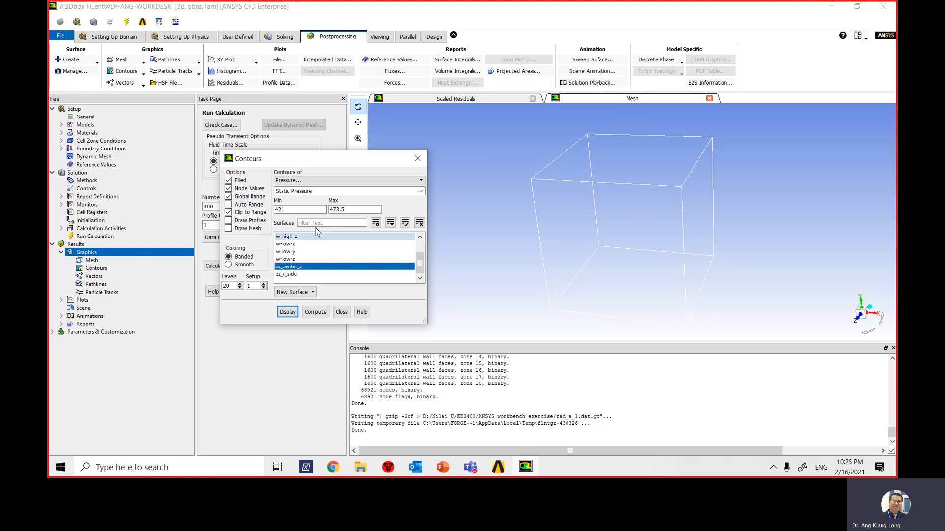
click(299, 181)
click(296, 207)
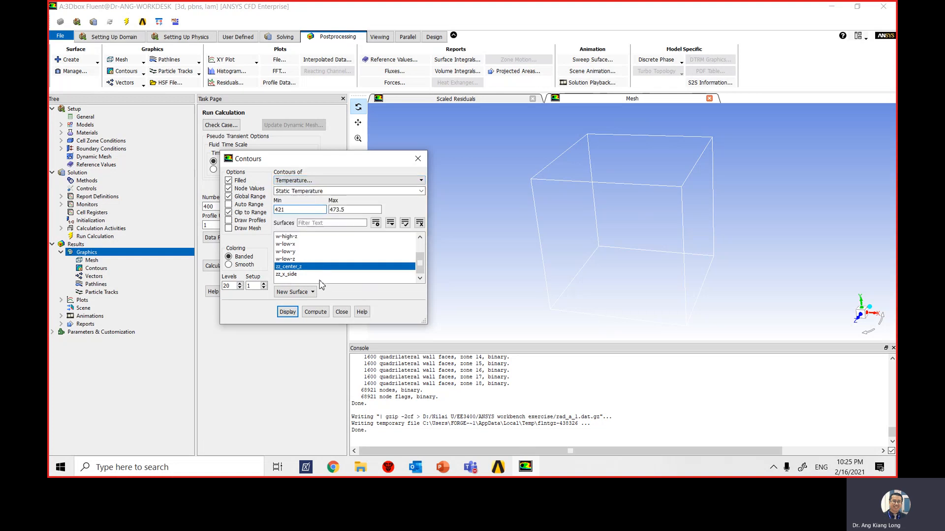
click(287, 313)
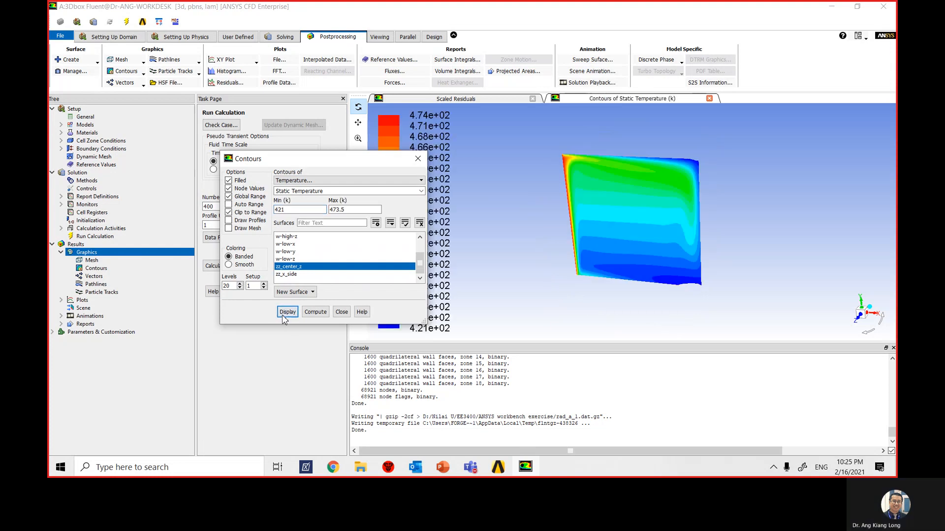
- Add the outline mesh of the box walls to the temperature contour display and close the contour settings
drag(350, 159, 269, 151)
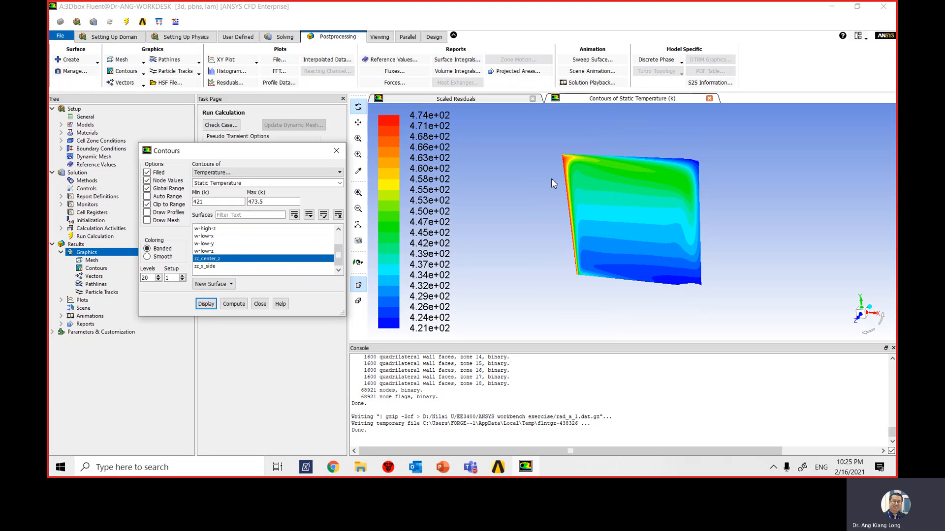
click(147, 221)
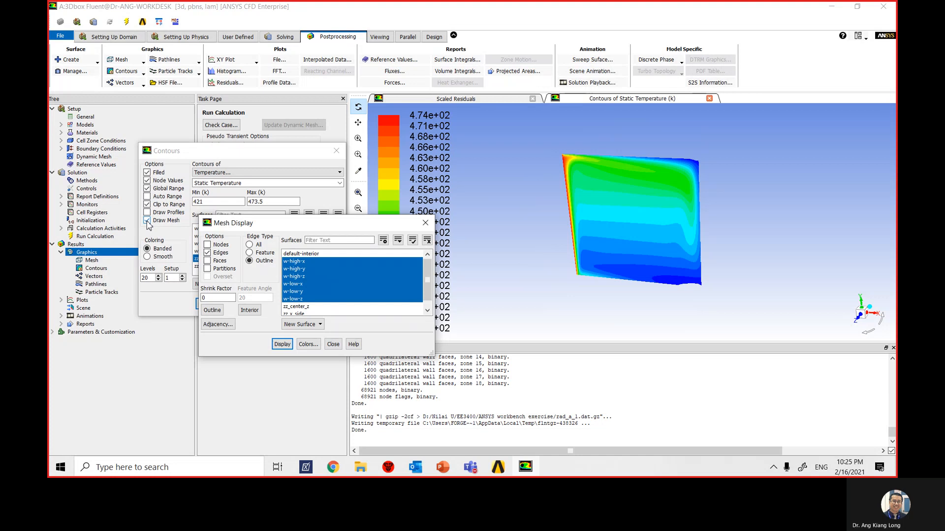
drag(306, 227, 313, 142)
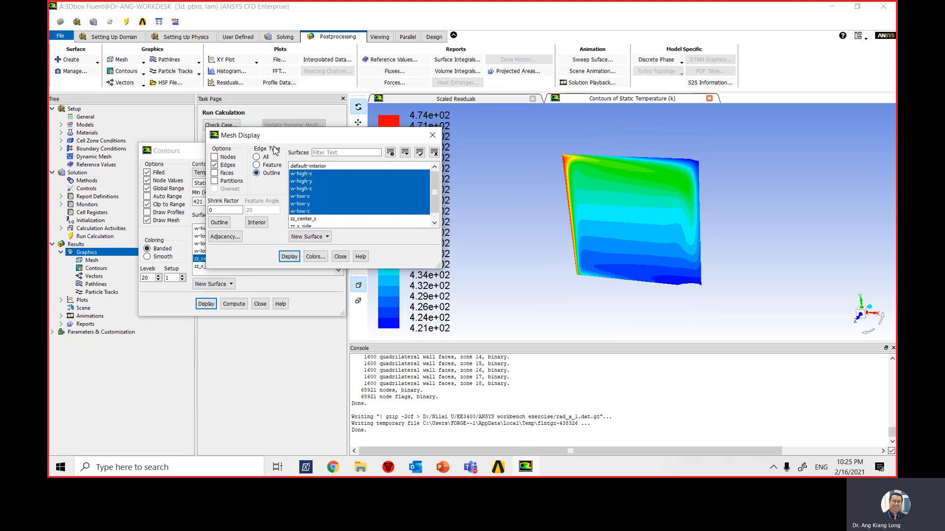
click(340, 256)
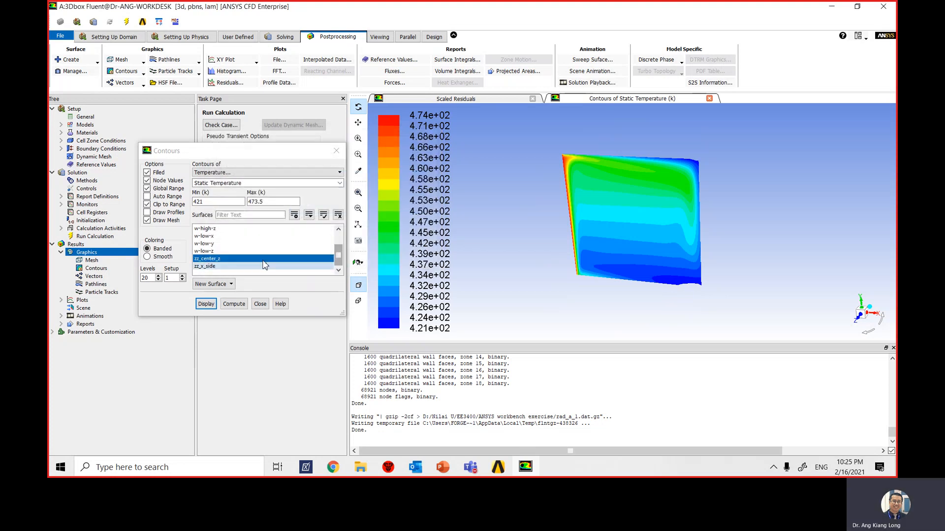
click(206, 306)
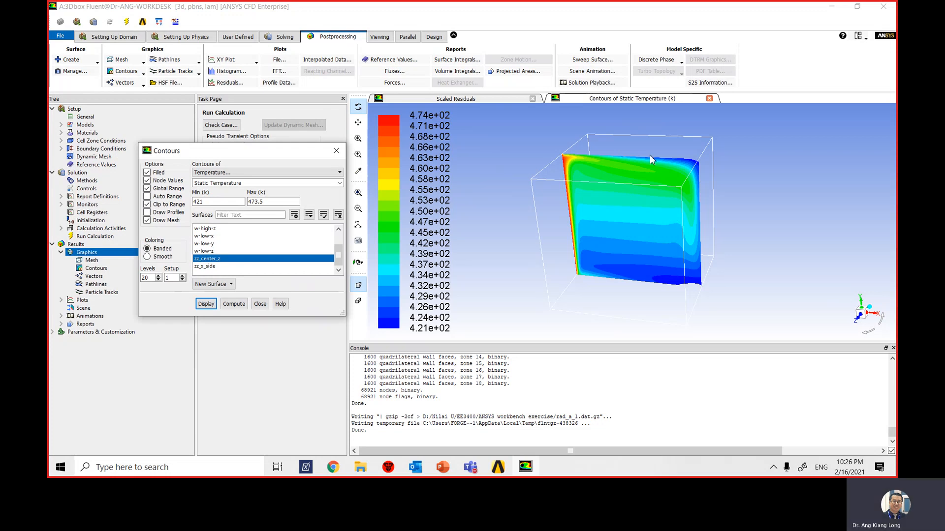
click(260, 304)
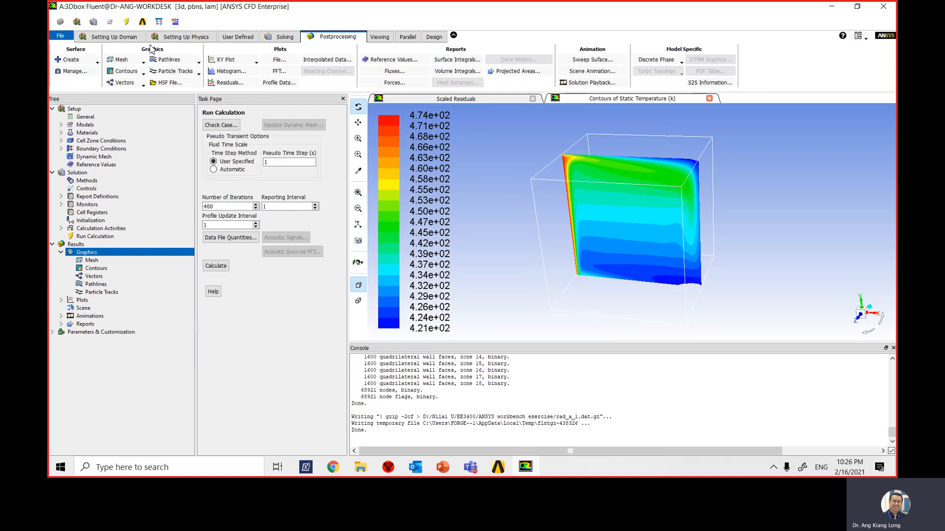
- Start a new contour definition and name it wall-temperature
click(127, 71)
click(129, 82)
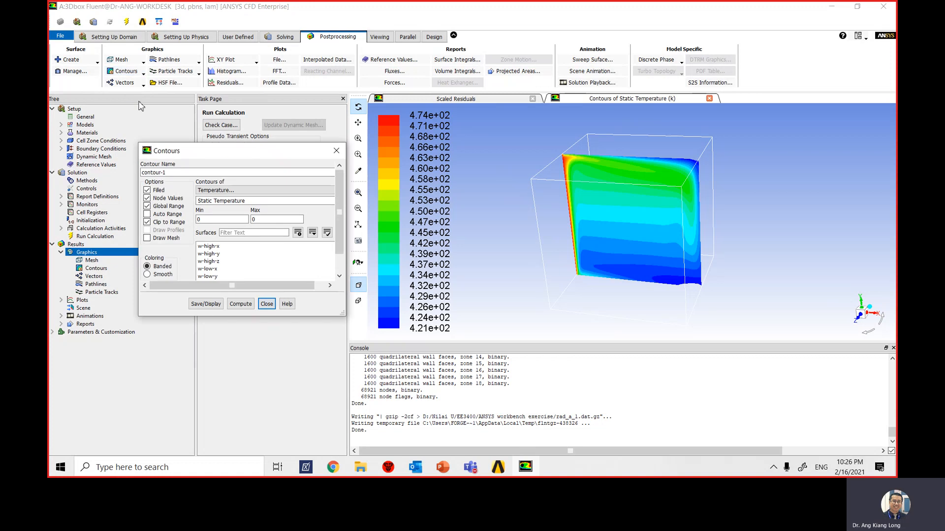
drag(224, 156, 383, 101)
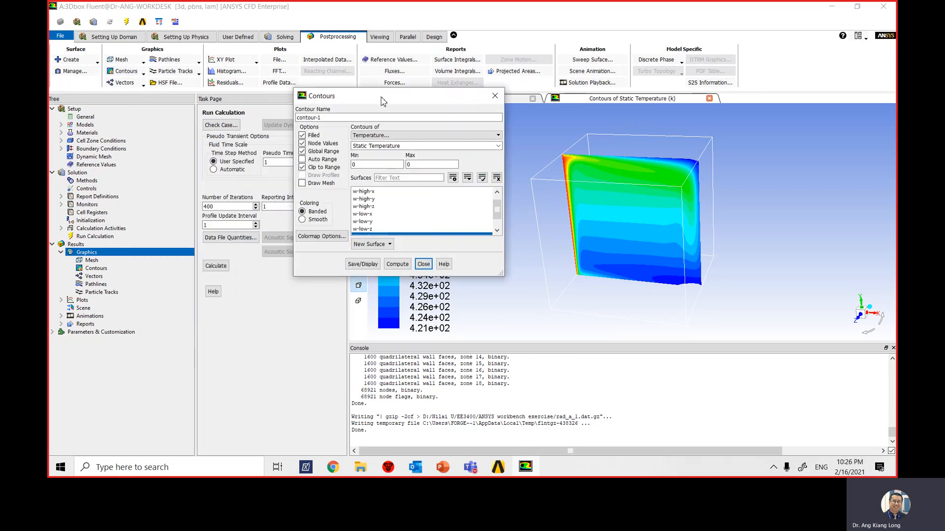
drag(328, 118, 279, 118)
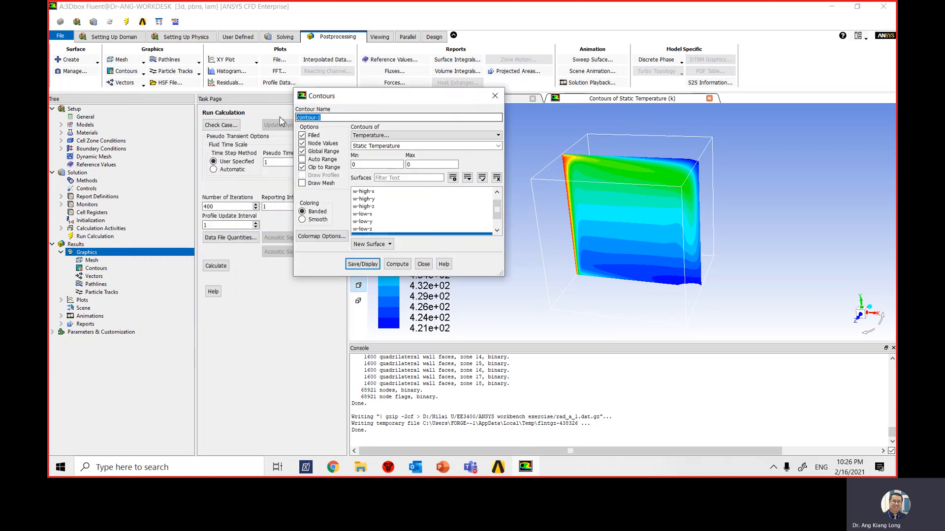
text(wall-temperature)
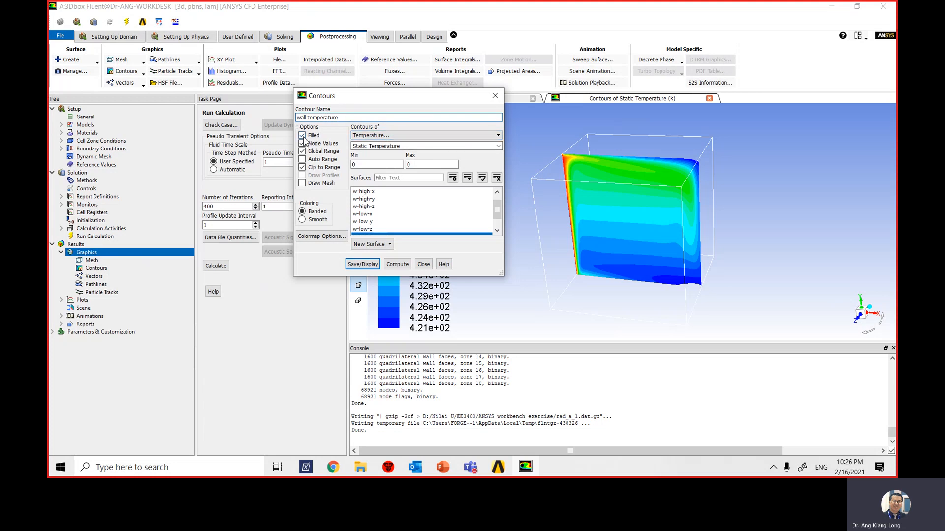
- Turn off Node Values for the wall-temperature contour and set its range from 413 to 473.15 with Auto Range off
click(303, 144)
click(302, 160)
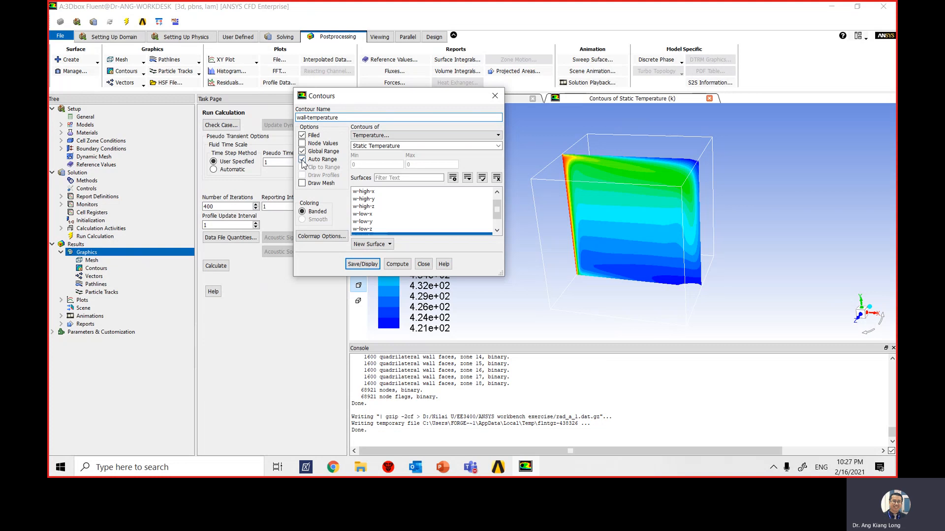
click(302, 160)
drag(364, 164, 348, 160)
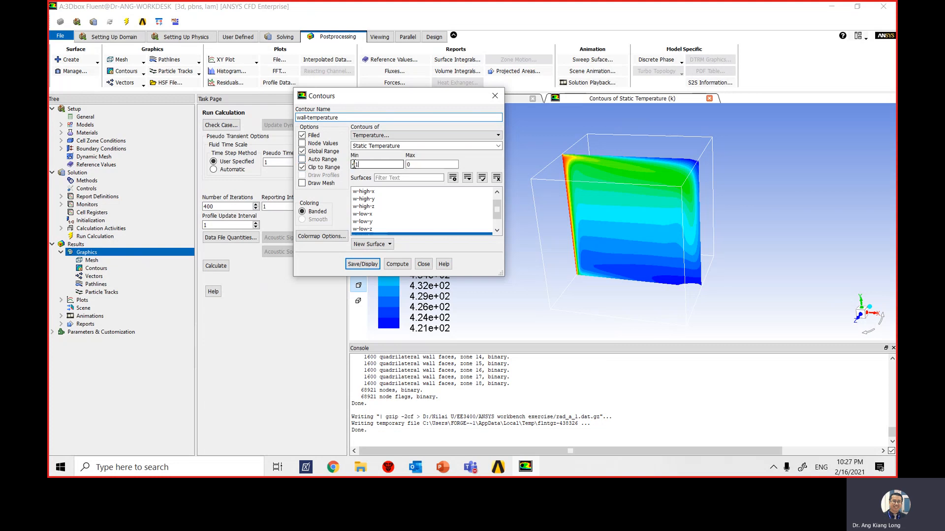
key(Tab)
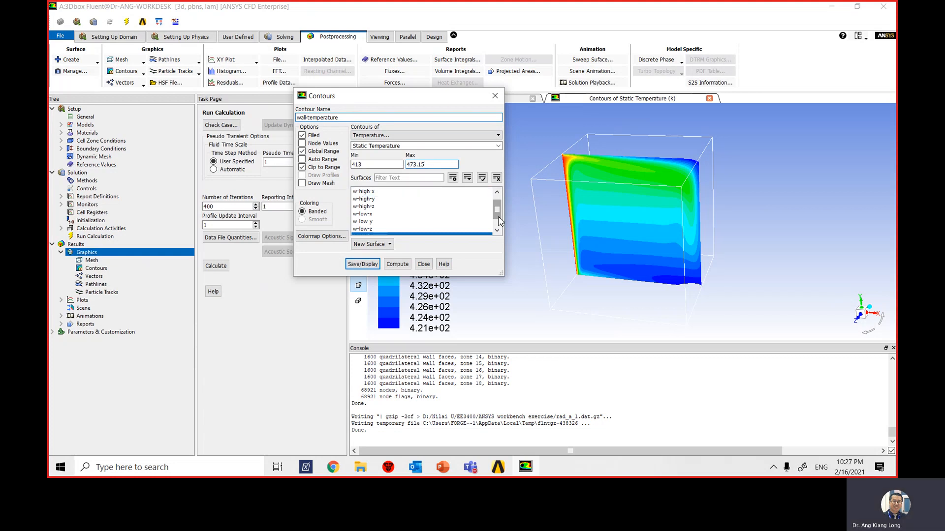
- Select the six wall surfaces from w-high-x to w-low-z plus zz_center_z, save and display the wall-temperature contour, and close its settings
drag(498, 212, 497, 208)
click(370, 200)
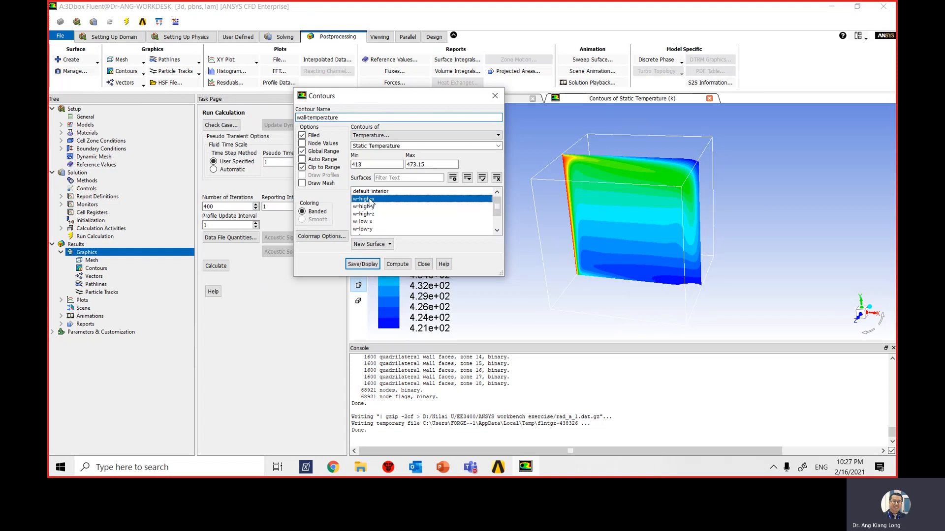
drag(370, 201, 376, 230)
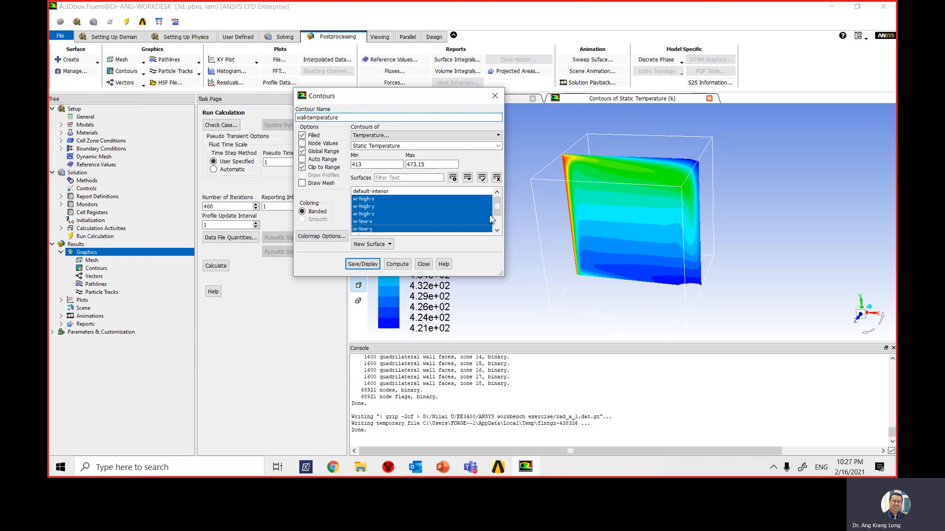
drag(491, 219, 407, 230)
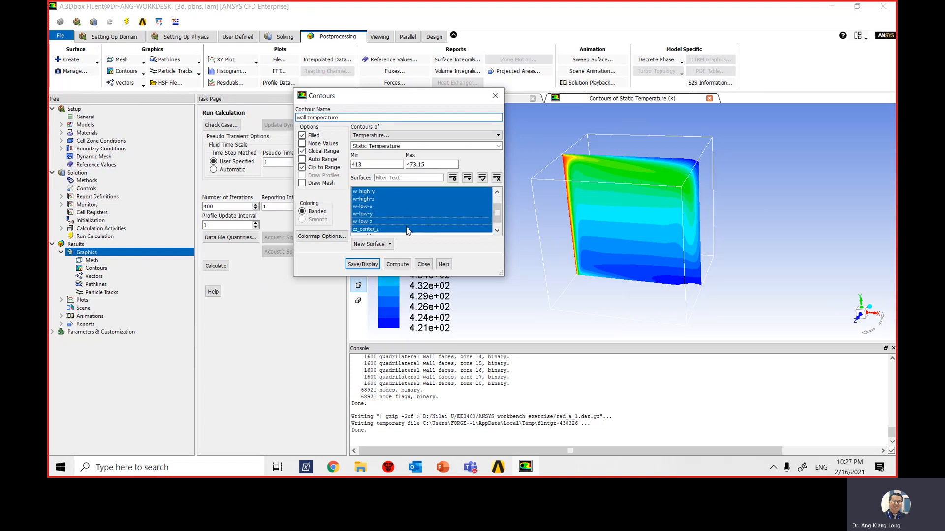
click(497, 231)
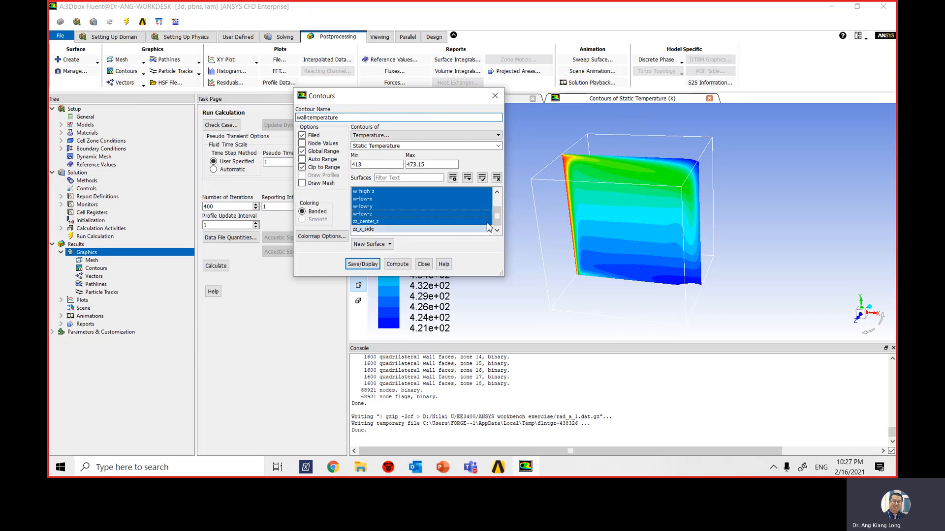
mouse_move(499, 223)
mouse_down()
mouse_move(500, 208)
mouse_move(500, 225)
mouse_up()
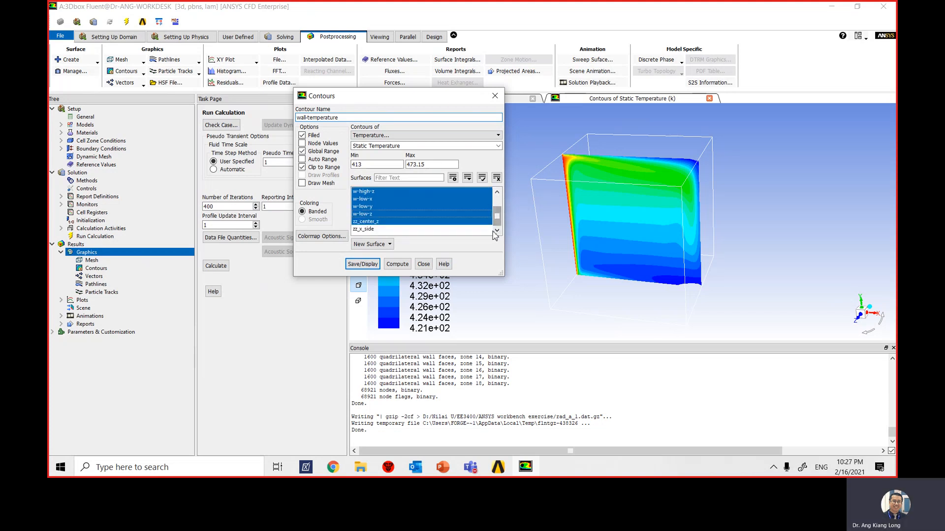
click(363, 265)
drag(431, 102, 260, 124)
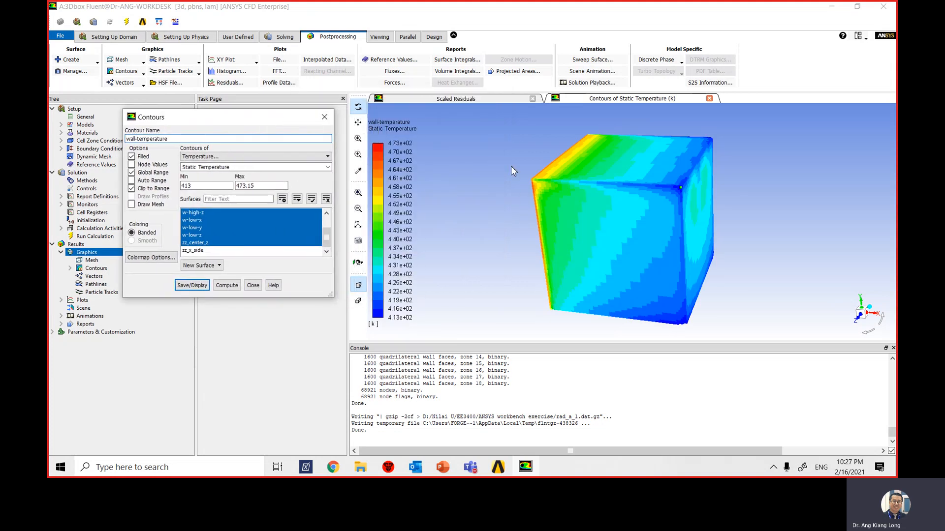
click(253, 285)
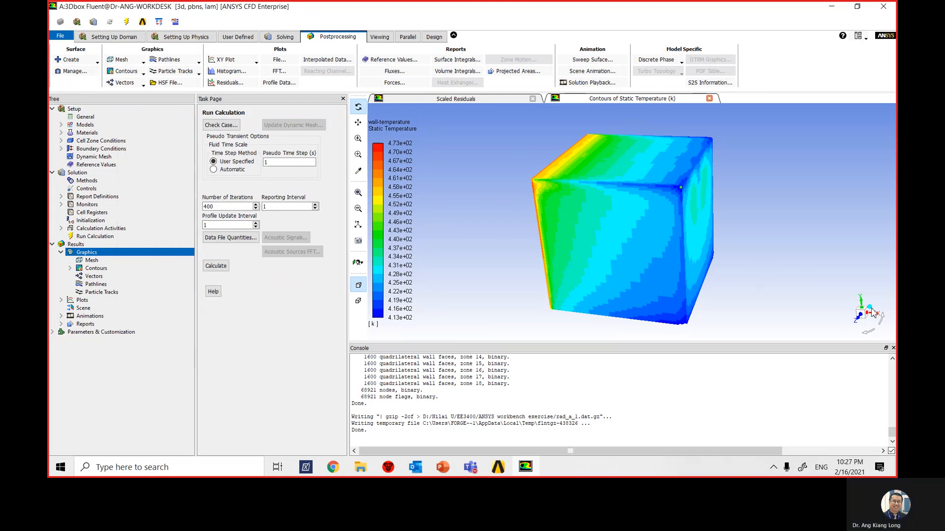
- Rotate the box to examine the wall temperature contours from several sides
drag(860, 312, 842, 305)
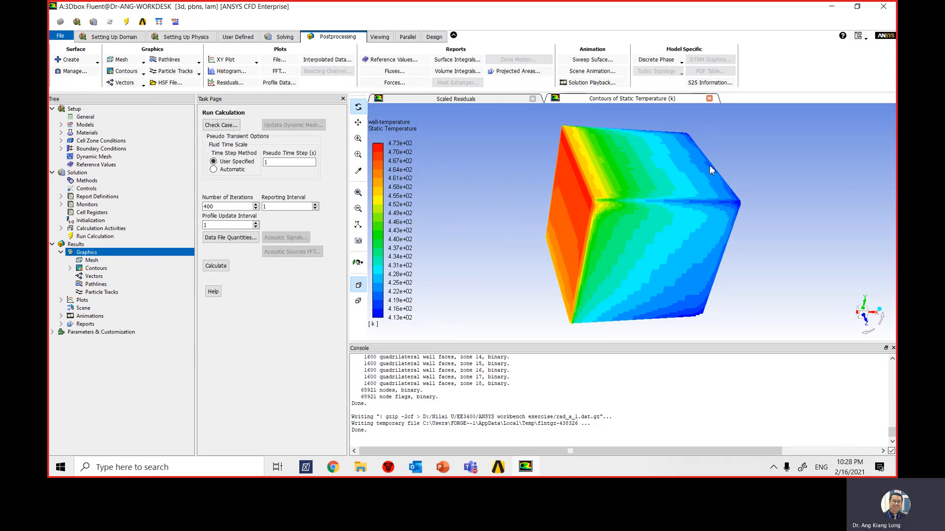
click(858, 323)
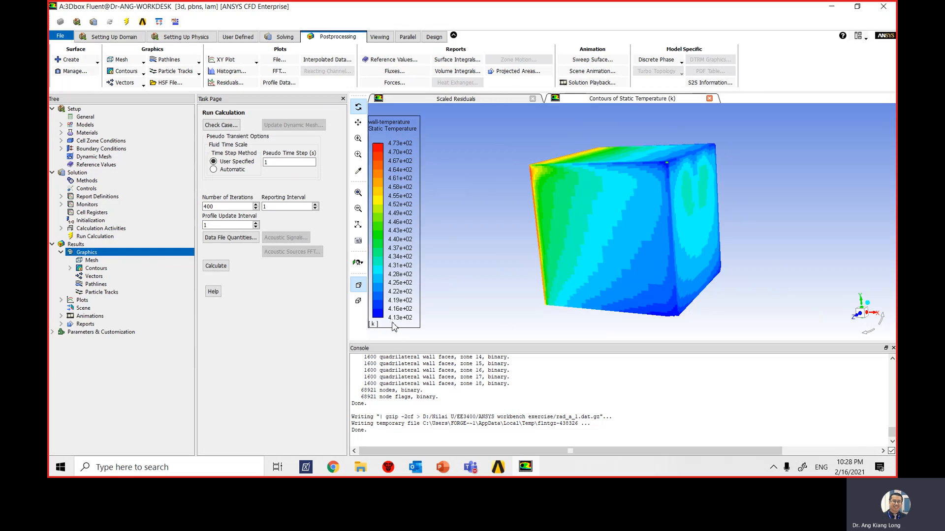
click(867, 316)
click(871, 295)
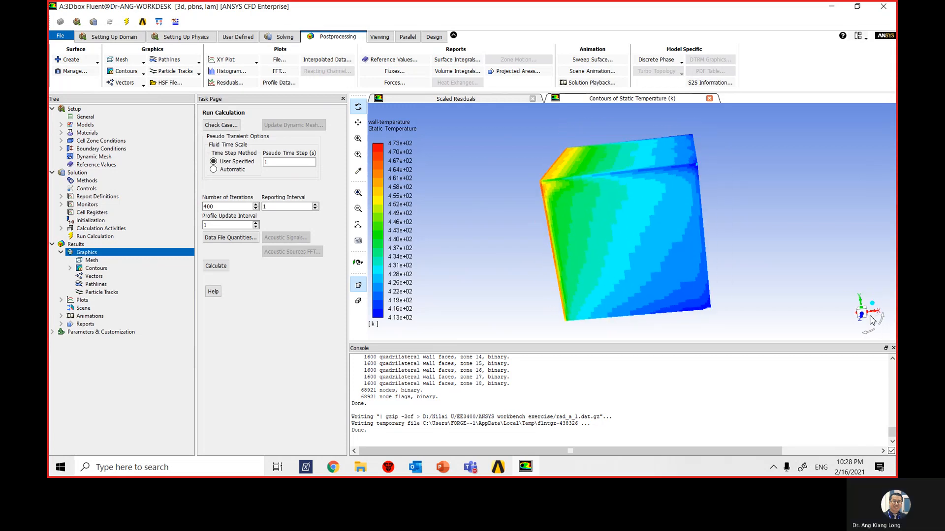
drag(867, 326, 878, 319)
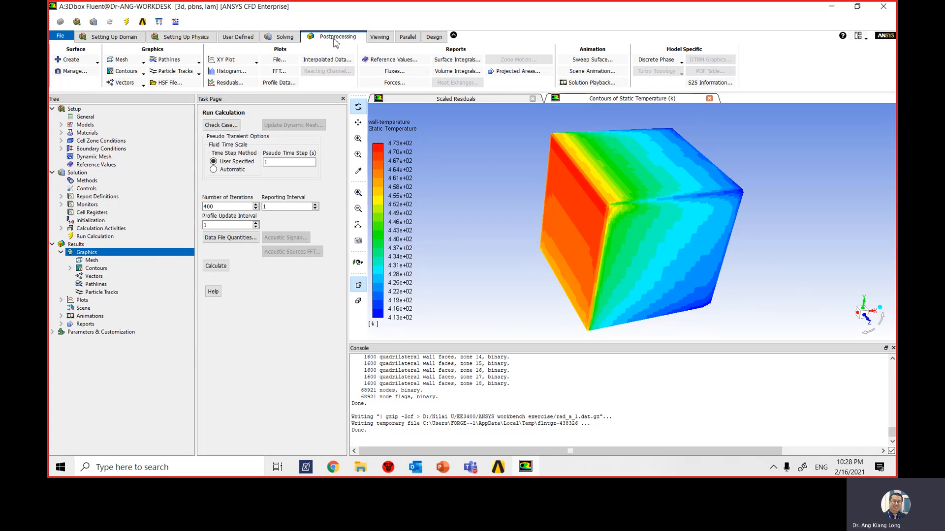
- Set up an unsaved contour plot of the wall flux variable Radiation Heat Flux with Auto Range on
click(141, 73)
click(138, 83)
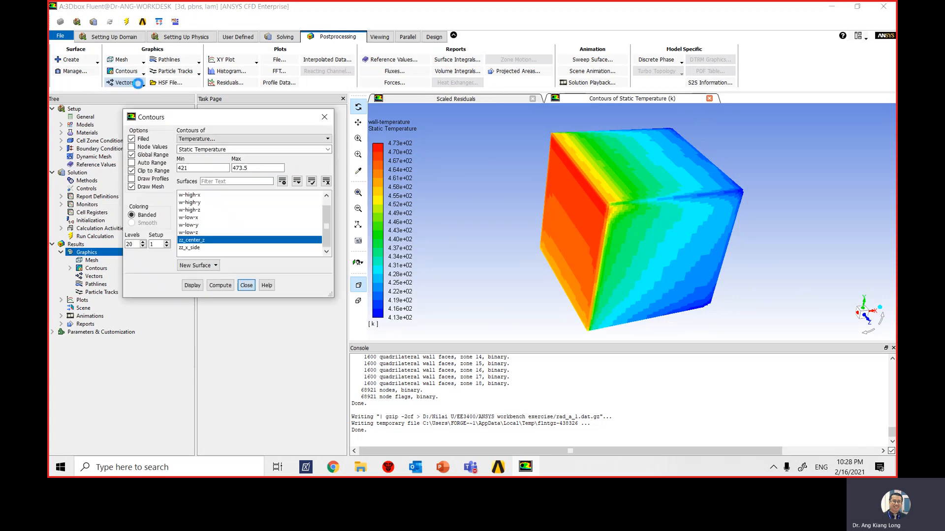
drag(253, 122, 297, 122)
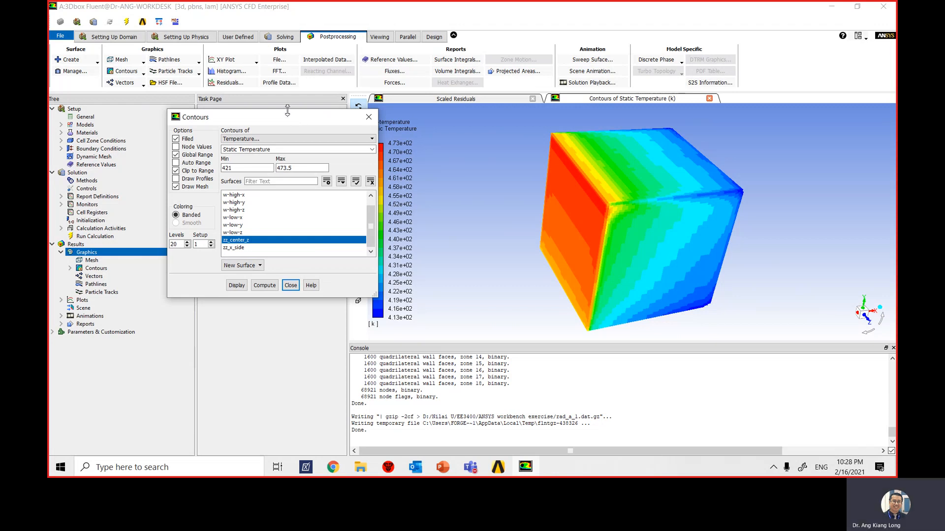
click(295, 139)
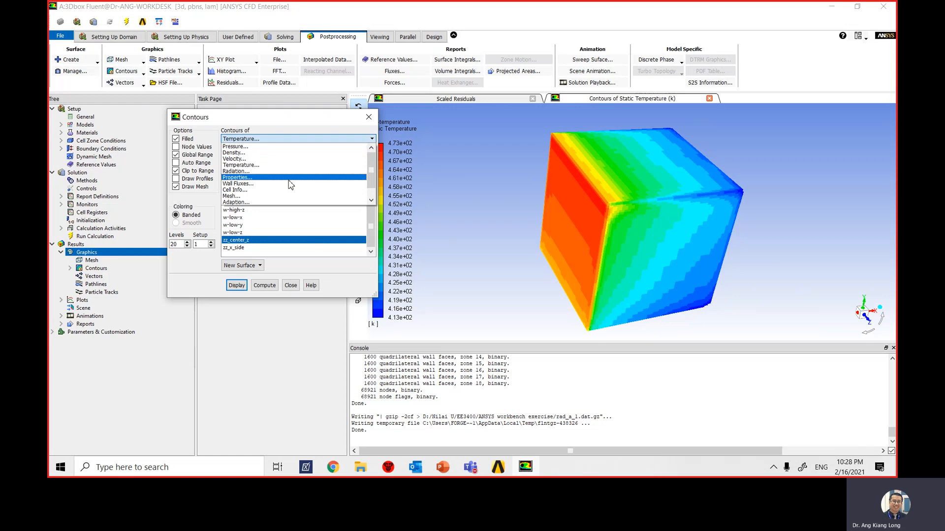
click(294, 184)
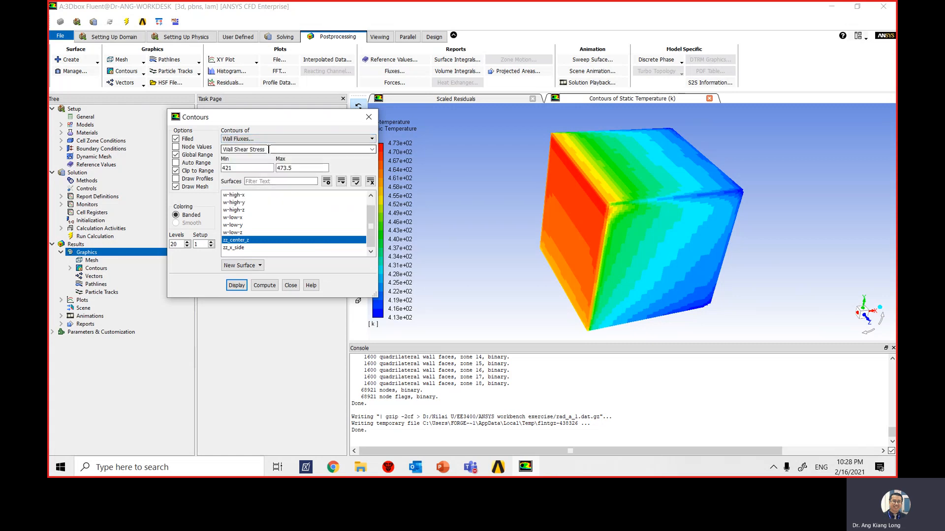
click(269, 149)
click(372, 149)
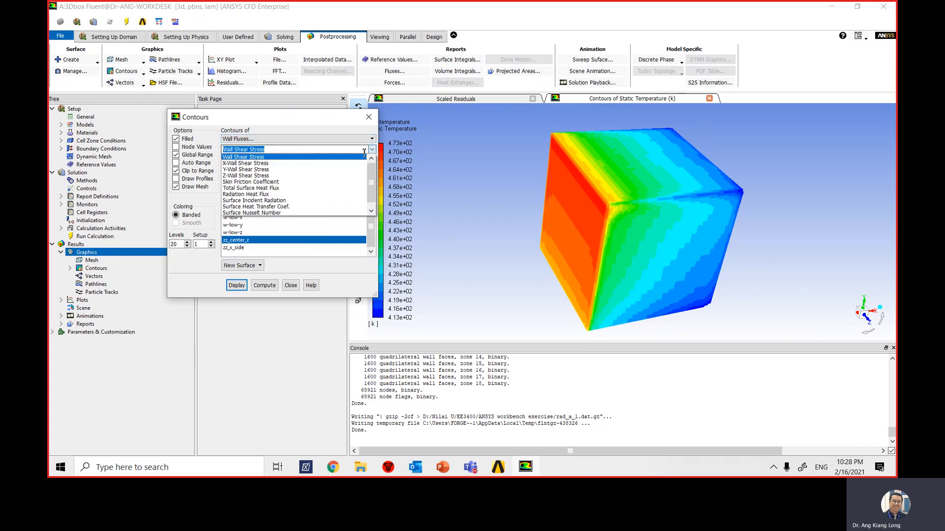
click(302, 195)
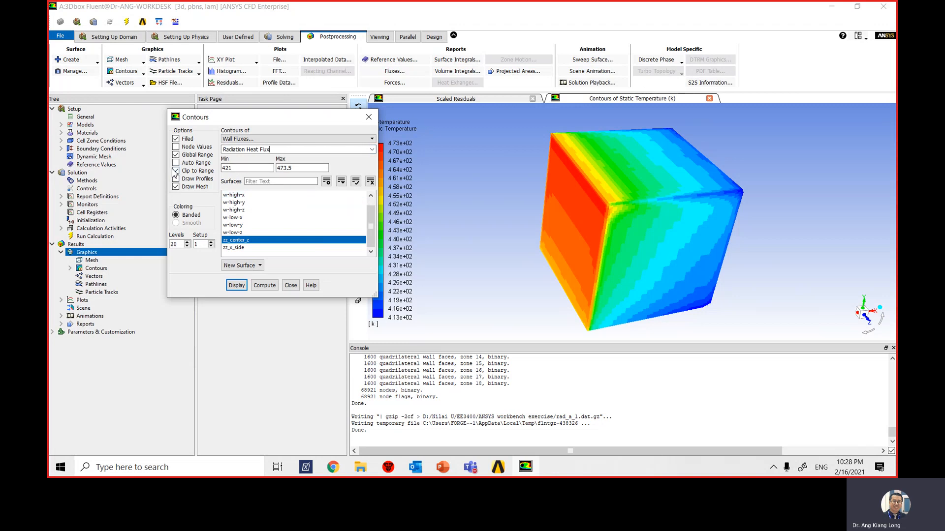
click(176, 162)
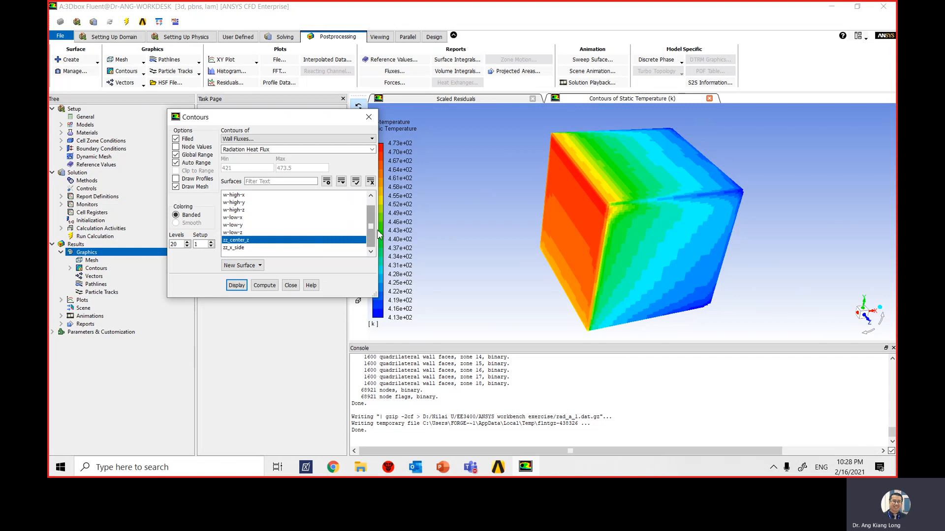
- Add the six wall surfaces from w-high-x to w-low-z to the selected zz_center_z and display the radiation heat flux contours
scroll(372, 231, up, 1)
click(243, 202)
click(244, 210)
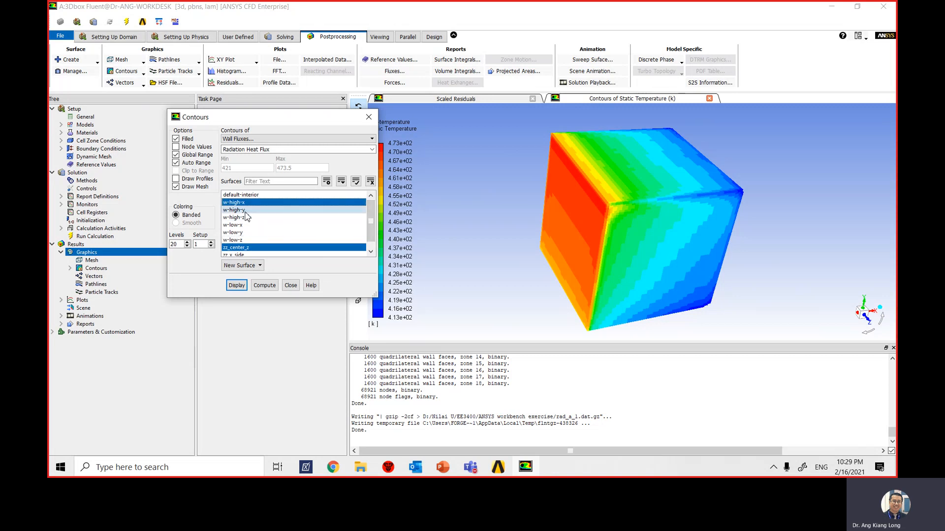
click(245, 217)
click(246, 225)
click(249, 233)
click(254, 240)
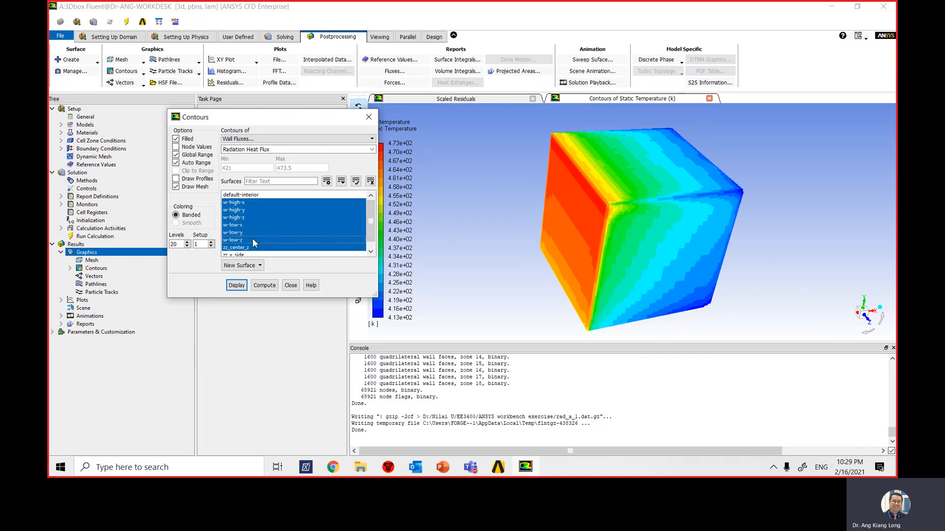
scroll(362, 229, down, 1)
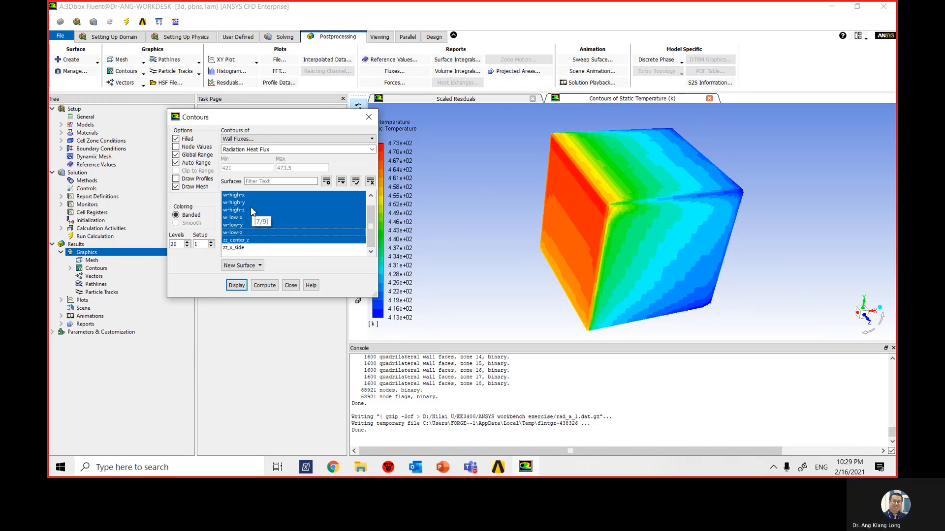
click(237, 287)
drag(290, 124, 245, 127)
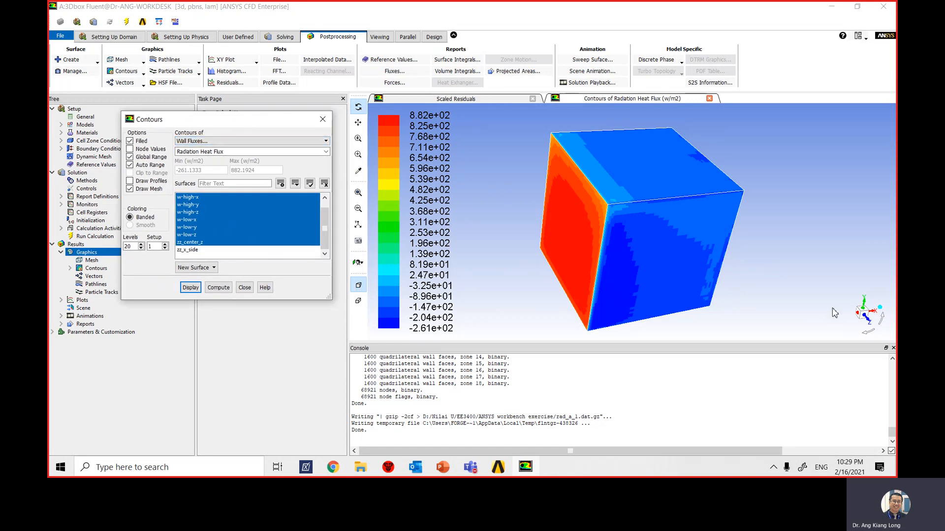
- Rotate the box to examine the radiation heat flux on its walls, and close the contour settings
click(858, 317)
drag(854, 315, 857, 316)
drag(862, 316, 864, 315)
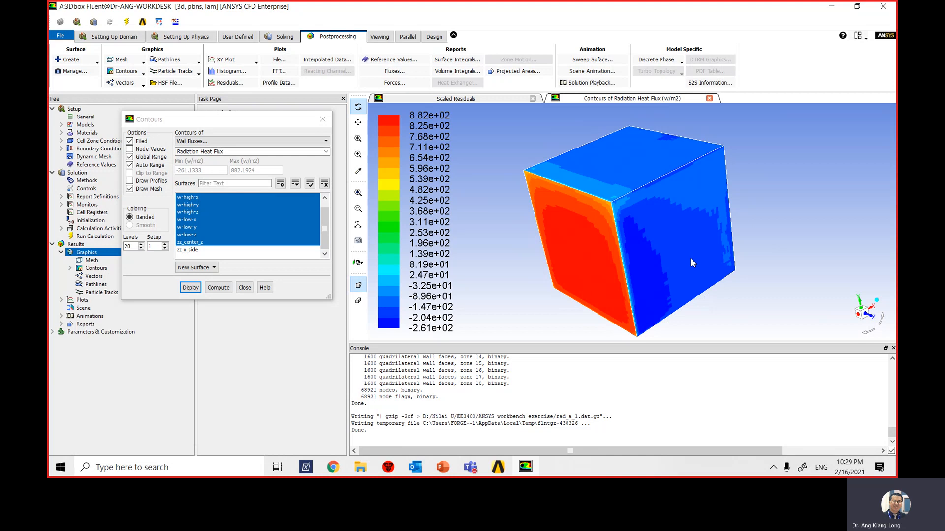
click(862, 316)
drag(848, 325, 867, 330)
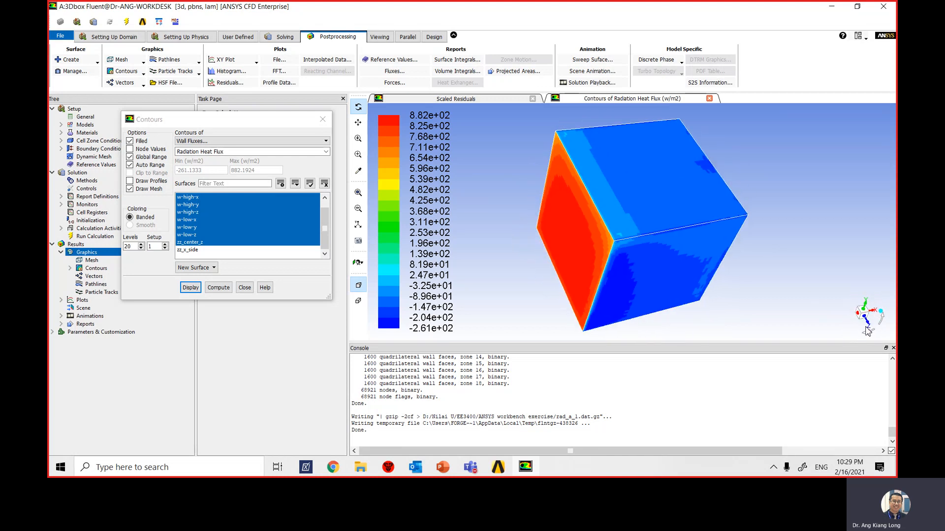
click(244, 288)
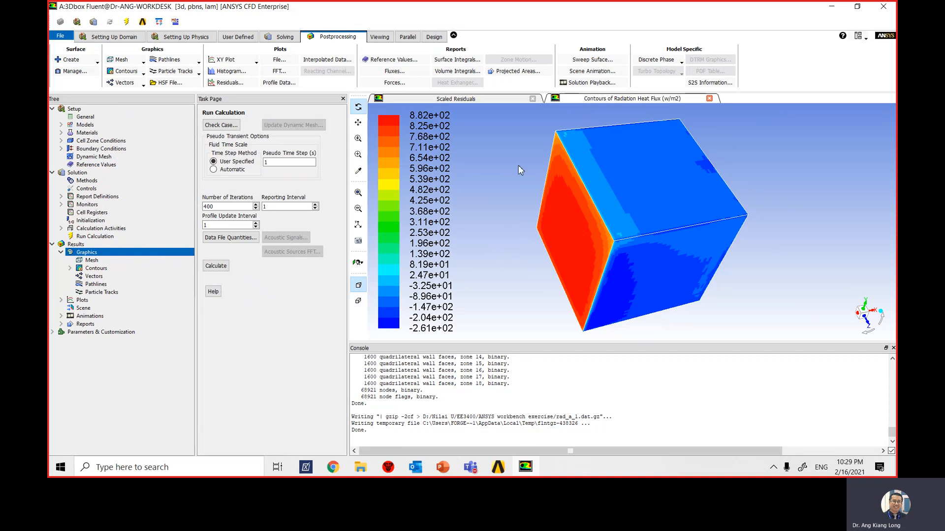
right_click(497, 195)
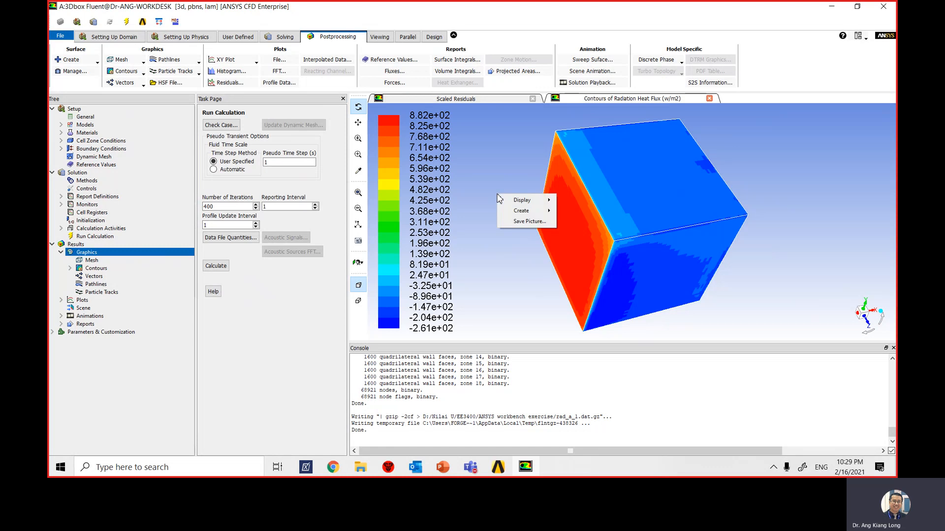
click(491, 154)
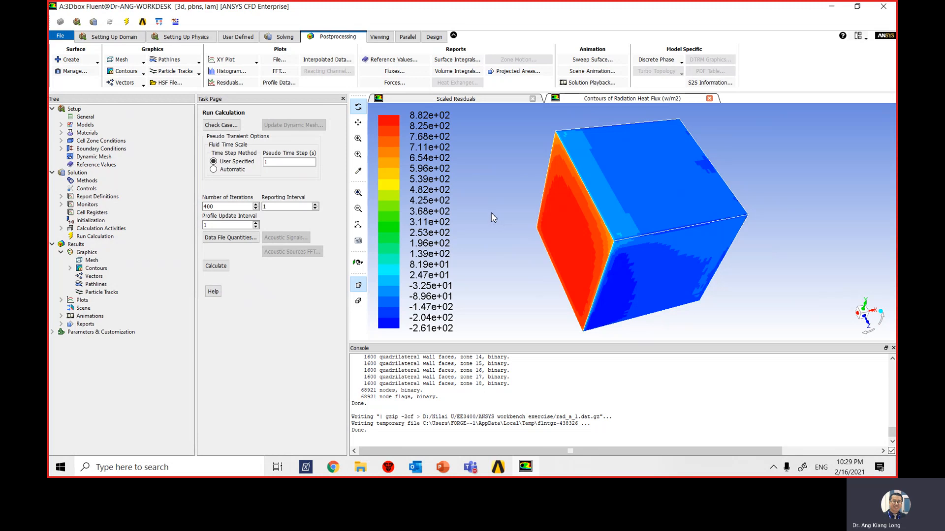
- Display velocity vectors coloured by velocity magnitude on the zz_center_z surface
click(142, 87)
click(127, 93)
drag(256, 227, 233, 156)
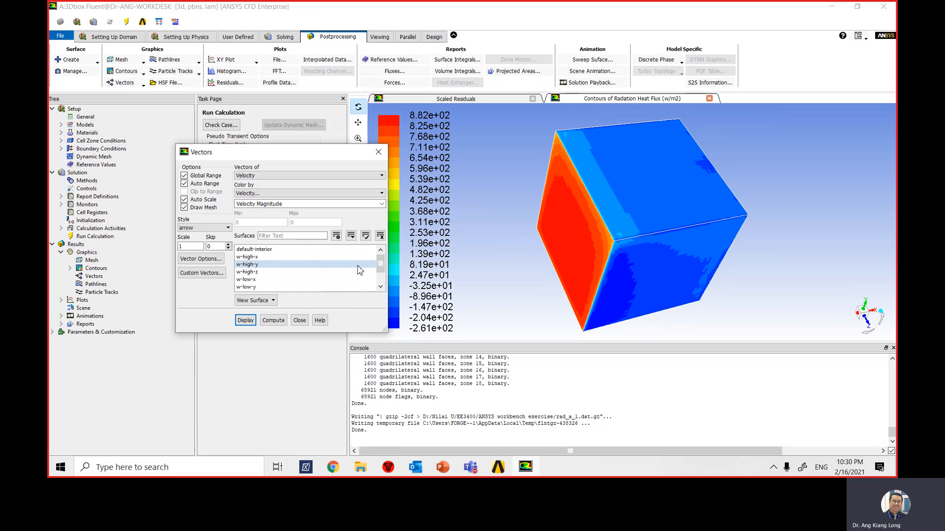
drag(382, 268, 382, 277)
click(261, 280)
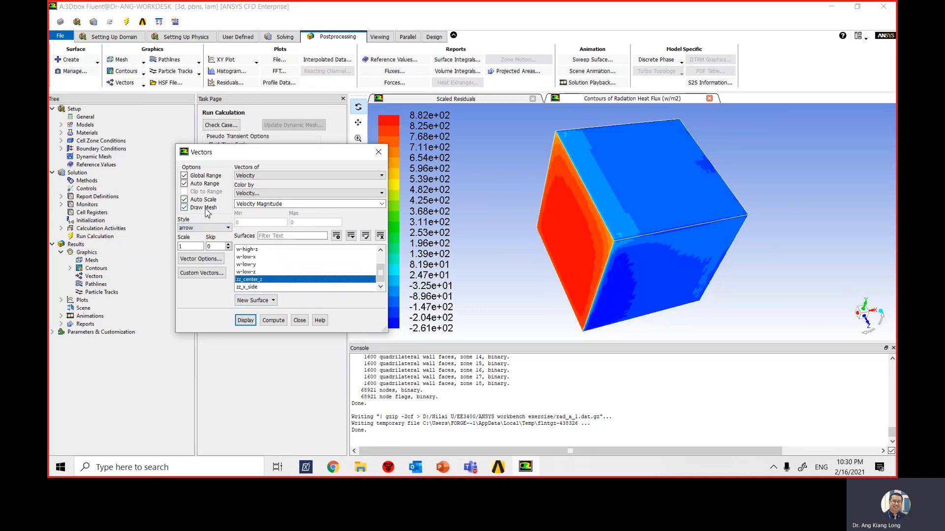
click(246, 322)
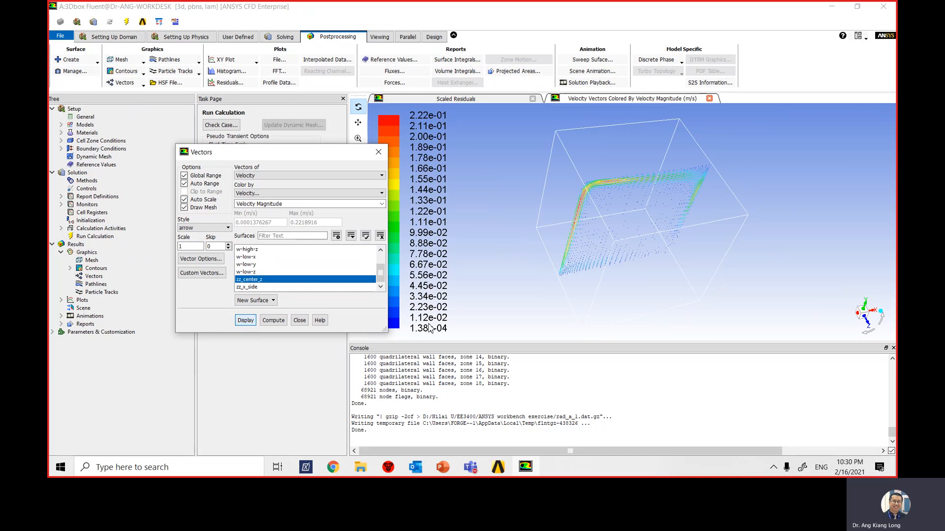
- Set the vector scale to 7, redisplay the velocity vectors on the centre plane, and close the vector settings
mouse_move(863, 320)
mouse_down()
mouse_move(862, 307)
mouse_move(862, 316)
mouse_up()
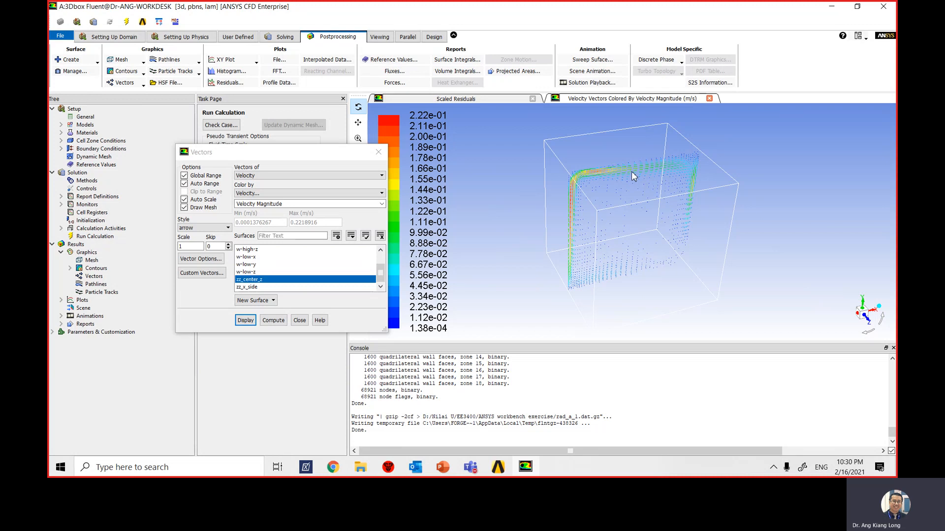
double_click(192, 247)
text(7)
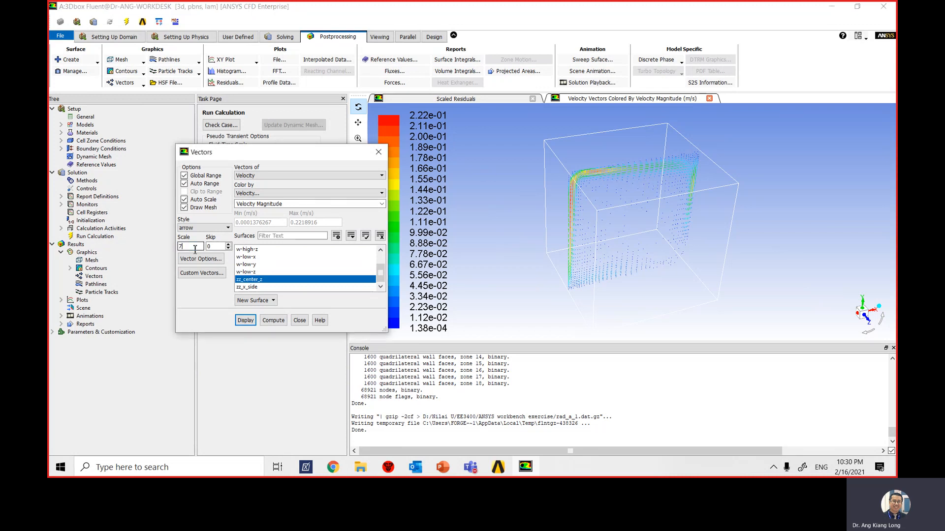
click(246, 320)
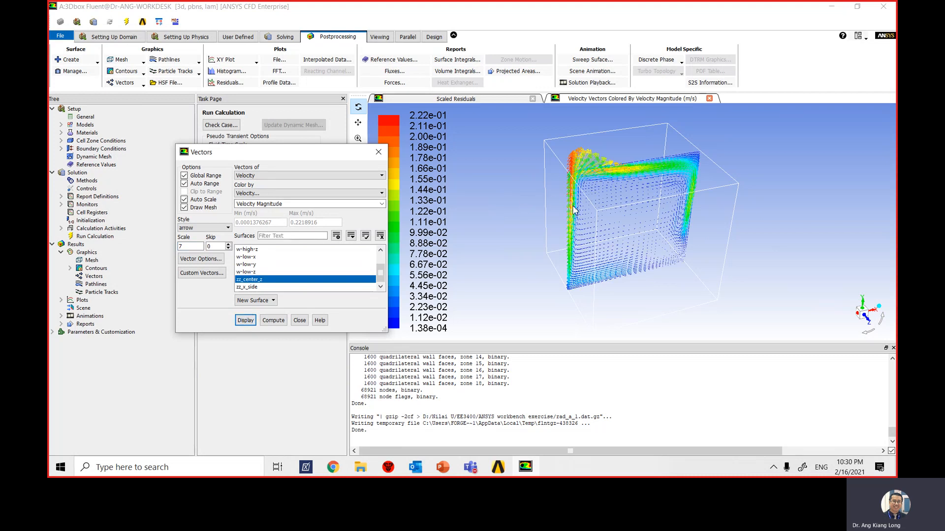
scroll(594, 166, up, 5)
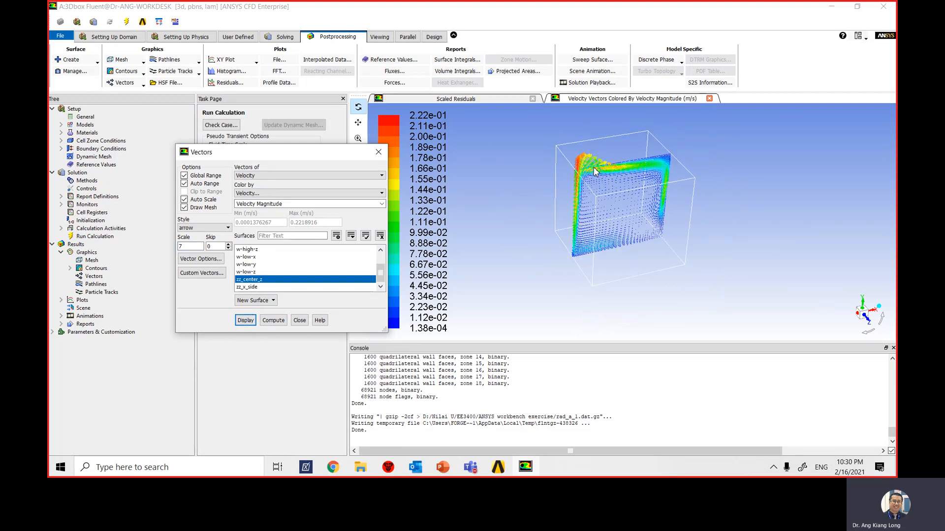
scroll(574, 182, down, 4)
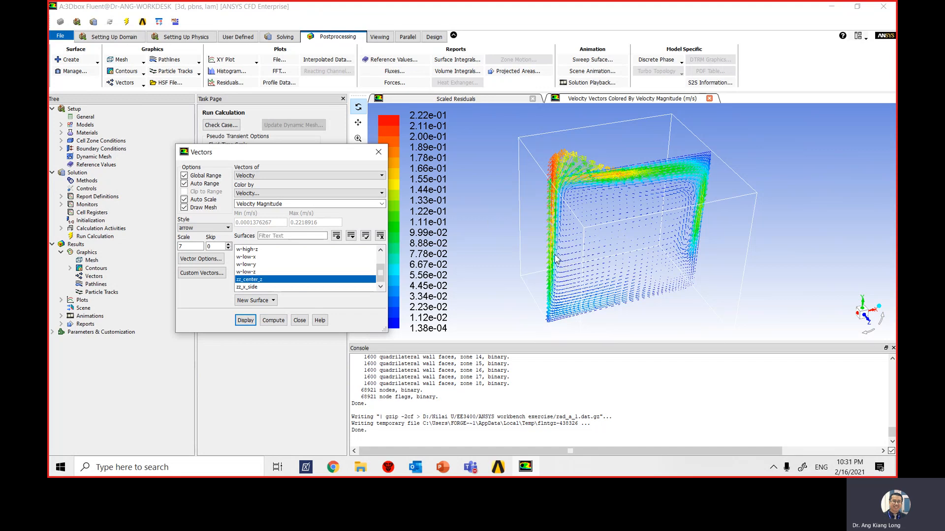
click(300, 320)
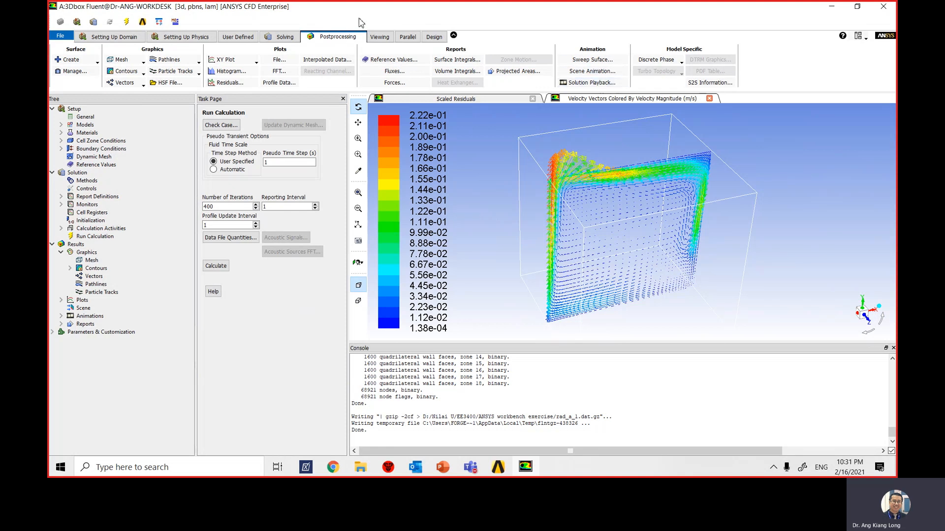
- Set up an S2S information report with View Factors and Incident Radiation, using w-high-x as the source surface
click(701, 85)
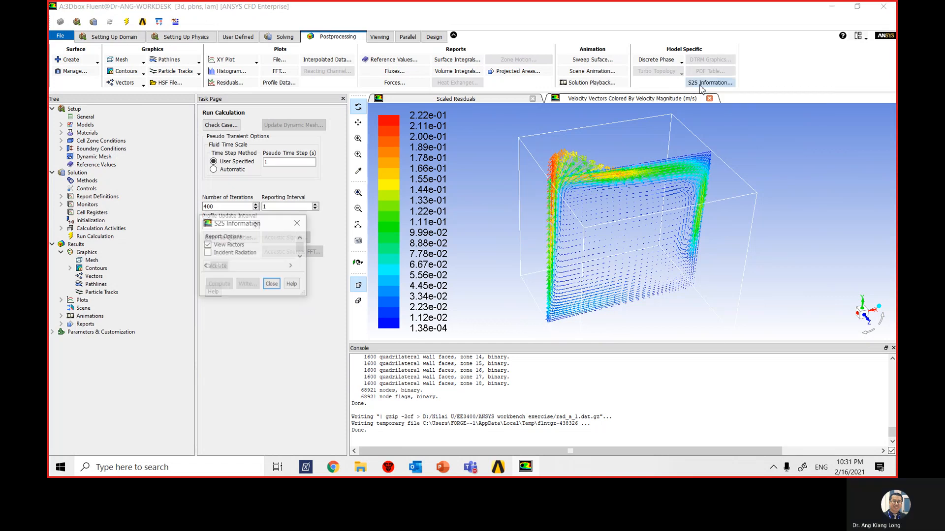
drag(451, 222, 490, 122)
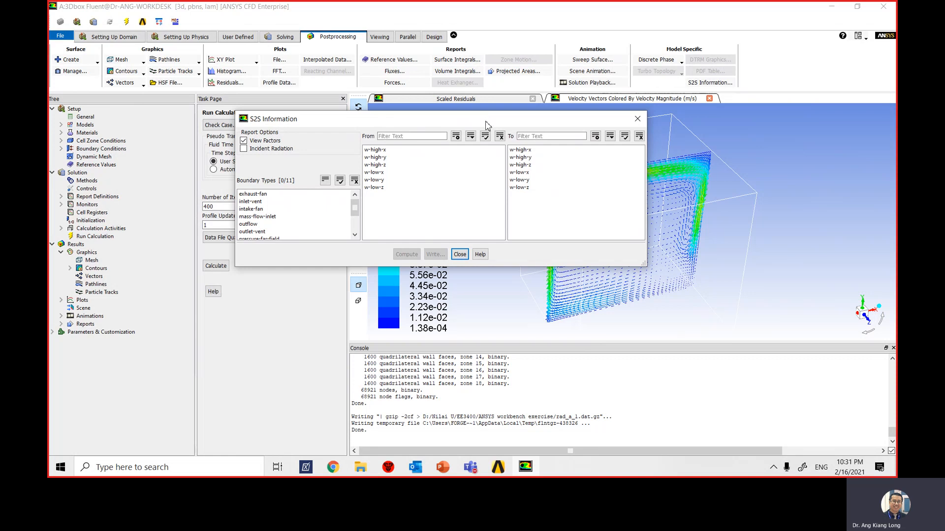
click(244, 149)
click(387, 150)
drag(432, 120, 325, 125)
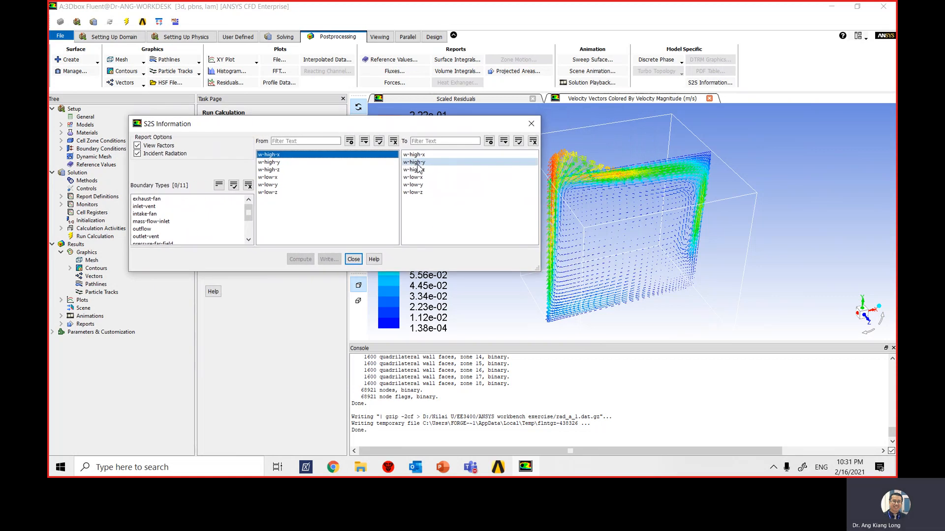
- Choose the other five walls, w-high-y to w-low-z, as target surfaces, compute the S2S report and close its settings
click(417, 163)
click(419, 170)
click(419, 178)
click(420, 185)
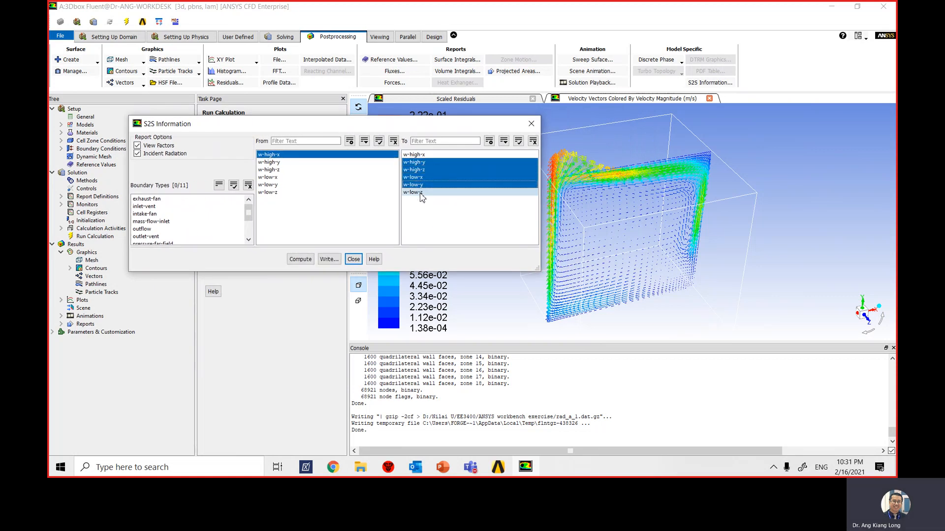
click(421, 192)
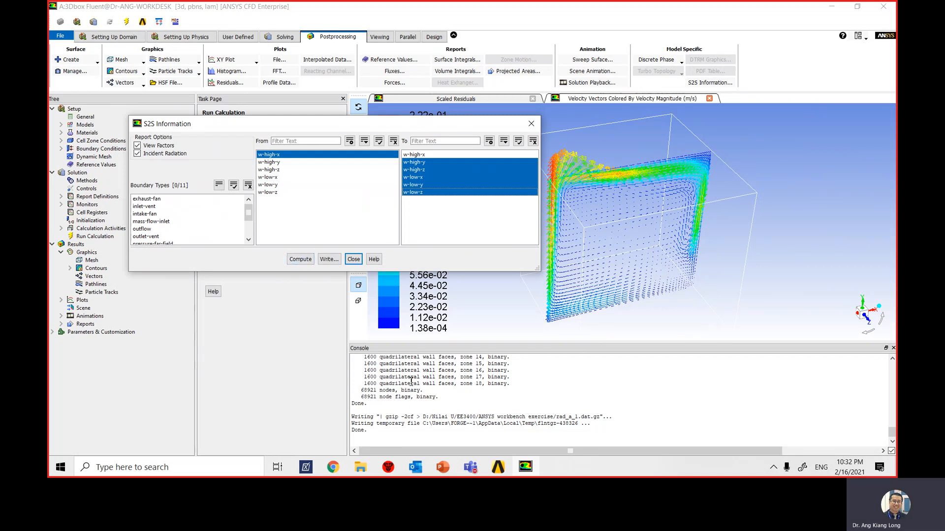
click(300, 262)
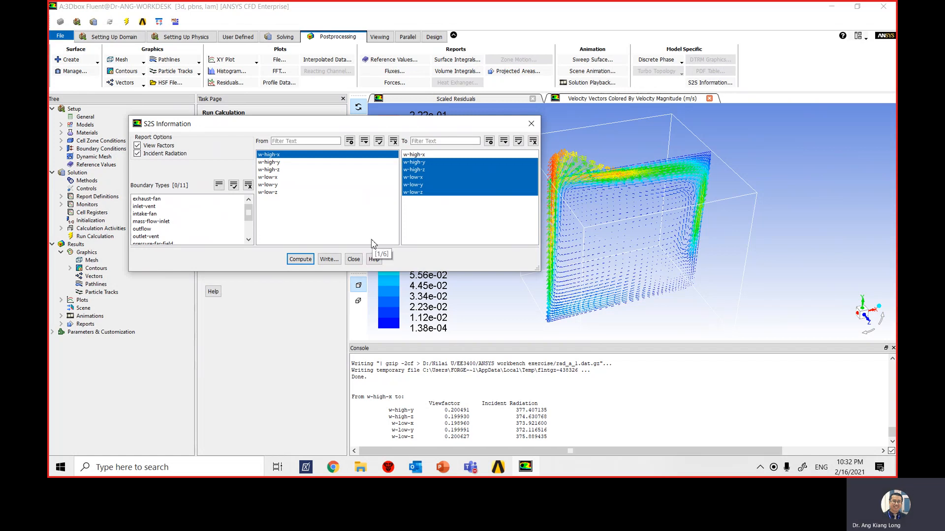
click(355, 261)
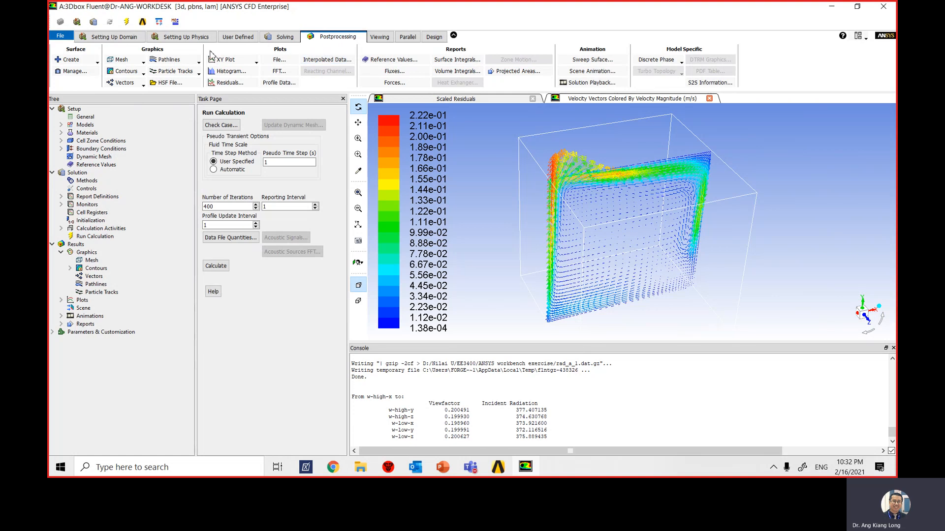
- Compute a Total Heat Transfer Rate flux report for all six walls, w-high-x through w-low-z
click(393, 74)
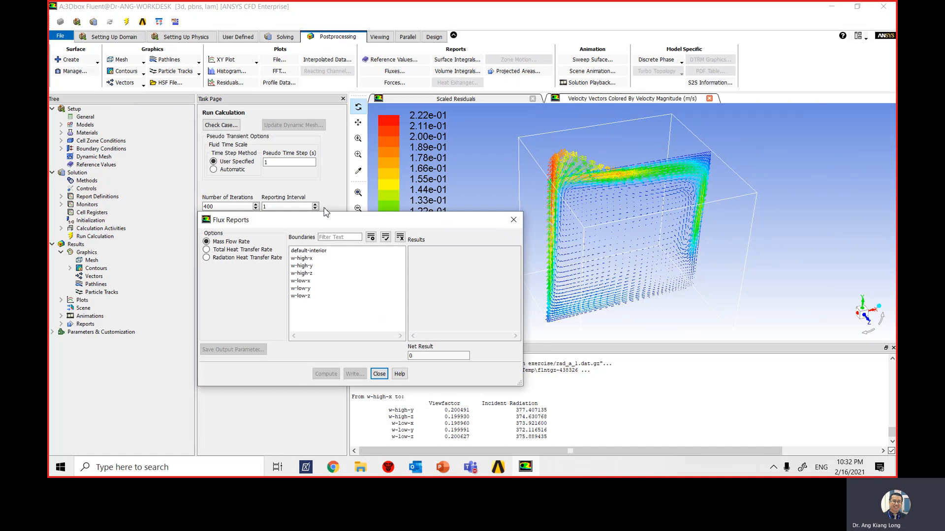
drag(324, 223, 325, 134)
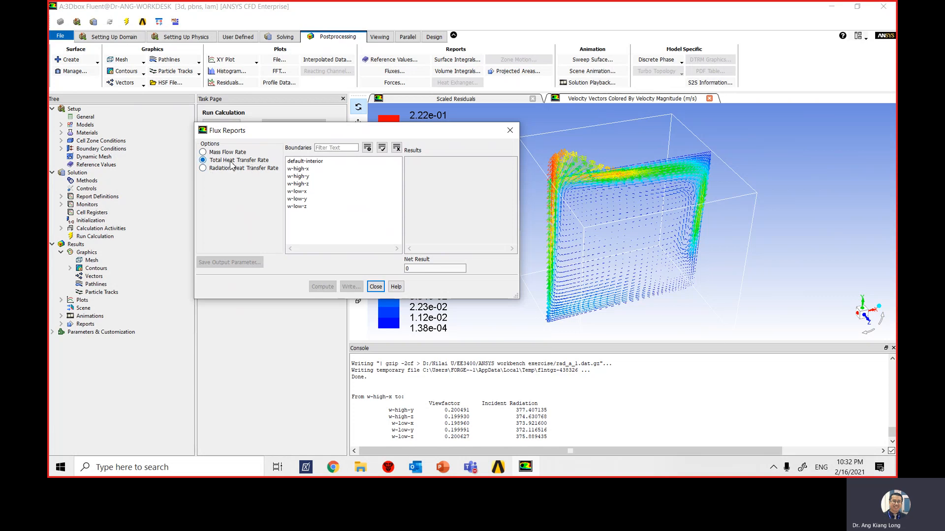
click(322, 170)
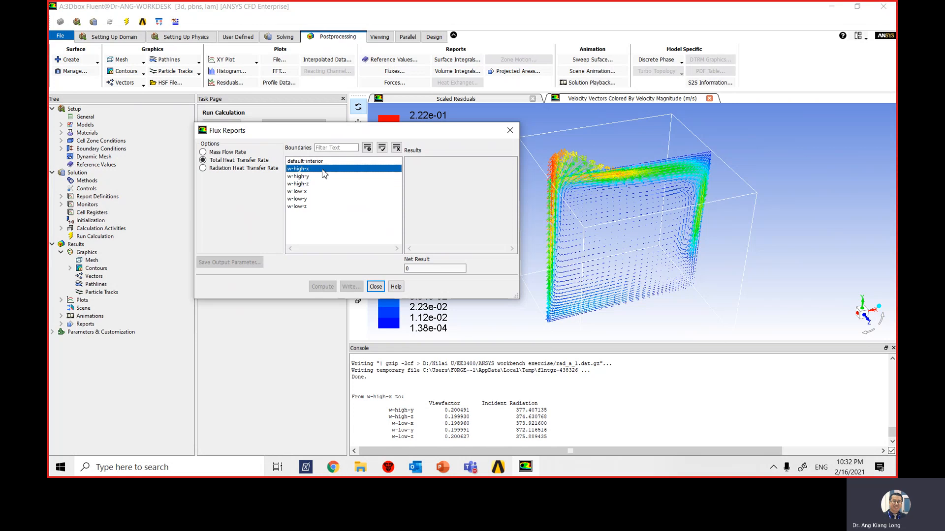
click(321, 177)
click(318, 184)
click(316, 192)
click(313, 199)
click(310, 207)
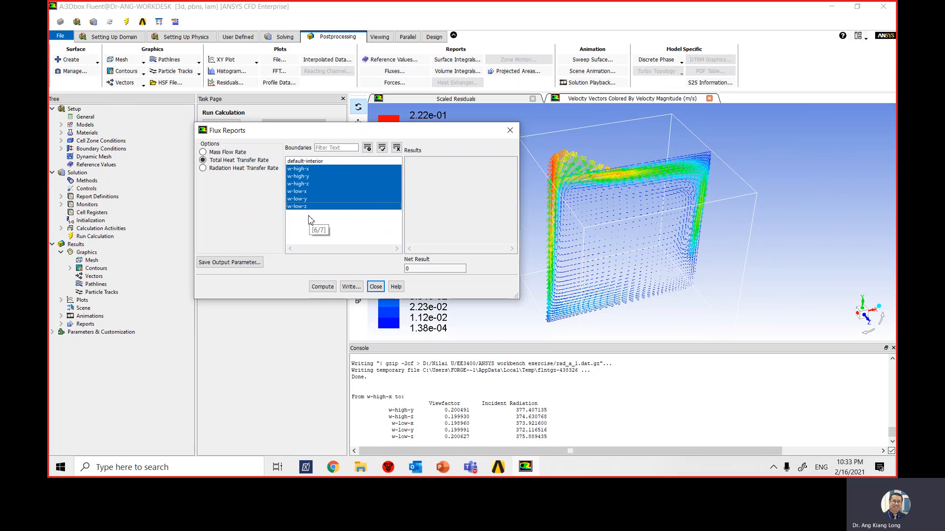
click(322, 286)
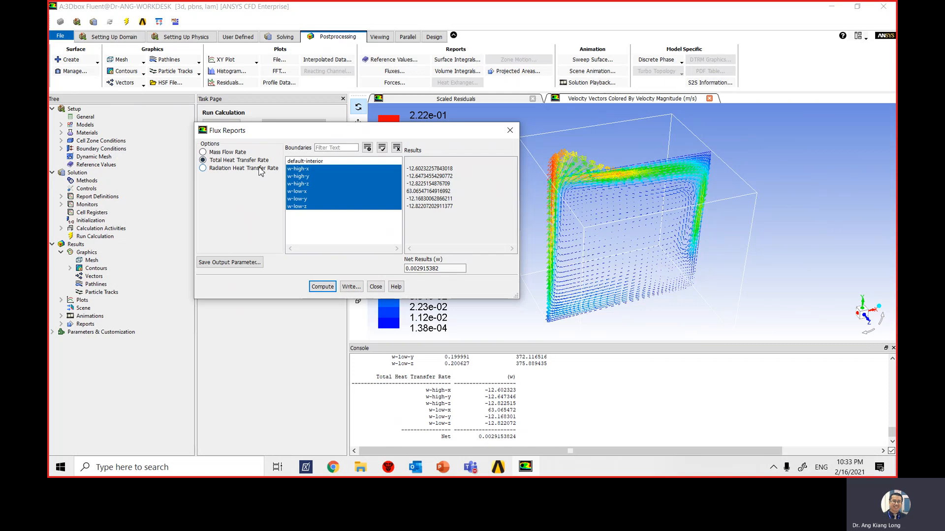
- Limit the flux report to the w-low-x wall and compute its total heat transfer rate
click(305, 170)
click(302, 177)
click(302, 184)
click(302, 201)
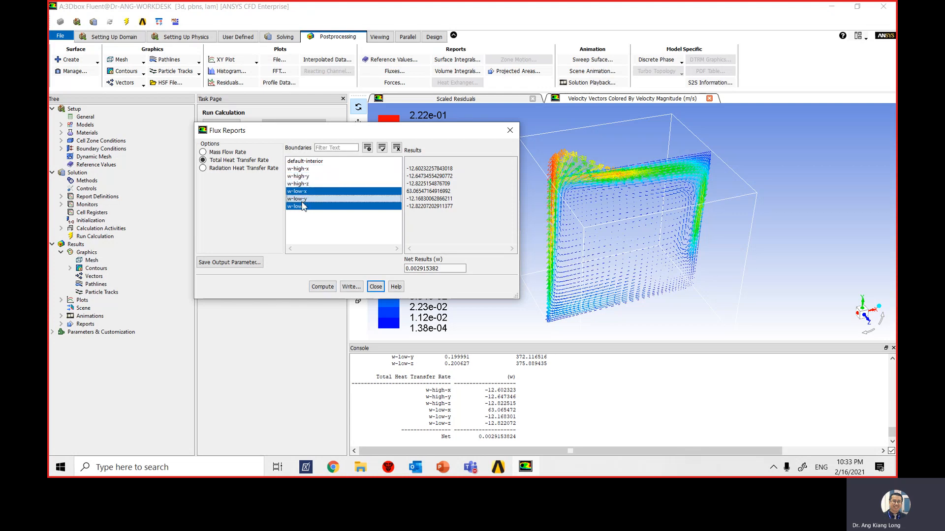
click(303, 207)
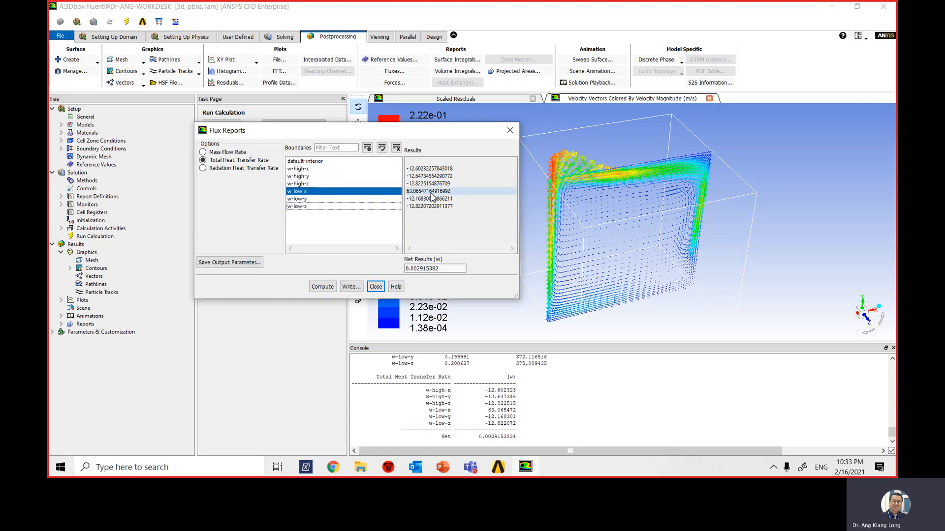
click(324, 288)
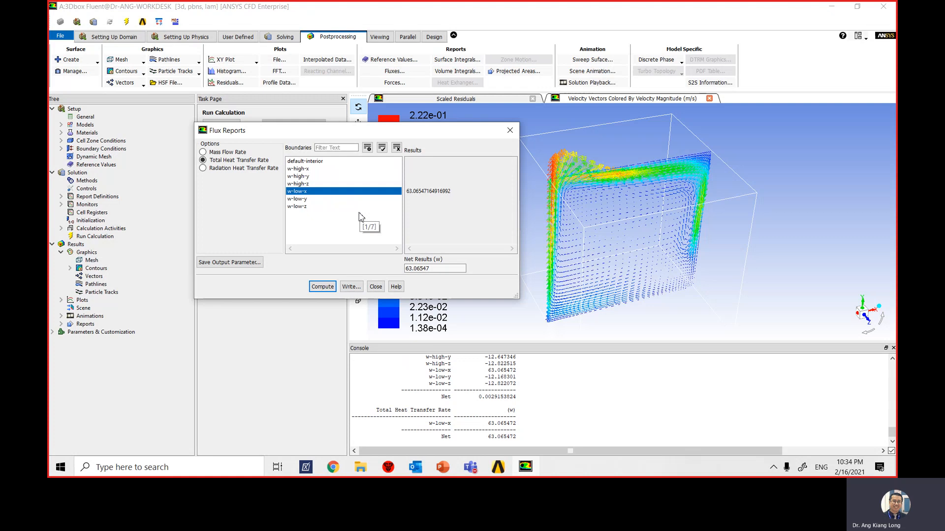
- Switch the flux report to Radiation Heat Transfer Rate and compute it for all six walls
click(203, 168)
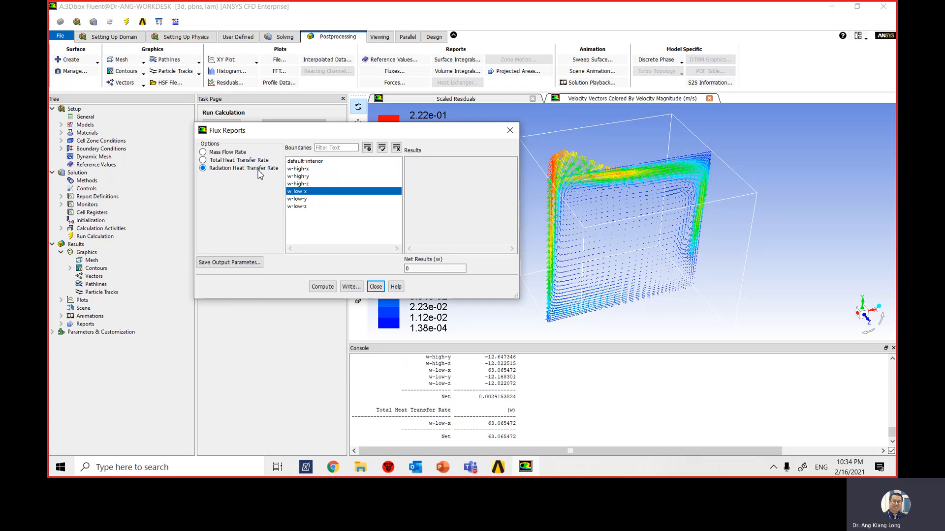
click(299, 169)
click(301, 176)
click(302, 183)
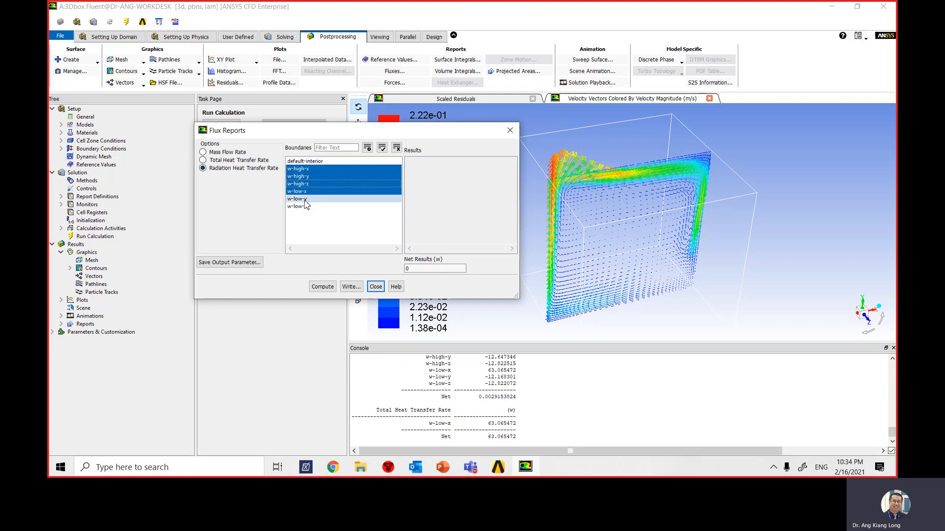
click(301, 199)
click(301, 206)
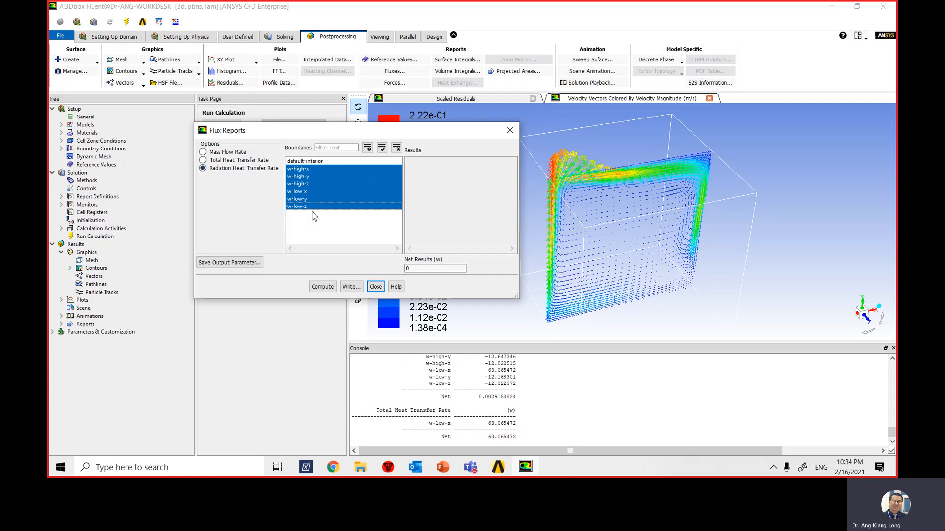
click(329, 290)
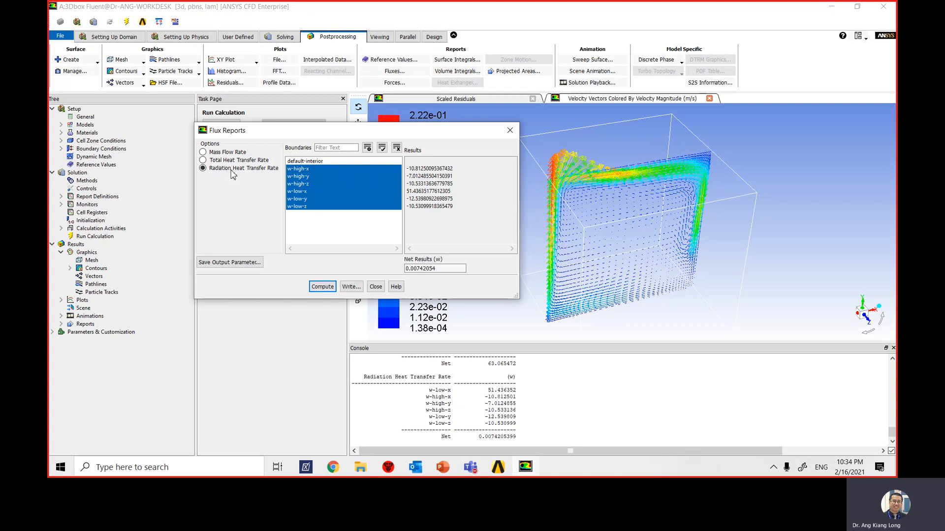
- Compute the radiation heat transfer rate for the w-low-x wall only, and close the flux report settings
click(310, 168)
click(306, 176)
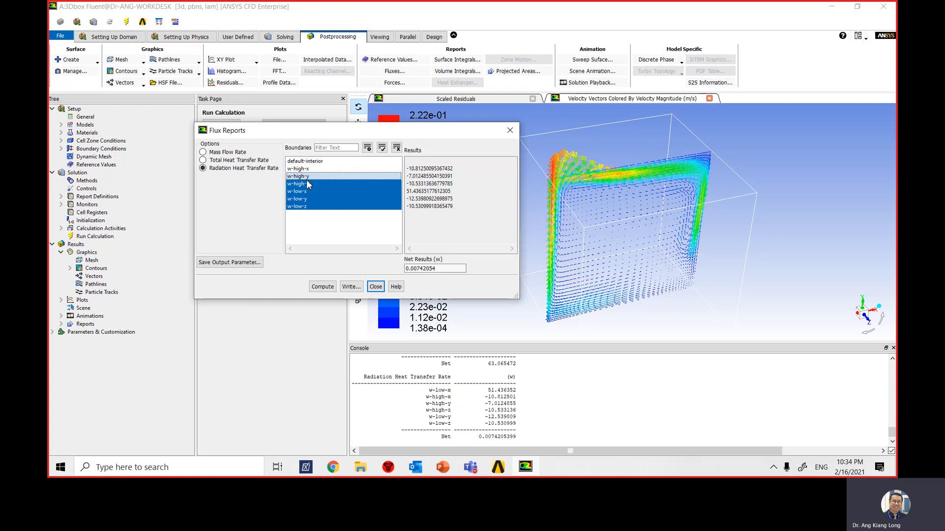
click(304, 184)
click(304, 191)
click(304, 198)
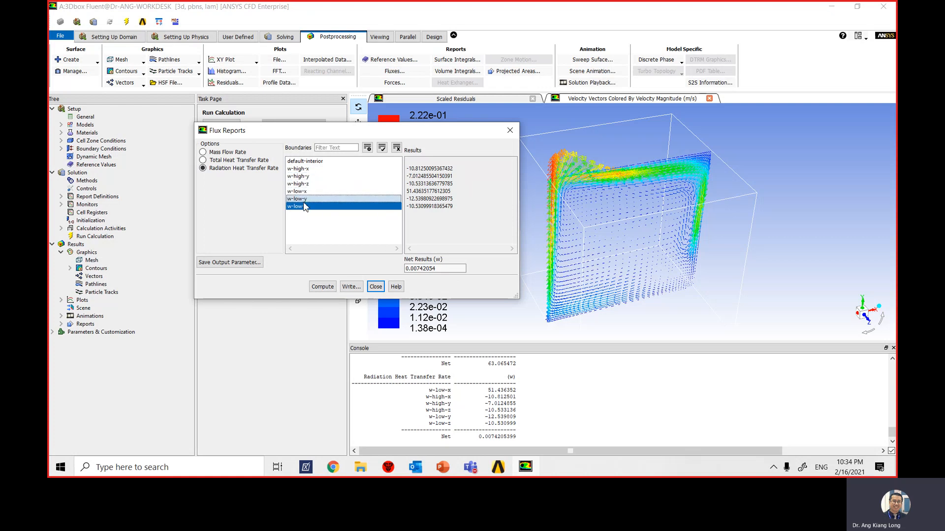
click(305, 206)
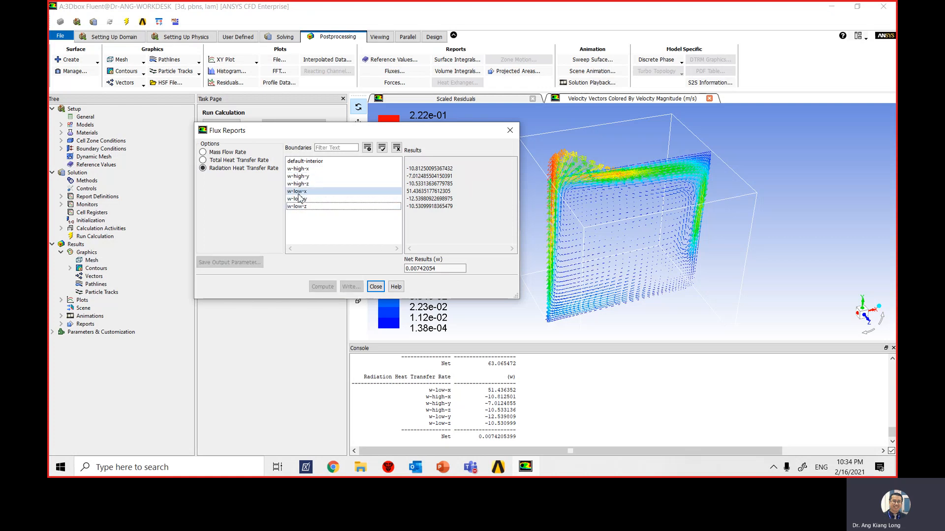
click(297, 192)
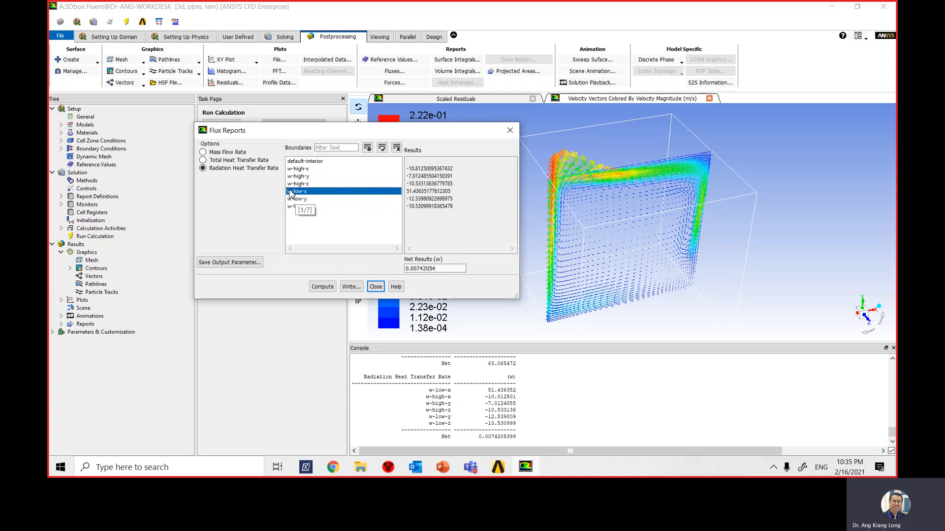
click(323, 286)
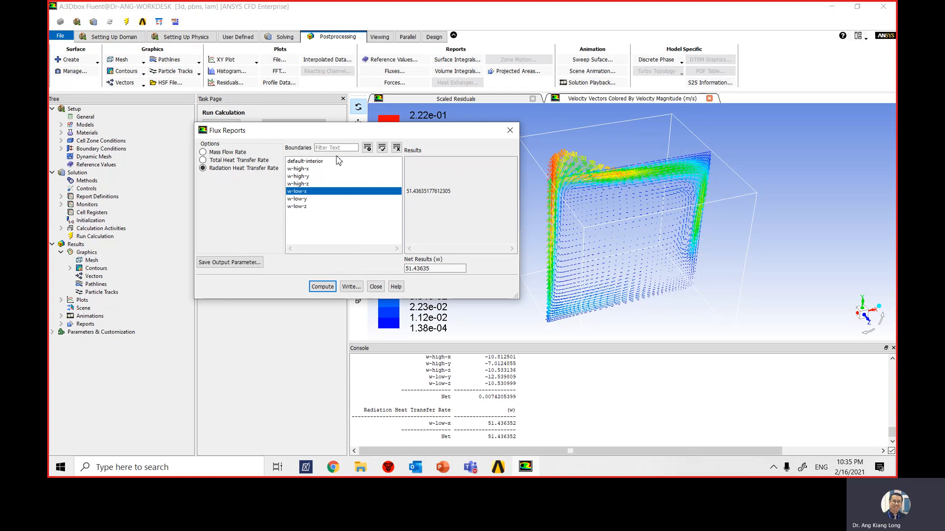
click(376, 287)
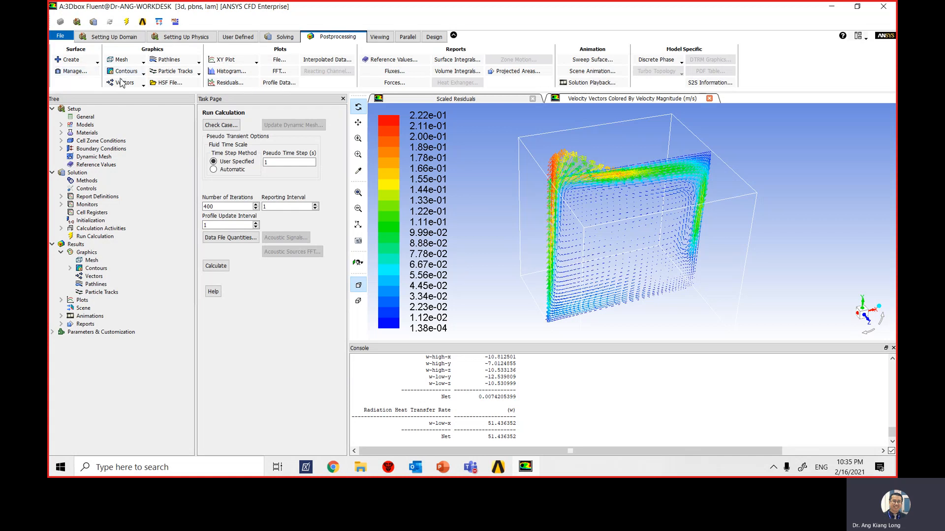
- Set up a solution XY plot with Temperature and Wall Temperature as the Y axis function
click(255, 61)
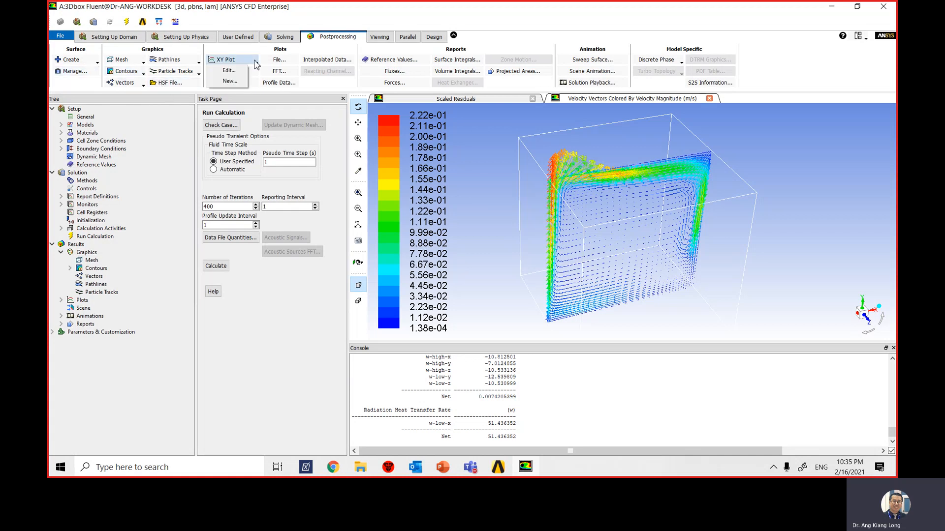
click(229, 71)
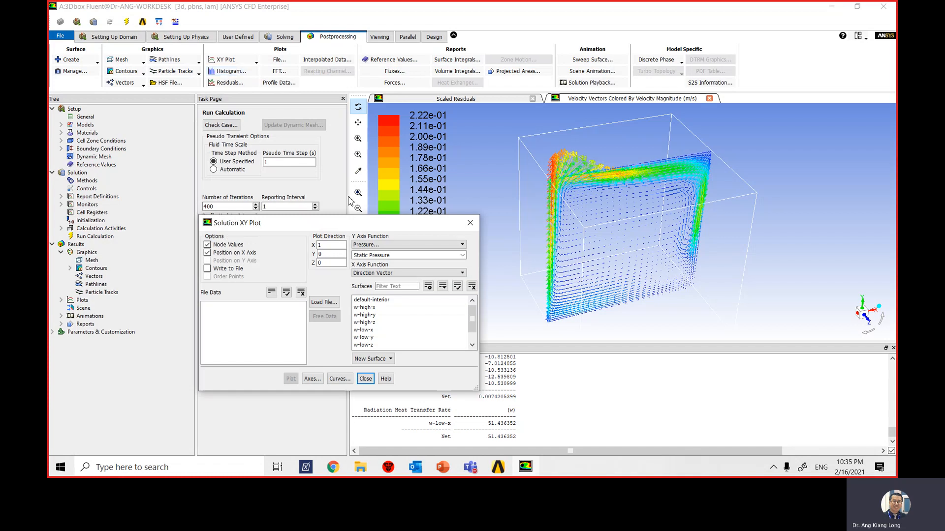
click(412, 244)
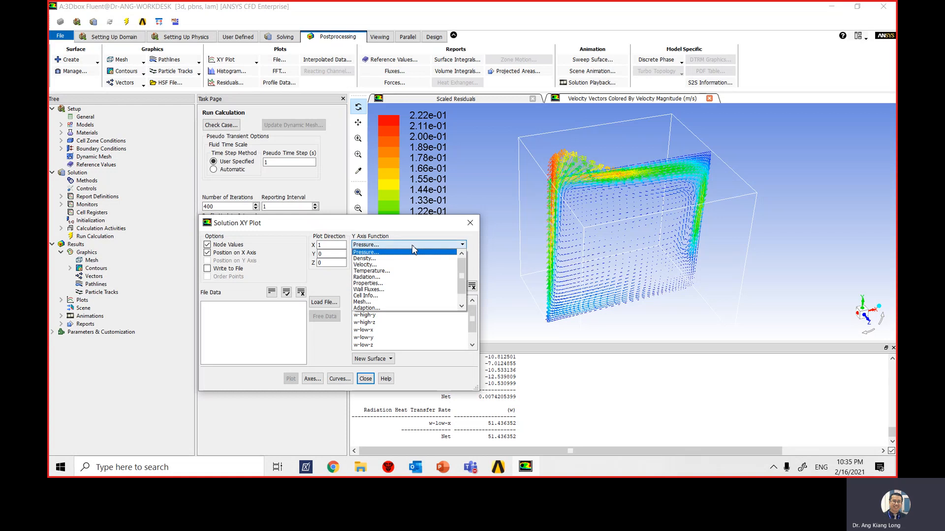
click(413, 265)
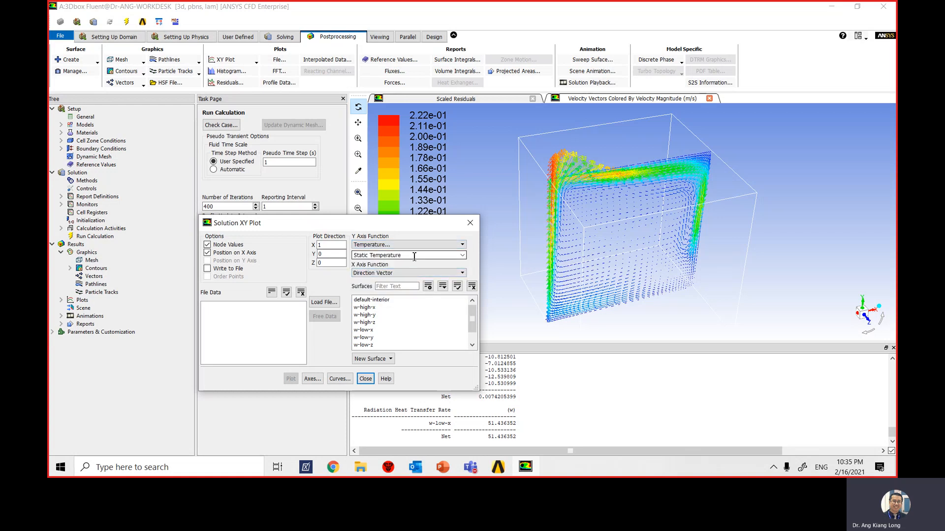
click(414, 256)
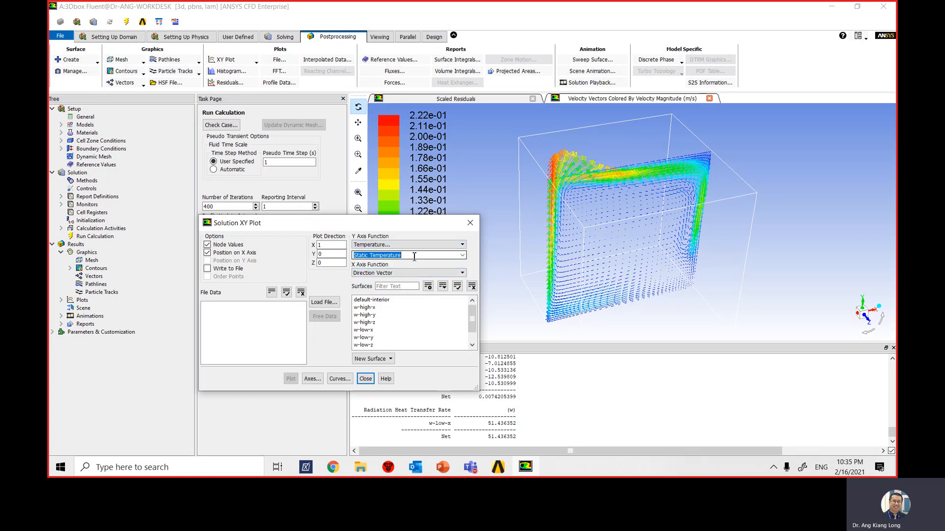
click(462, 257)
click(401, 298)
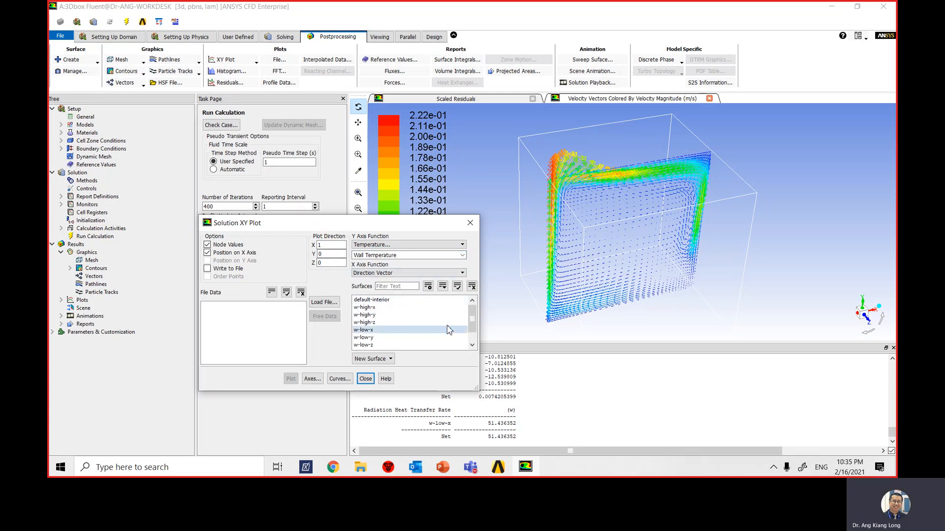
- Plot the wall temperature along the zz_x_side surface and close the XY plot settings
drag(472, 323, 473, 334)
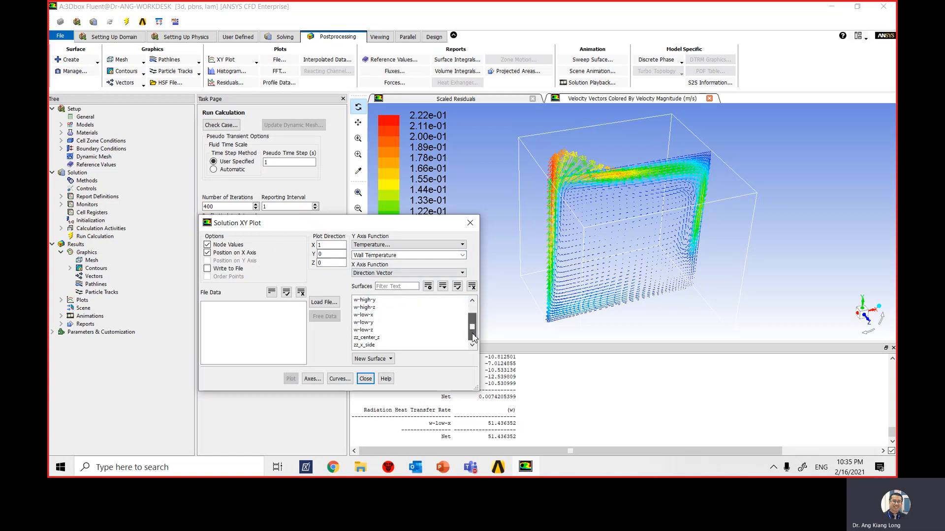
click(379, 345)
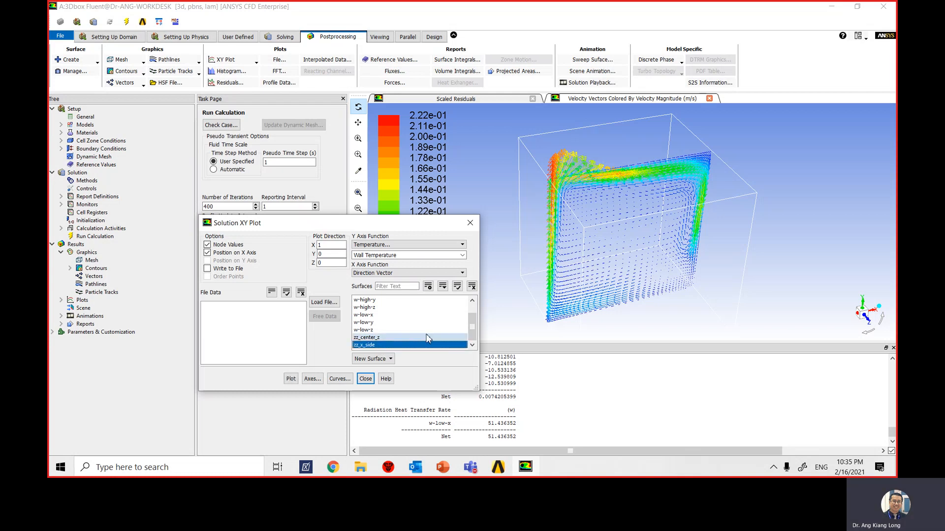
click(291, 379)
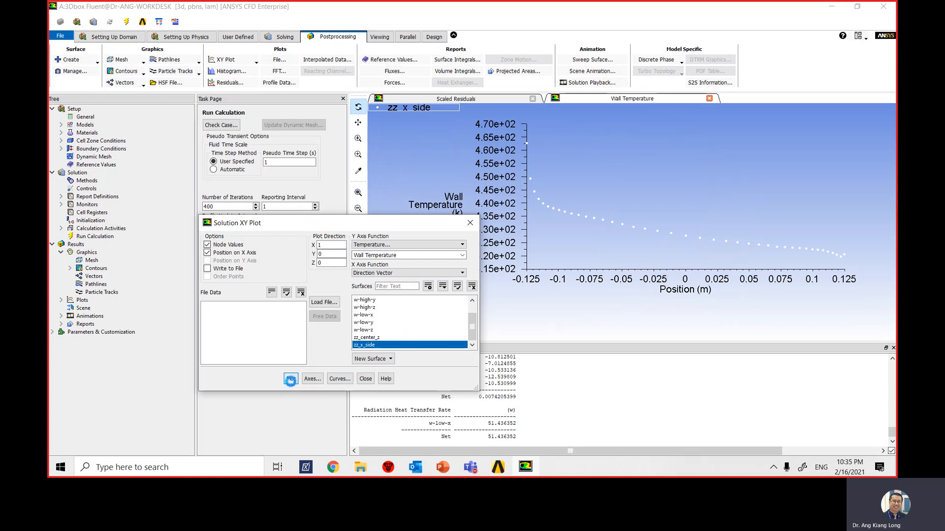
drag(402, 224, 306, 149)
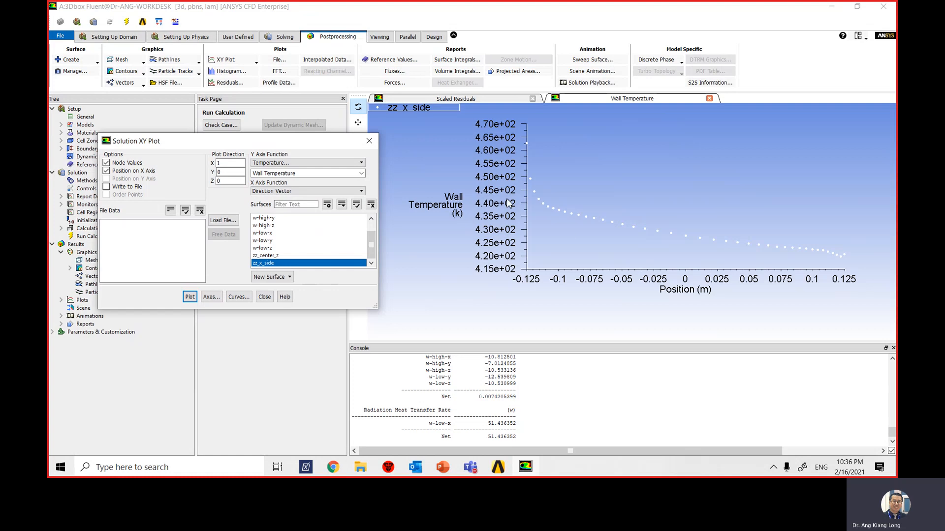
click(264, 299)
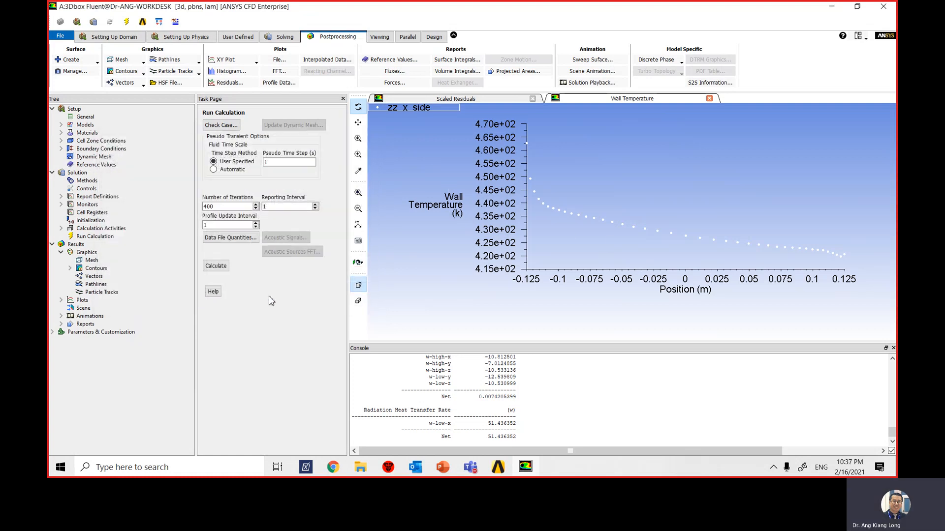
- Export the case and data as rab_b_1.cas.gz to the ANSYS workbench exercise folder
click(62, 41)
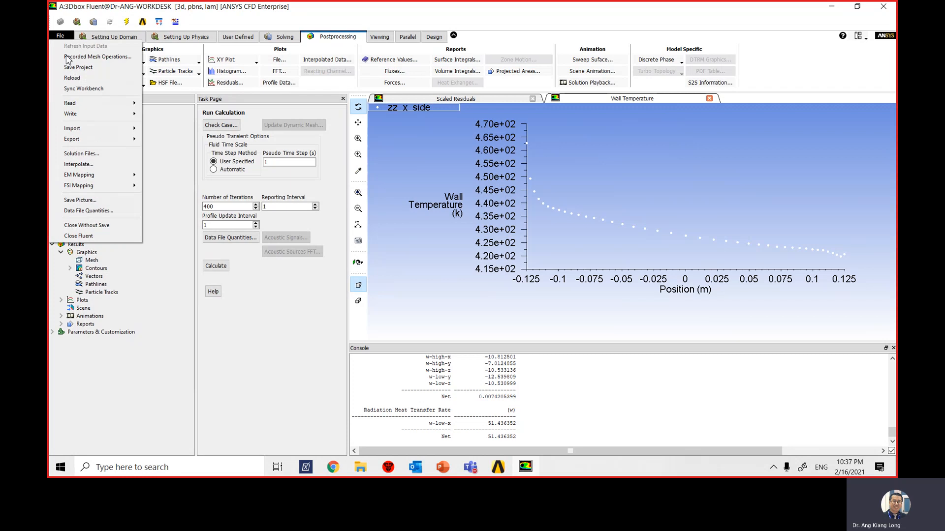
mouse_move(112, 141)
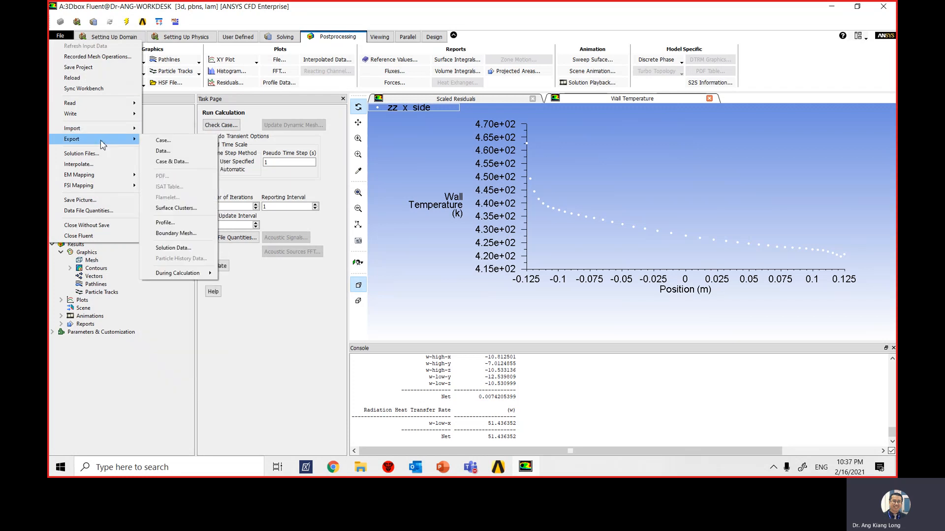
click(192, 161)
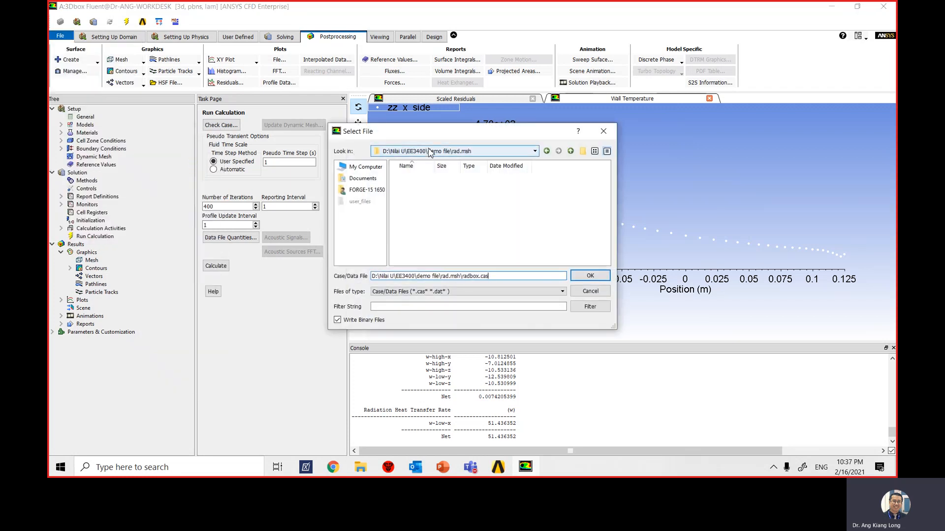
click(452, 151)
click(437, 173)
double_click(437, 177)
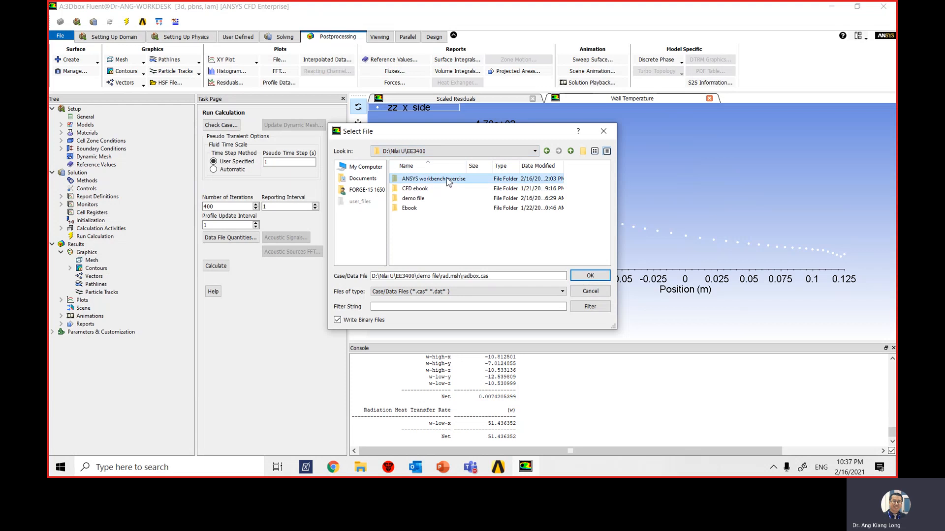
drag(489, 276, 325, 266)
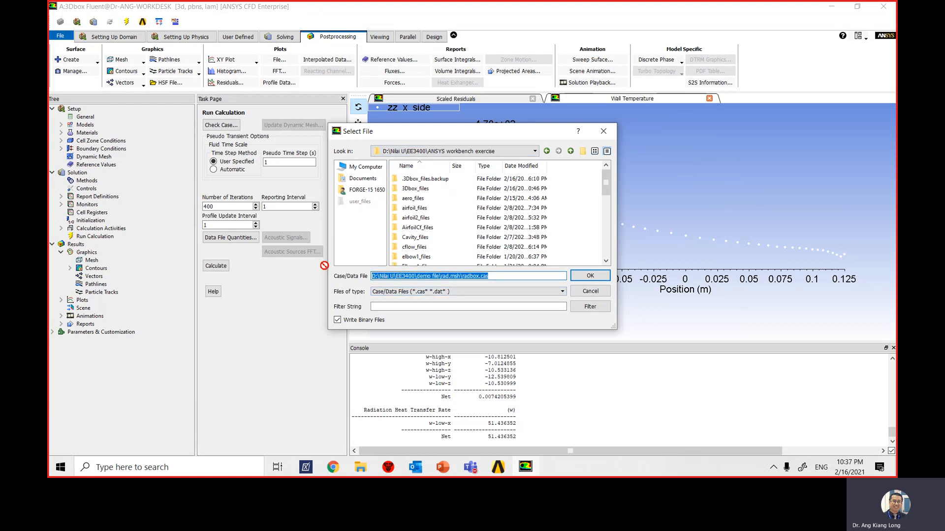
text(rab_b_1)
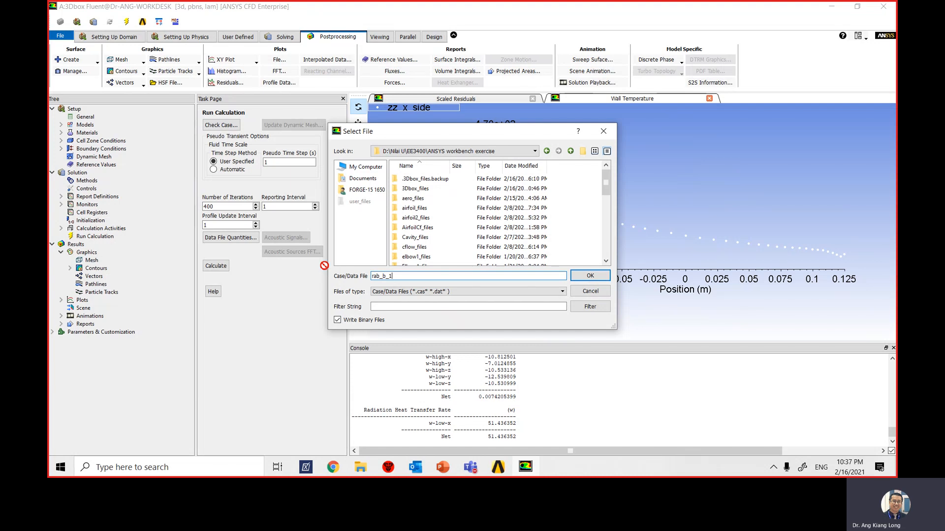
text(.cas.gz)
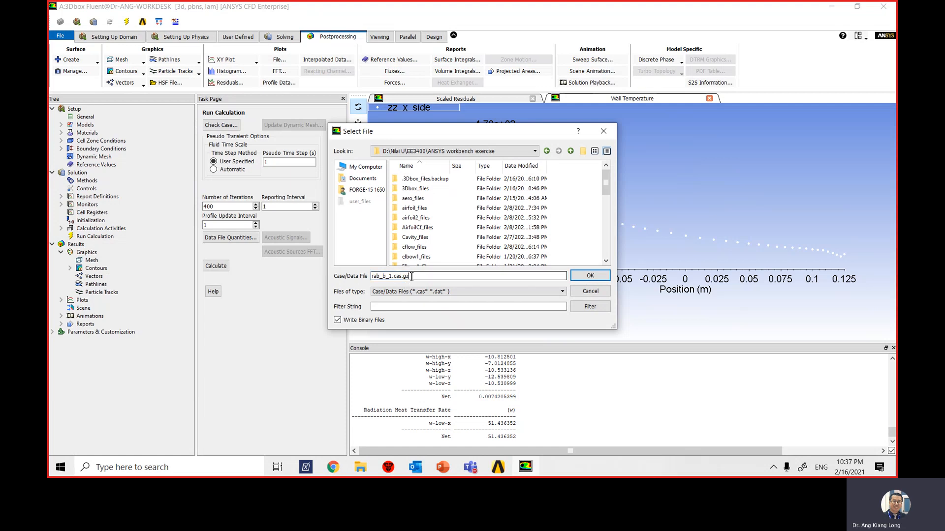
click(590, 276)
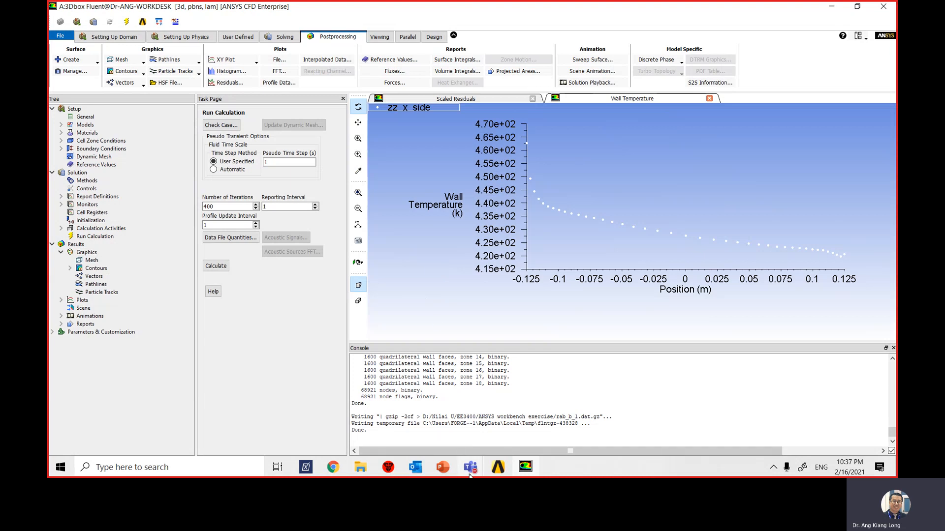
mouse_move(470, 473)
click(502, 370)
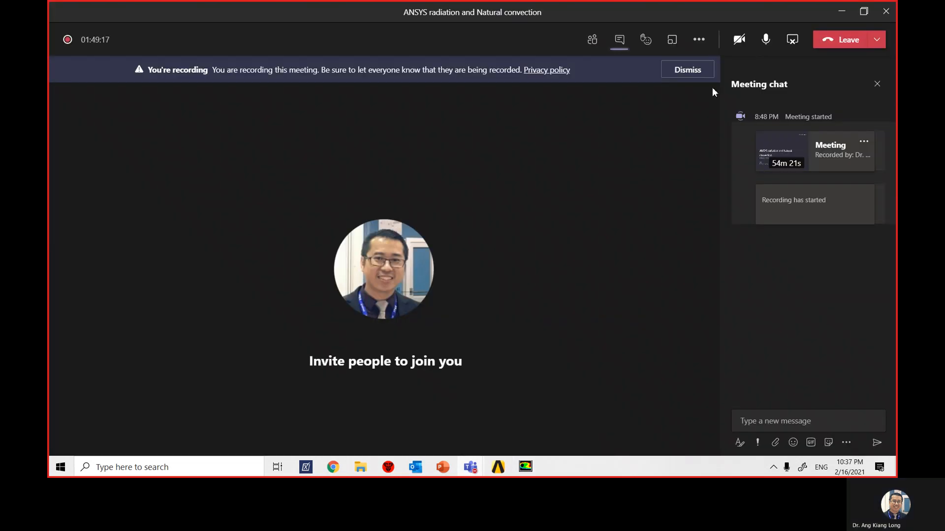